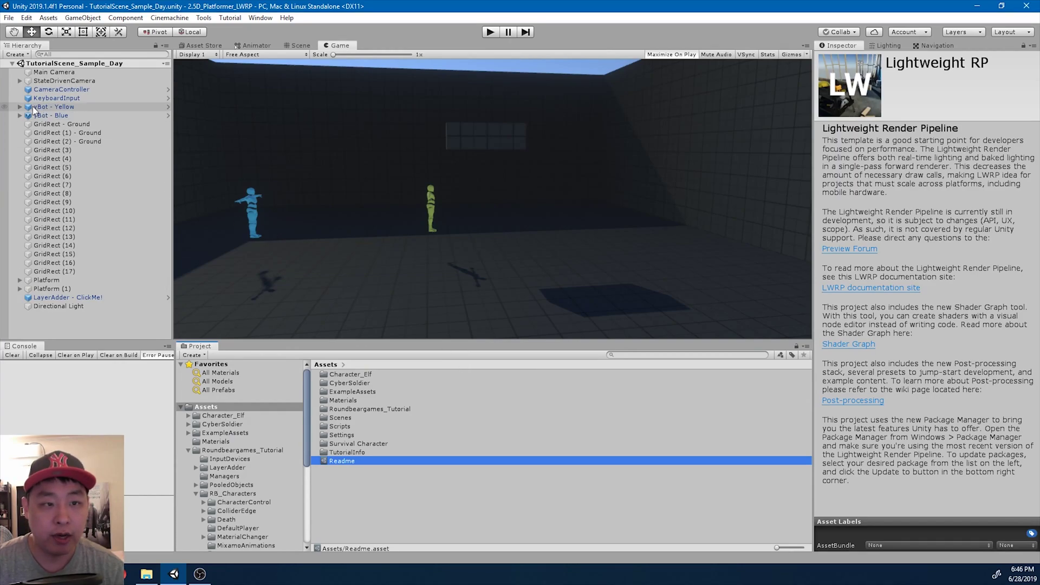
Step: Open the Animator graph for the ybot model under yBot - Yellow and shift the HammerDown state slightly down and left
left_click(20, 107)
left_click(69, 115)
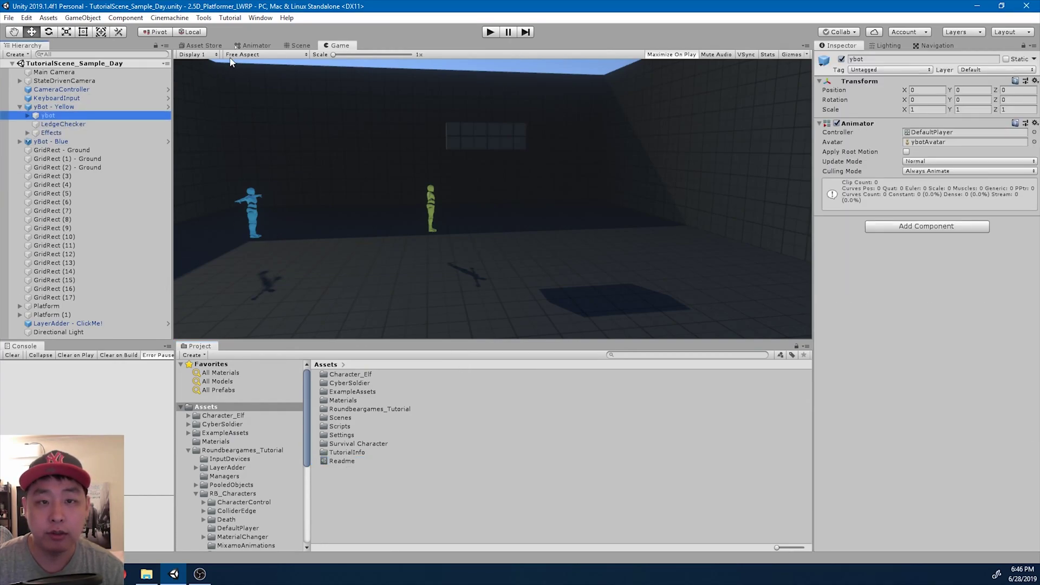
left_click(253, 45)
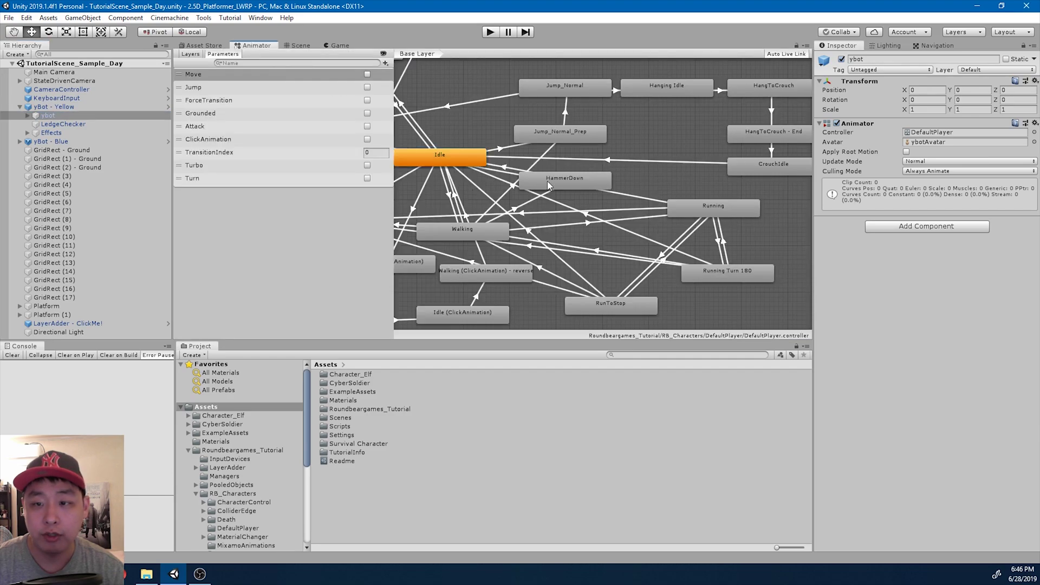
left_click(566, 172)
left_click_drag(588, 175, 592, 182)
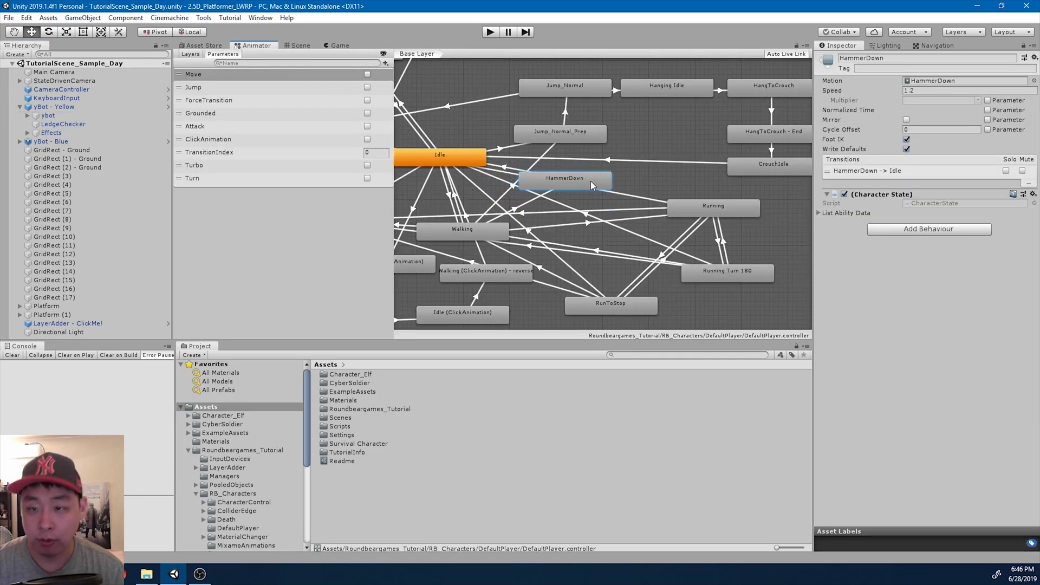
mouse_move(586, 184)
left_mouse_down()
mouse_move(568, 191)
mouse_move(582, 194)
left_mouse_up()
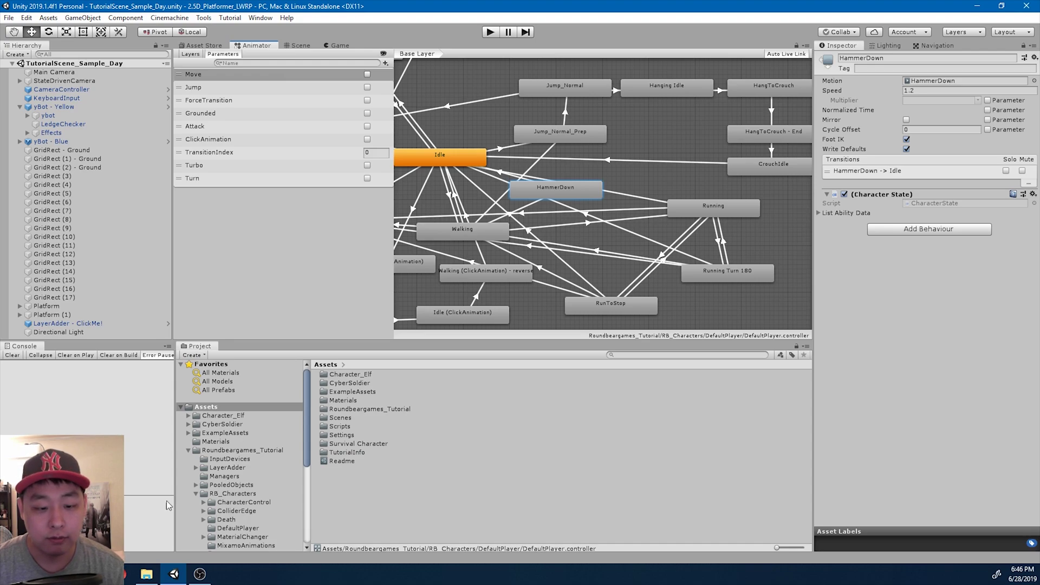
Step: Switch to Mixamo in the browser, search for "punch" and preview the Cross Punch animation on the character
key("alt+Tab")
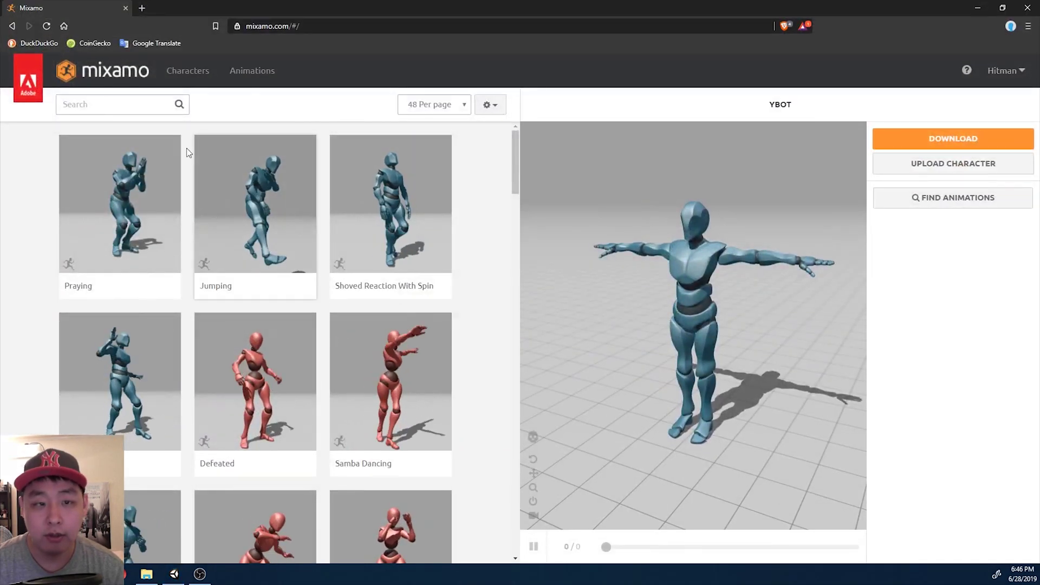
left_click(129, 104)
type("punch")
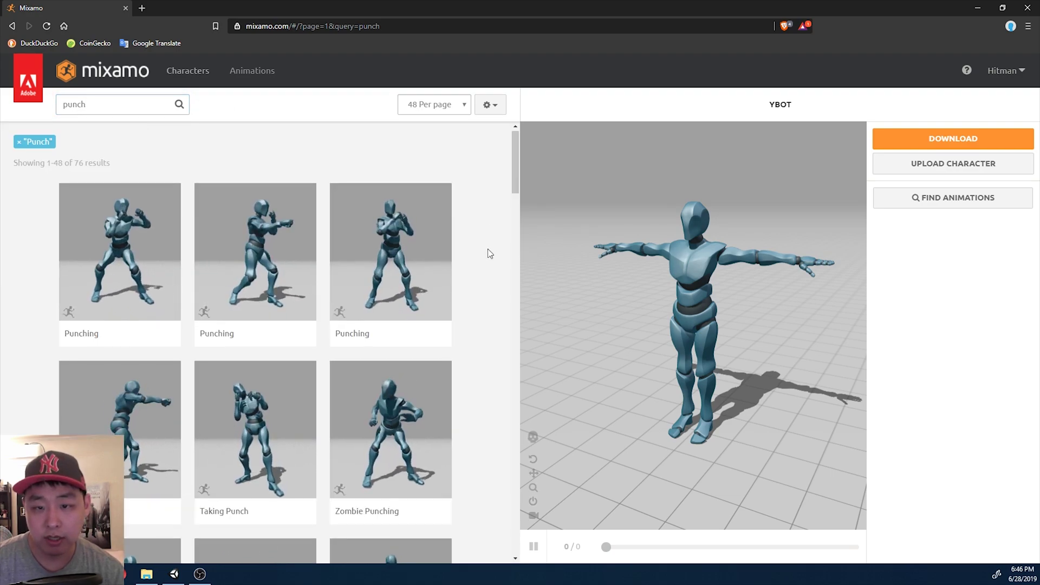
scroll(489, 252, "down", 3)
scroll(488, 250, "down", 6)
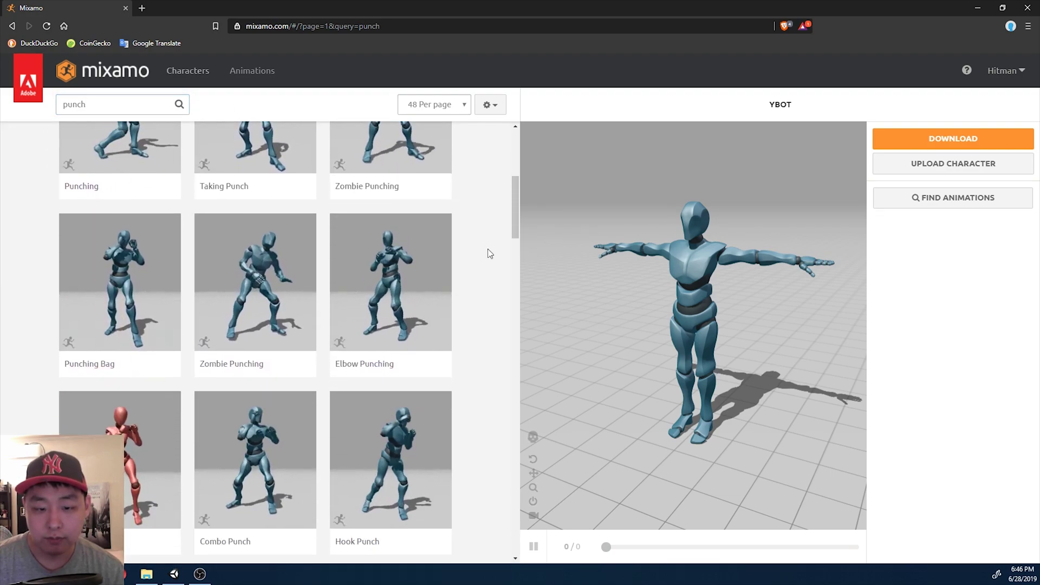
scroll(489, 248, "down", 3)
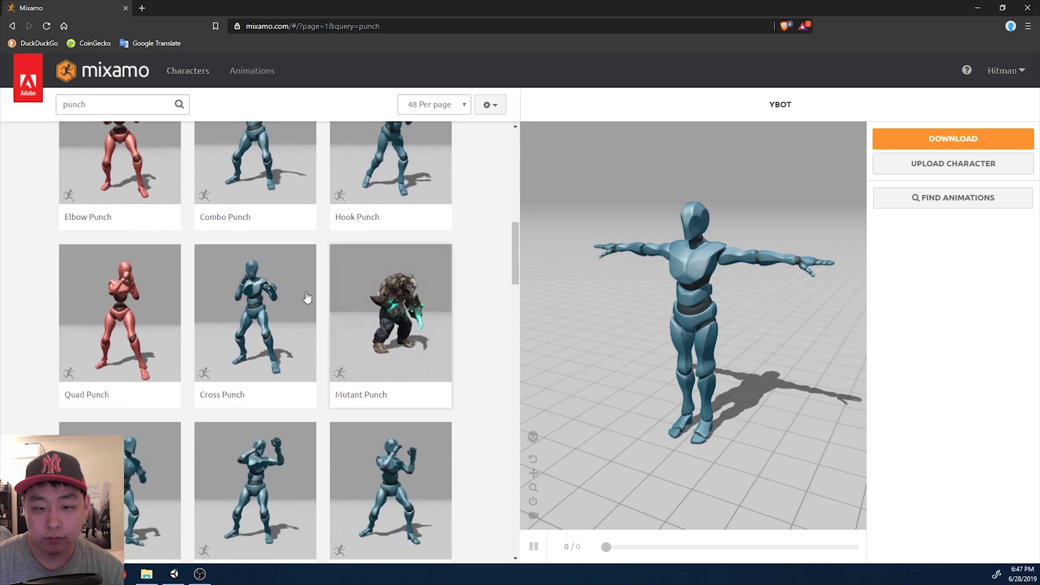
left_click(241, 295)
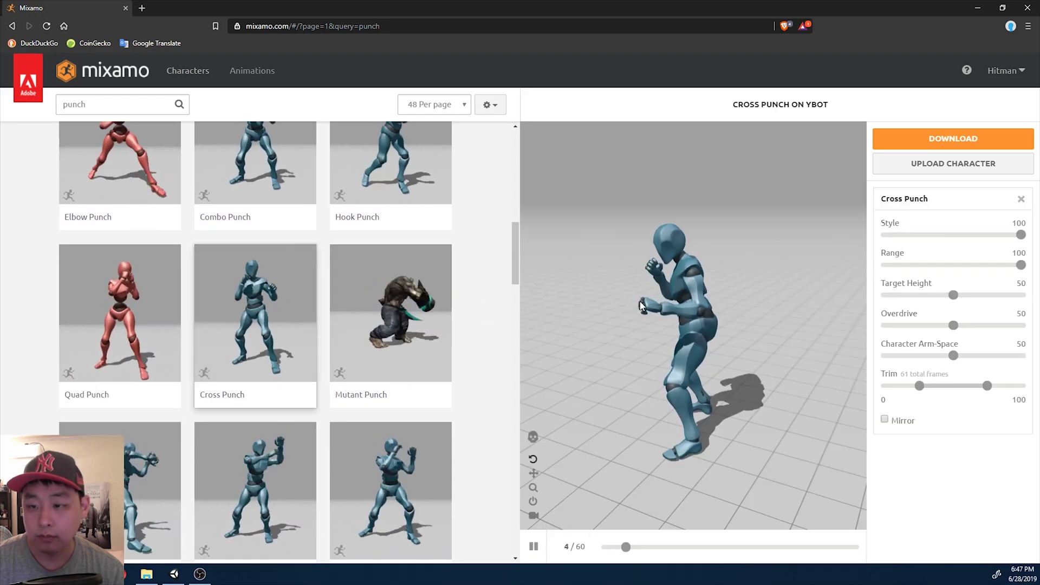
left_click_drag(641, 314, 747, 332)
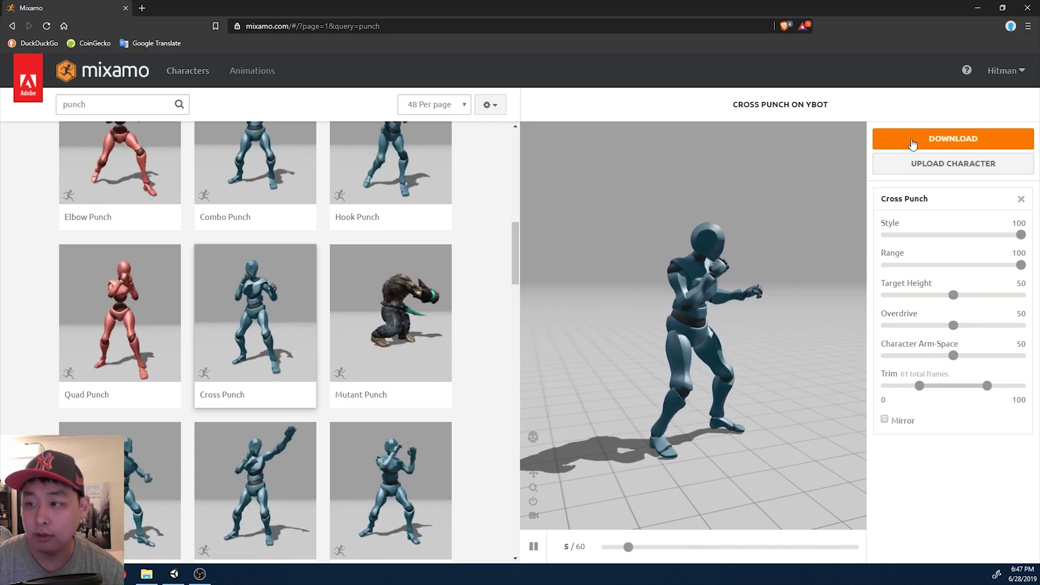
Step: Download the Cross Punch animation as FBX with skin at 60 frames per second
left_click(953, 139)
left_click(386, 241)
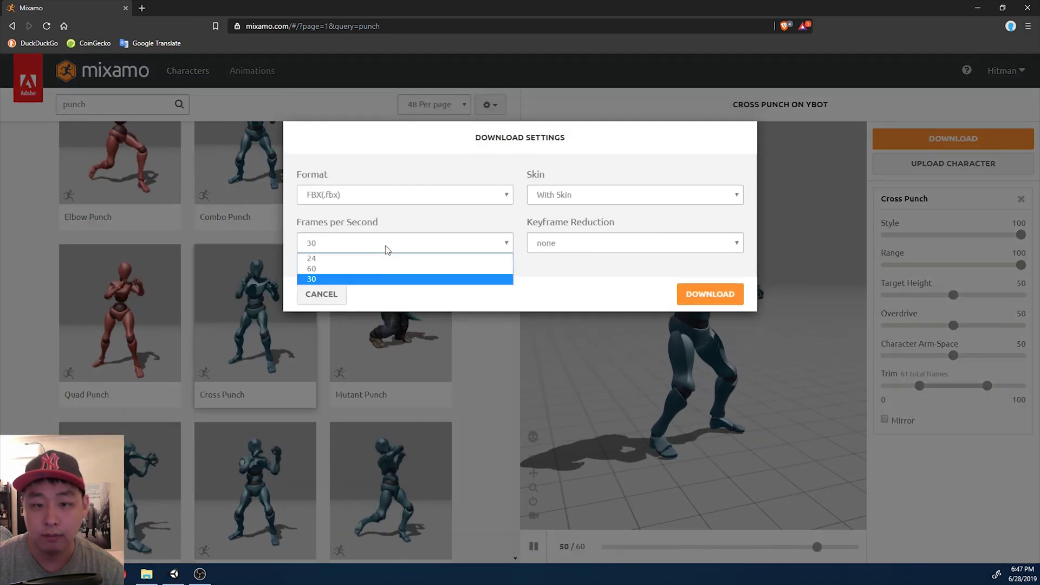
left_click(368, 269)
left_click(704, 294)
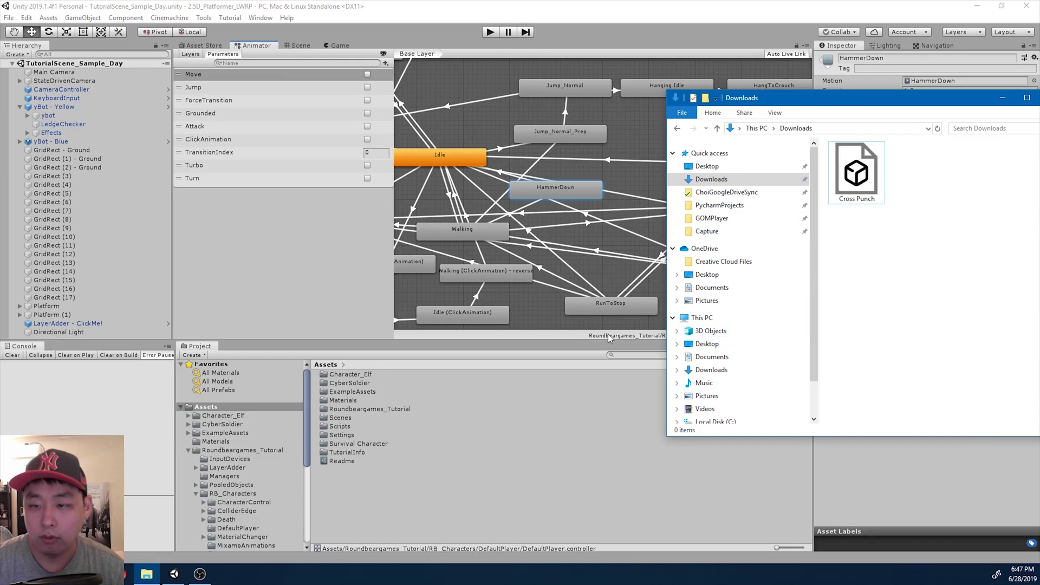
Step: Import the downloaded Cross Punch file into the Unity project's RB_Characters/MixamoAnimations folder
scroll(245, 479, "down", 3)
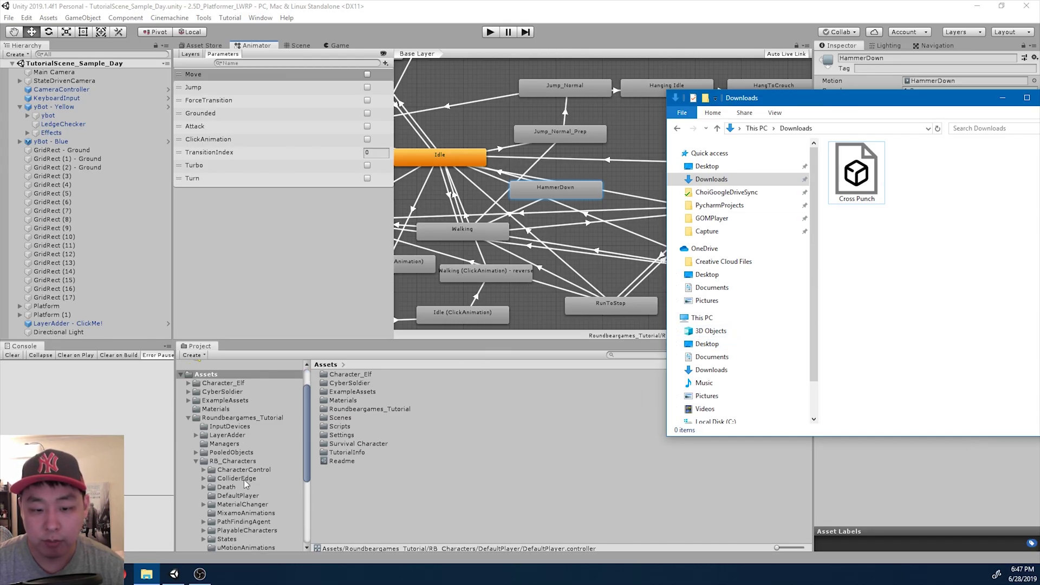
left_click(255, 515)
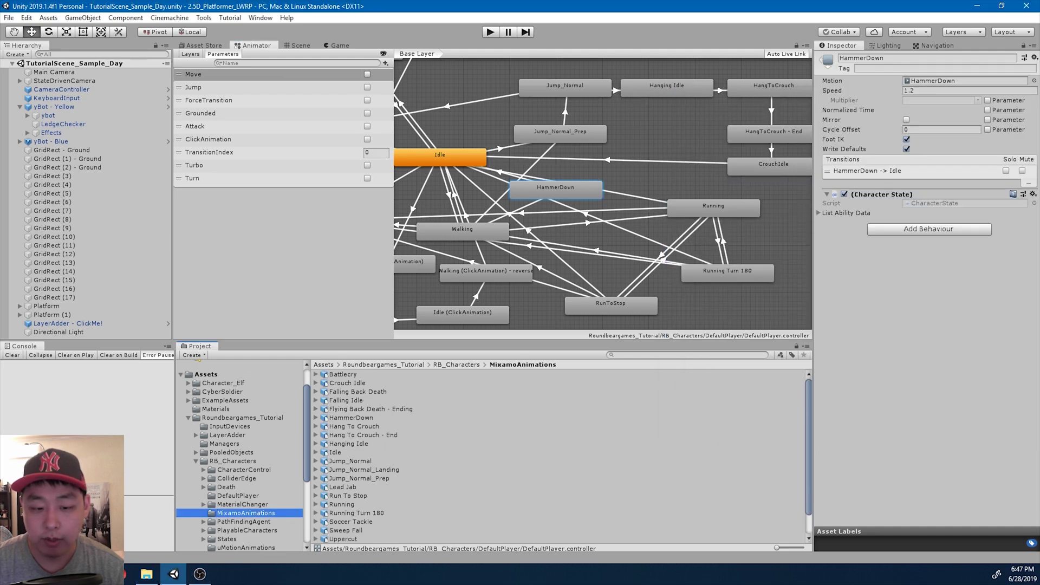
left_click(151, 577)
left_click_drag(857, 173, 533, 411)
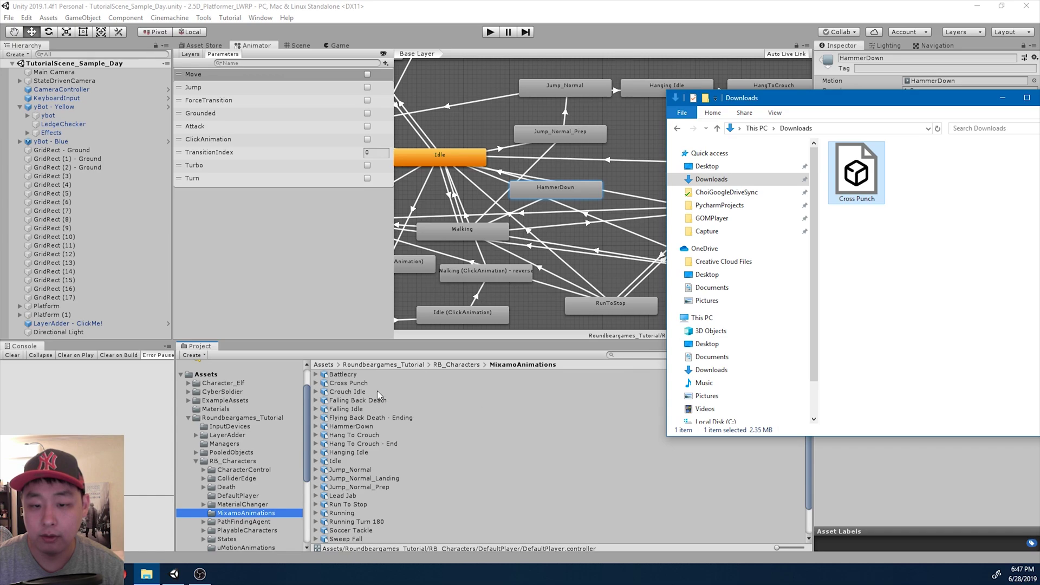
Step: Set the Cross Punch model's rig animation type to Humanoid and apply the change
left_click(344, 386)
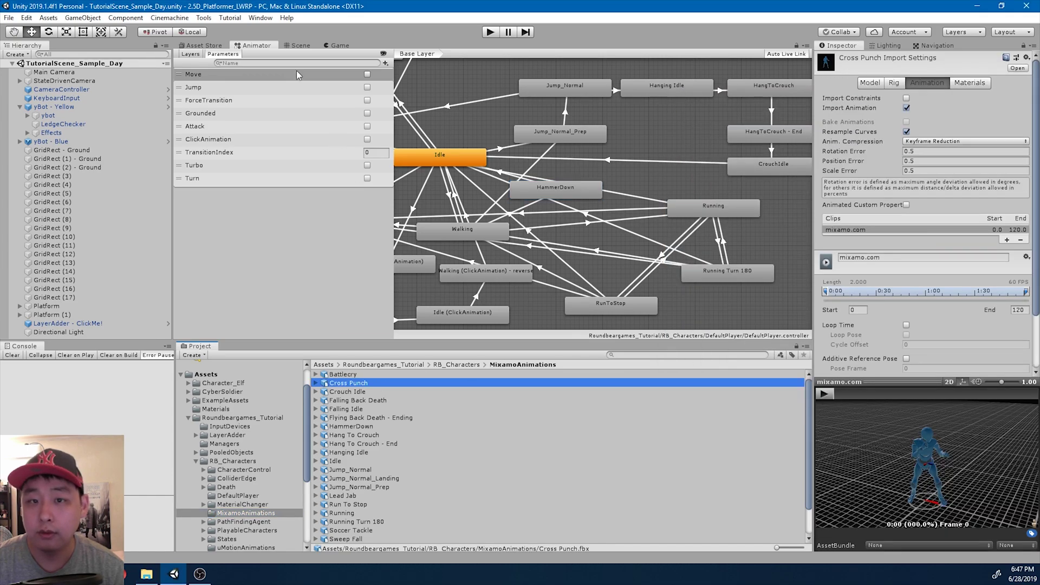
left_click(299, 45)
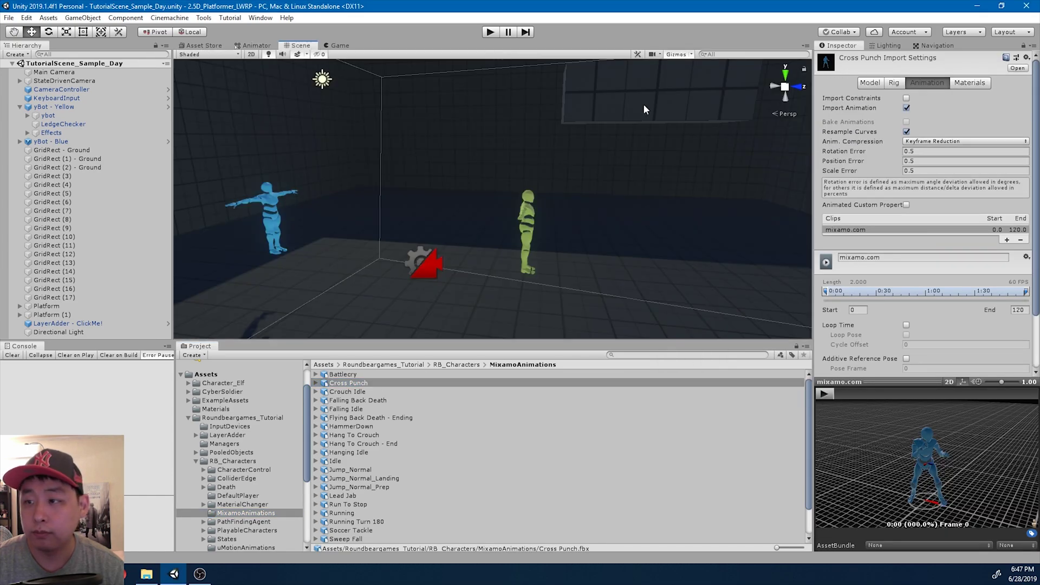
left_click(894, 82)
left_click(919, 99)
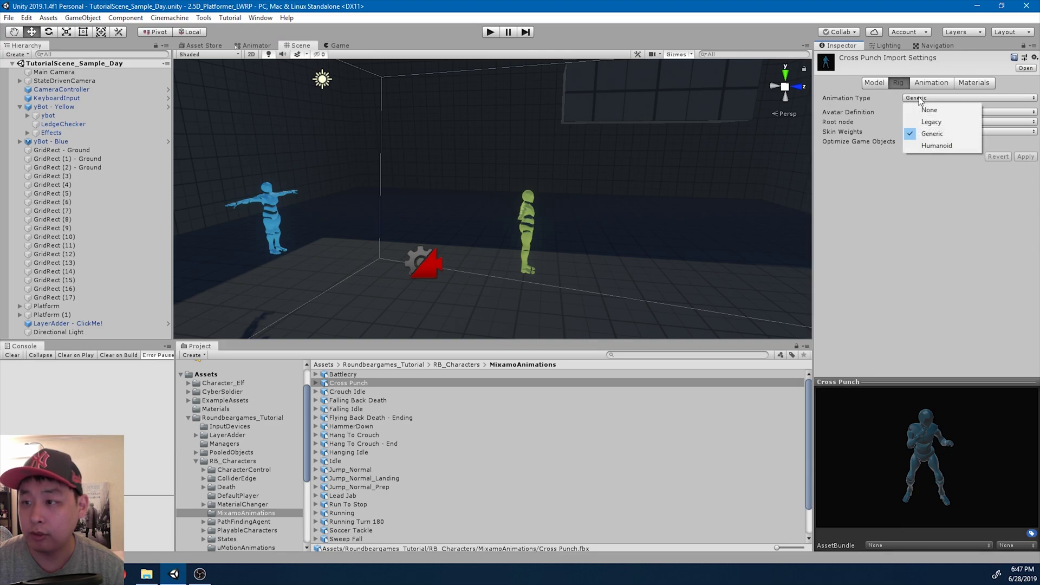
left_click(931, 144)
left_click(1024, 173)
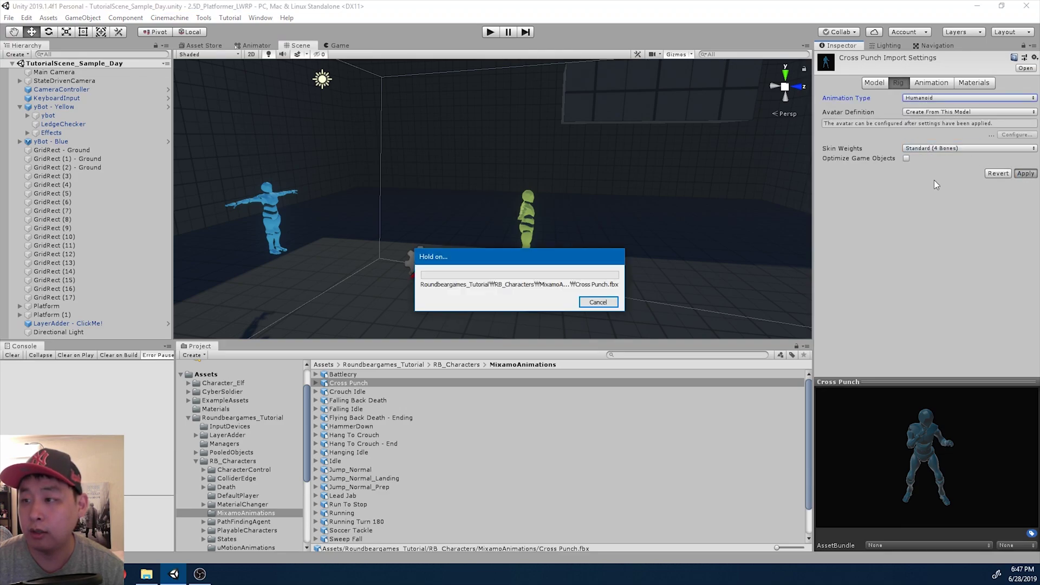
Step: Configure the Cross Punch avatar with the Sample Bind-Pose option, apply it and finish the avatar configuration
left_click(1006, 135)
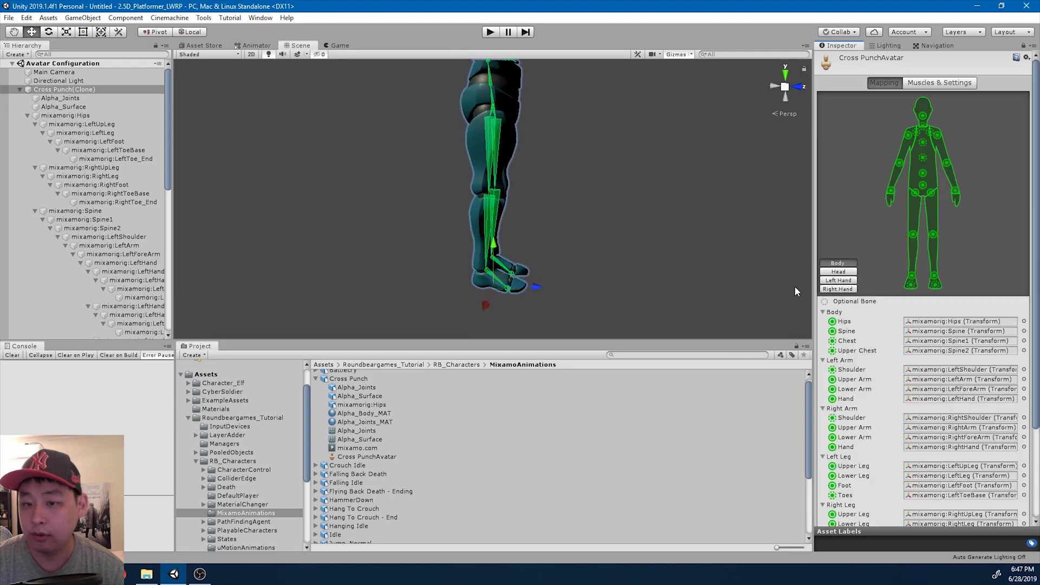
scroll(902, 444, "down", 5)
left_click(870, 459)
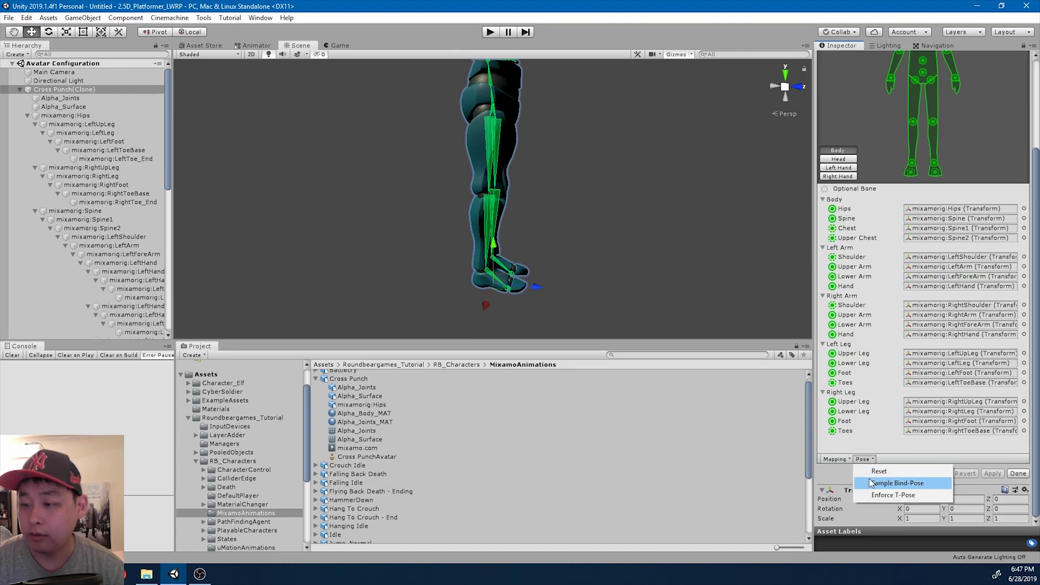
left_click(907, 483)
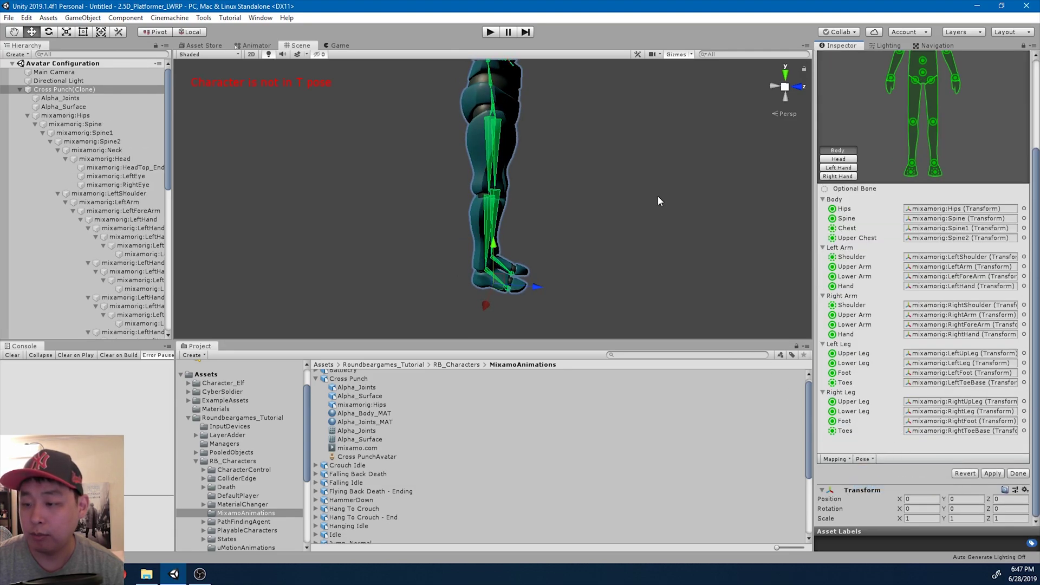
left_click(993, 474)
left_click(1019, 473)
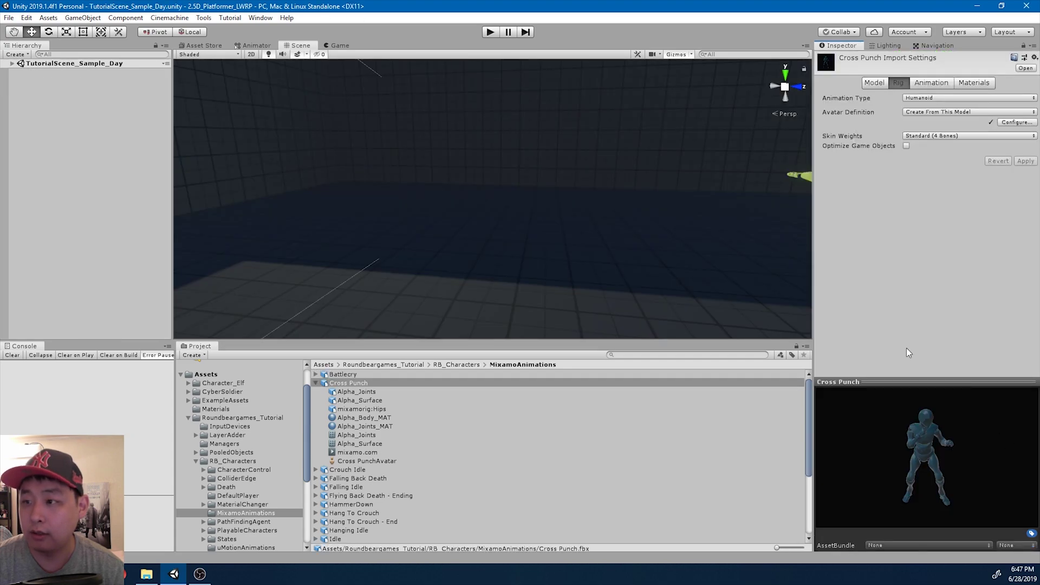
Step: Rename the mixamo.com animation clip in the Cross Punch import settings to CrossPunch
left_click(932, 87)
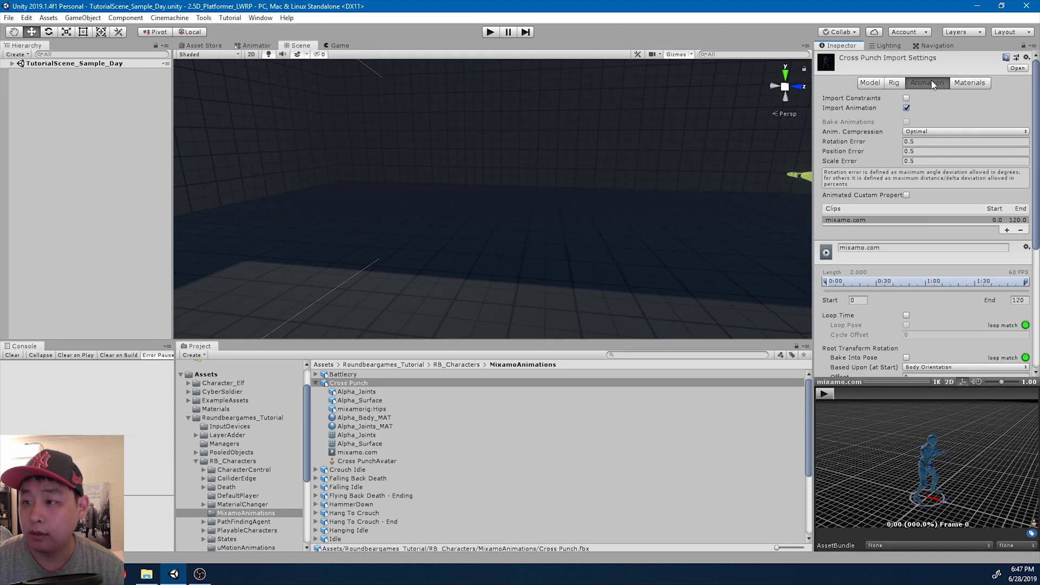
left_click(896, 249)
type("C")
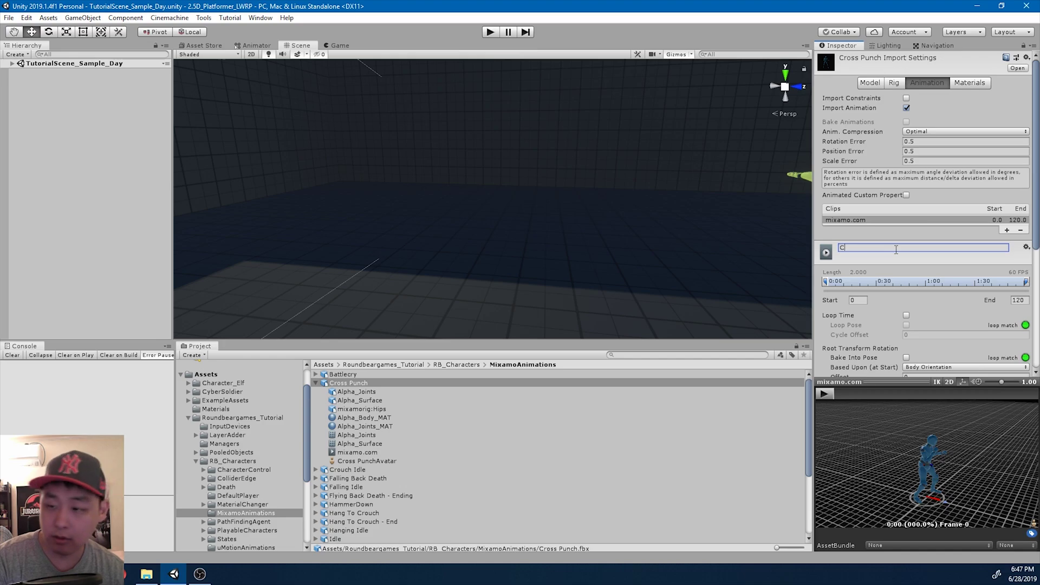
type("rossPunch")
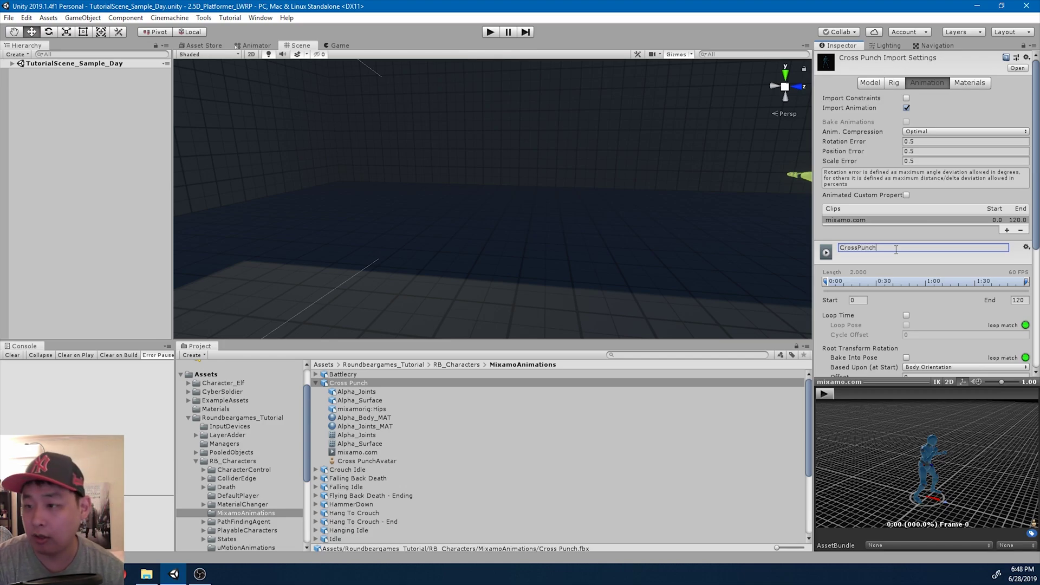
key("Return")
Step: Enable Bake Into Pose for the clip's root transform rotation, Y position and XZ position, and apply the import settings
scroll(905, 250, "down", 5)
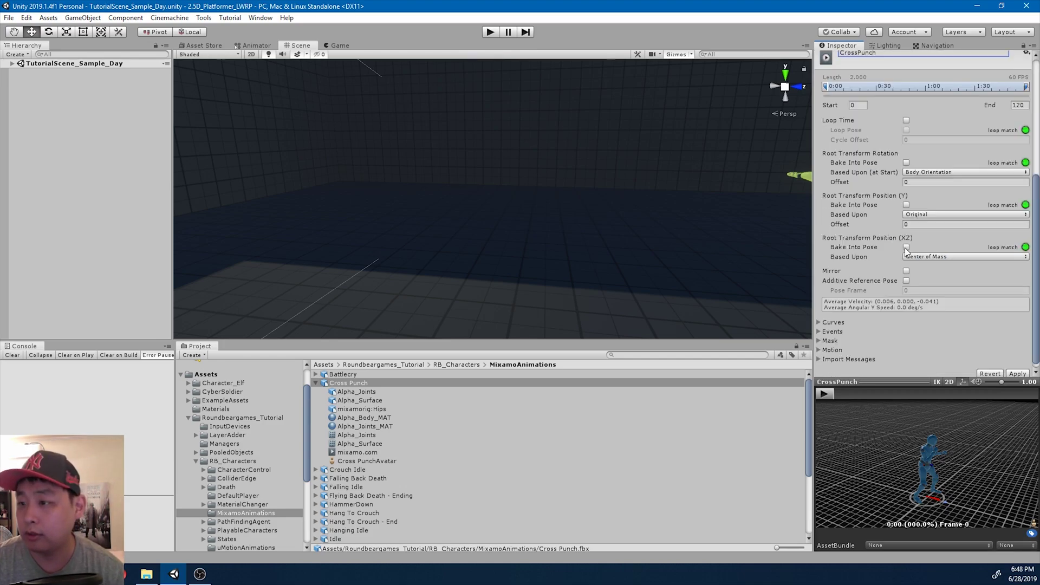
left_click(906, 163)
left_click(907, 205)
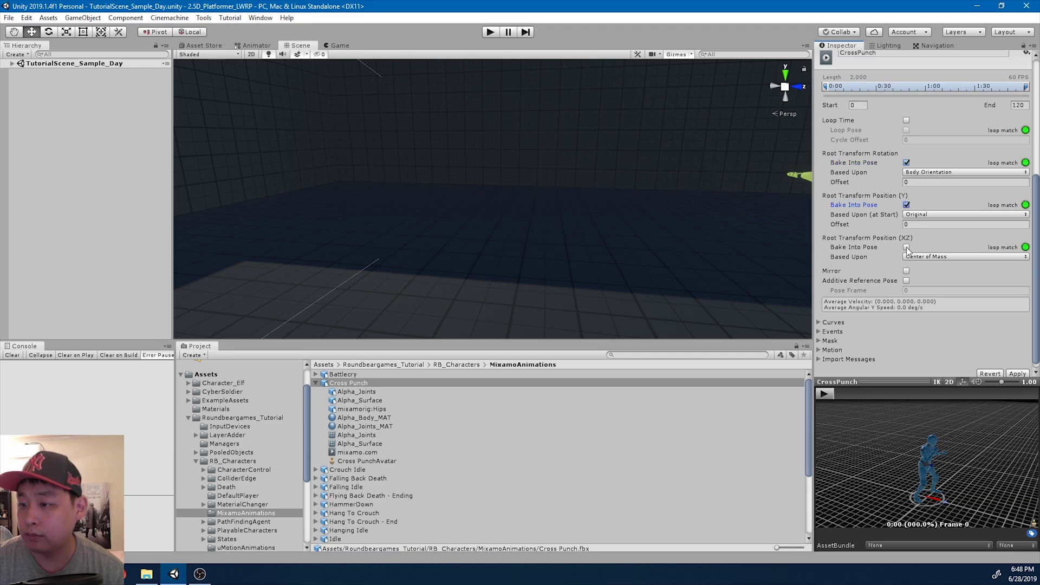
left_click(1017, 374)
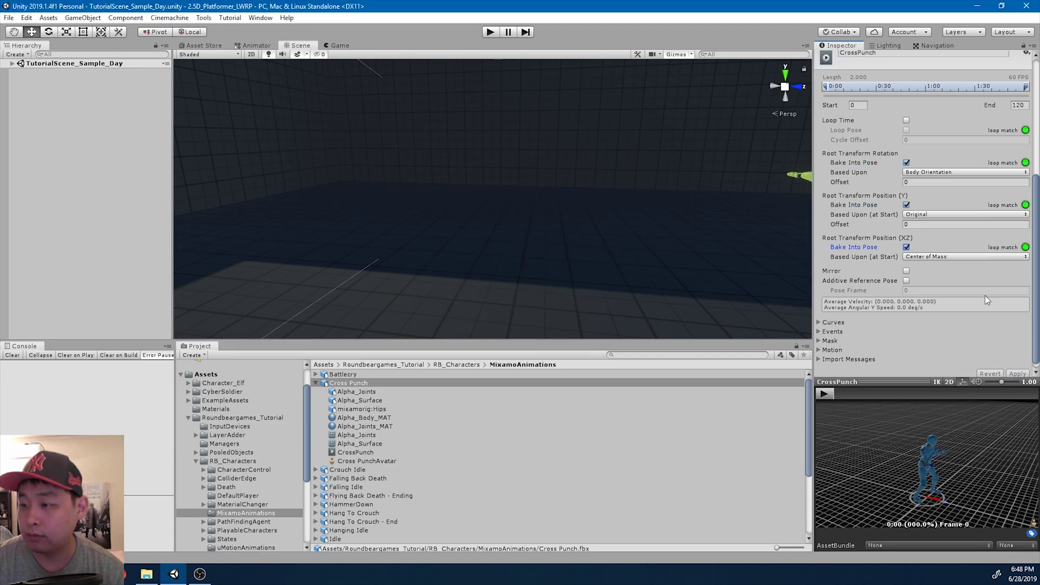
Step: Expand the scene hierarchy, select the ybot model under yBot - Yellow and frame it in the scene
left_click(12, 64)
left_click(20, 107)
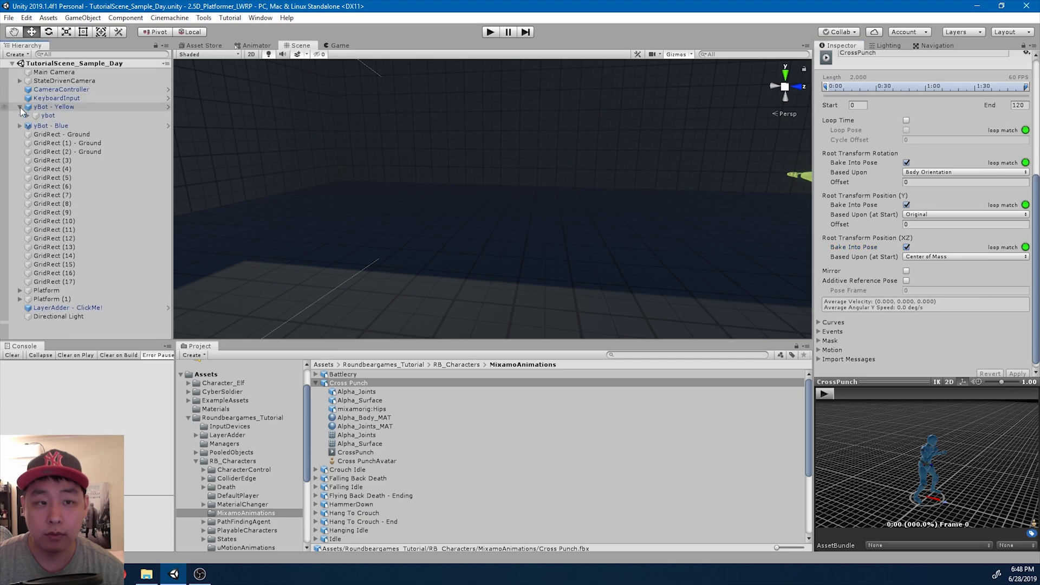
left_click(48, 115)
key("f")
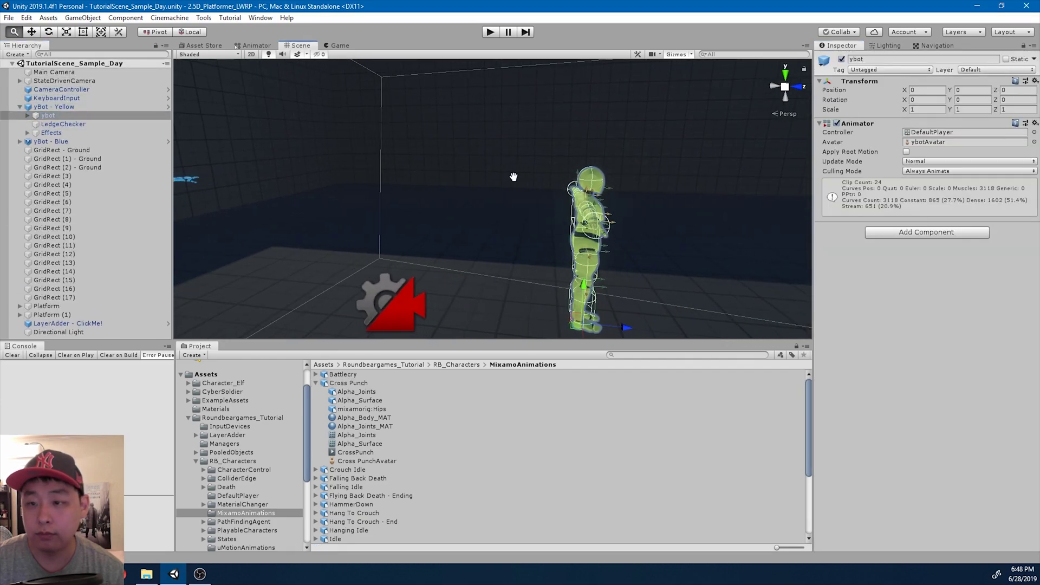
scroll(511, 176, "down", 3)
scroll(487, 166, "down", 2)
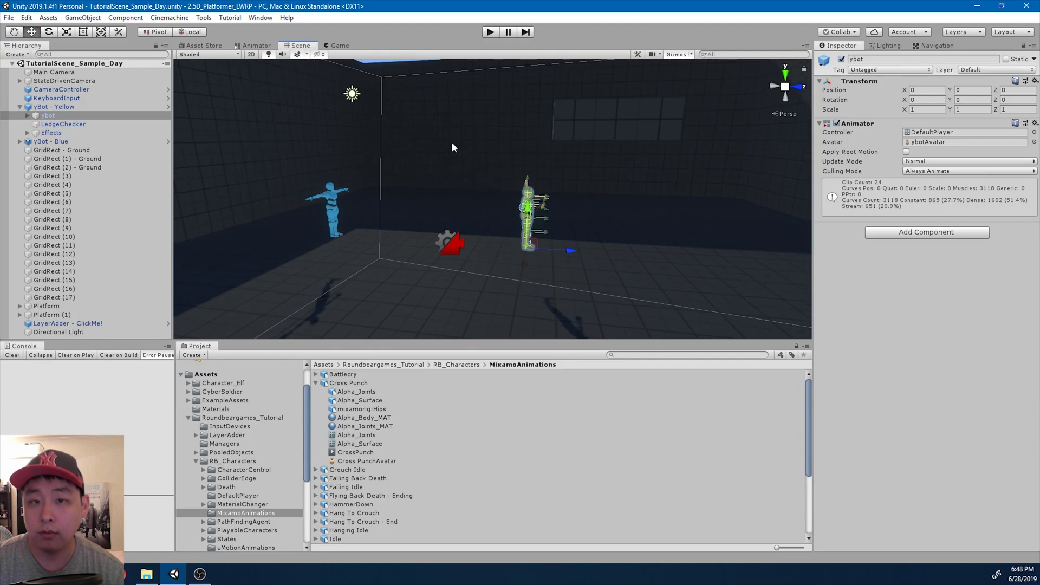
Step: Rename the HammerDown state in the Animator's base layer to CrossPunch
left_click(255, 46)
middle_click_drag(560, 229, 604, 209)
left_click(599, 172)
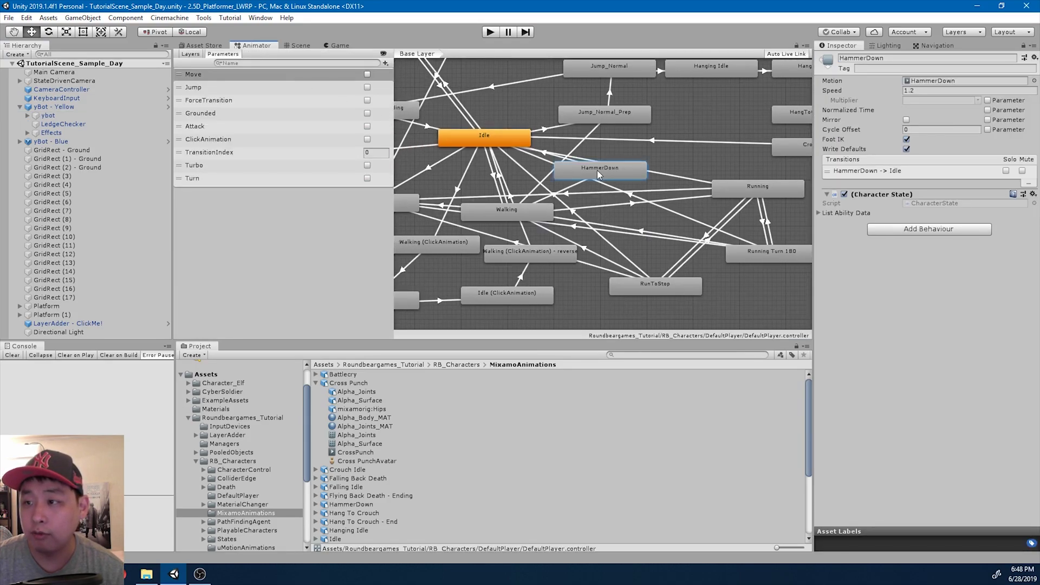
left_click(898, 58)
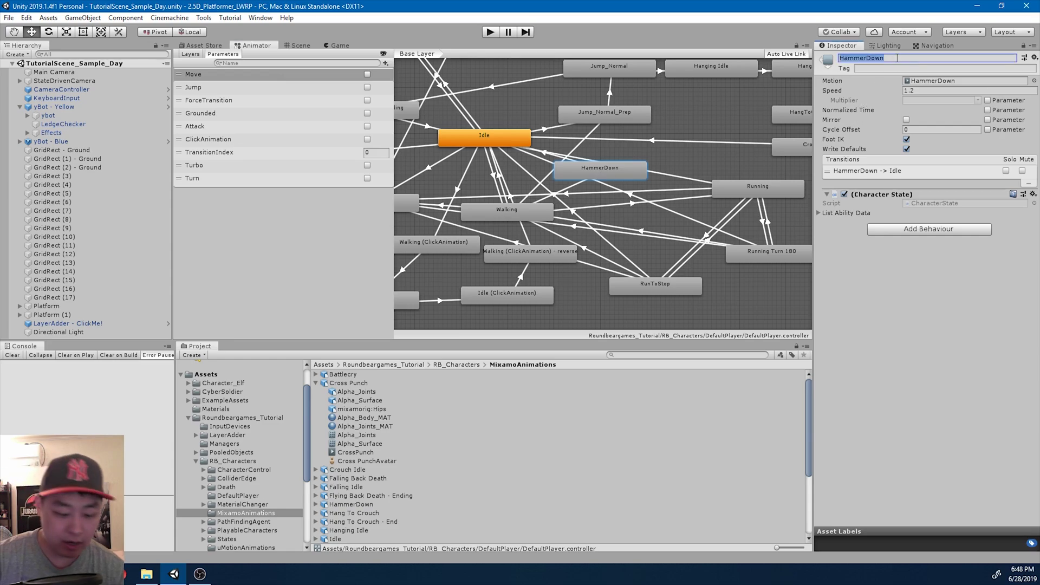
type("CrossPunch")
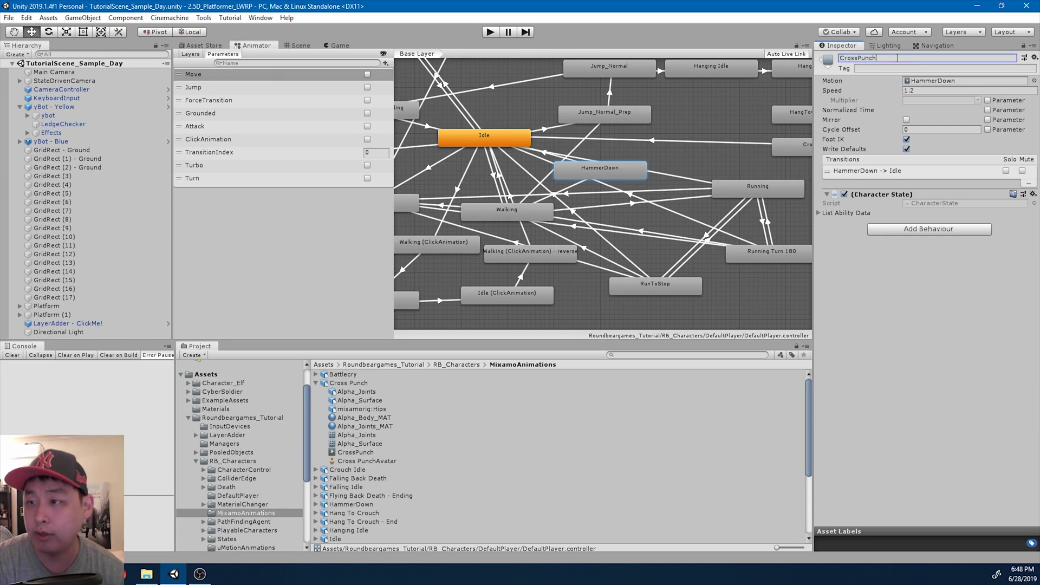
key("Return")
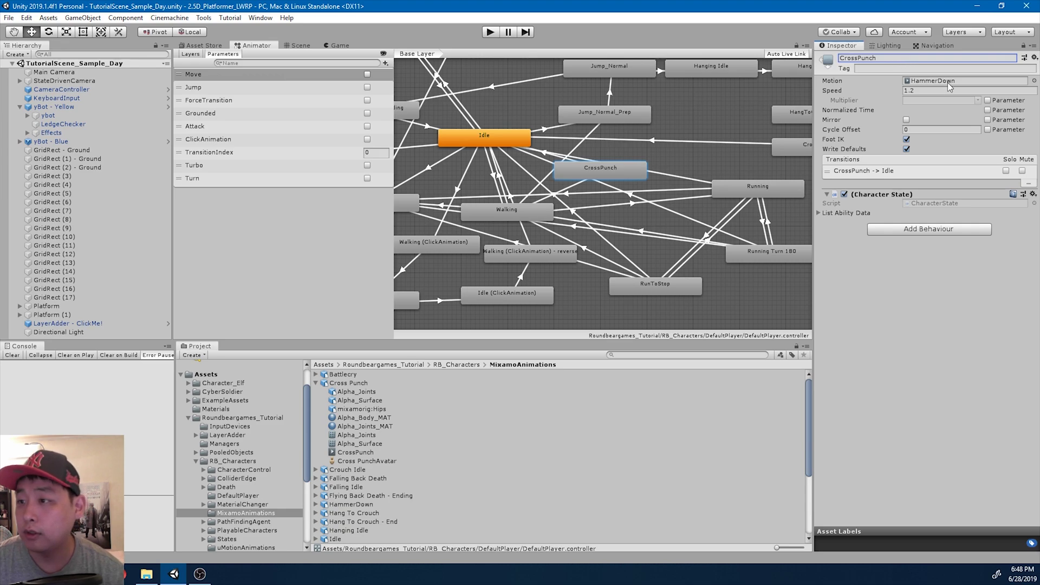
Step: Assign the CrossPunch animation clip as the CrossPunch state's motion
left_click(1034, 81)
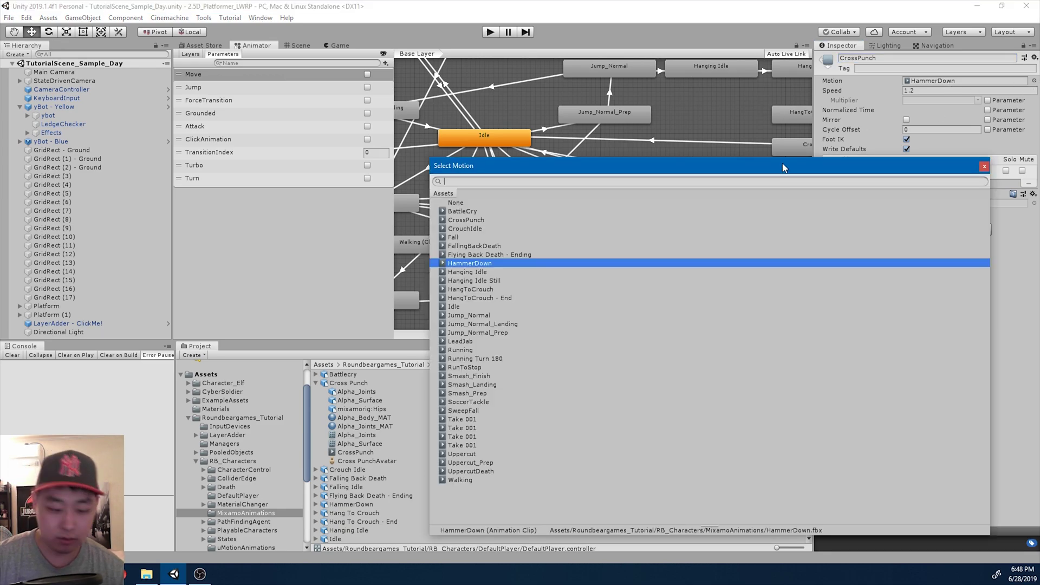
type("punch")
key("Down")
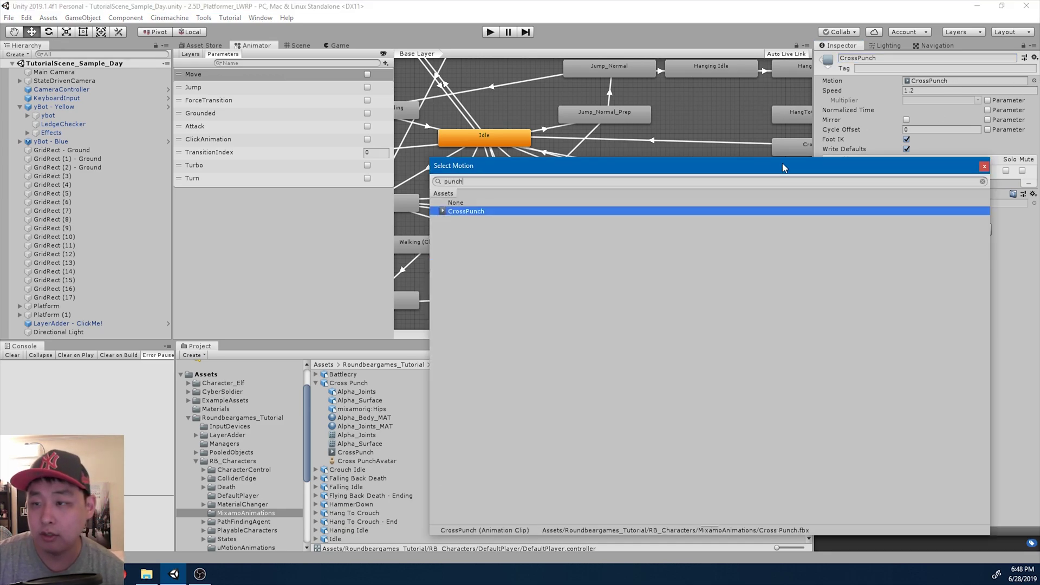
key("Return")
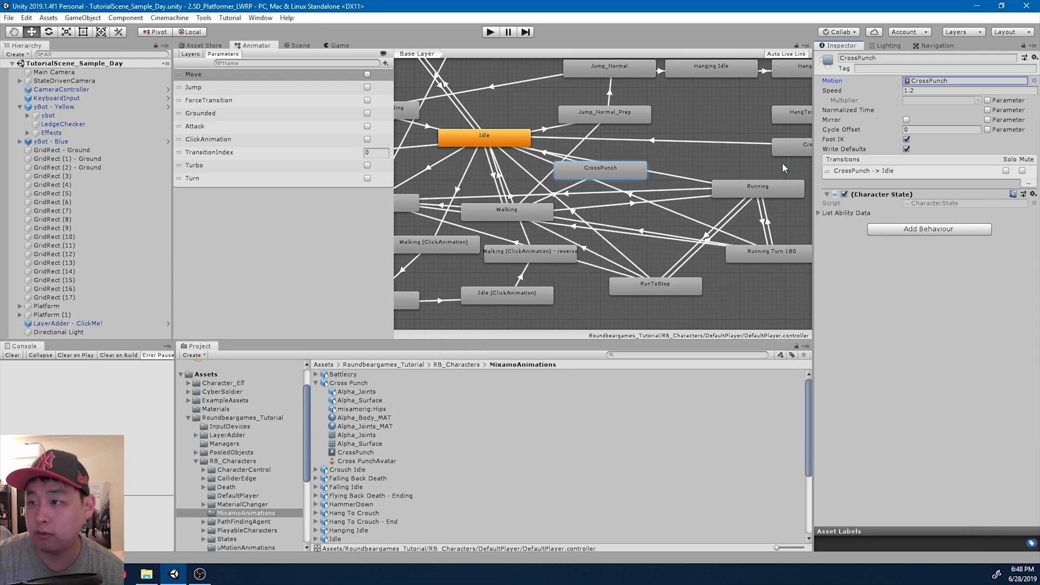
Step: Empty the CrossPunch state's List Ability Data by setting its size to 0, and nudge the state slightly in the graph
left_click(819, 213)
left_click(937, 227)
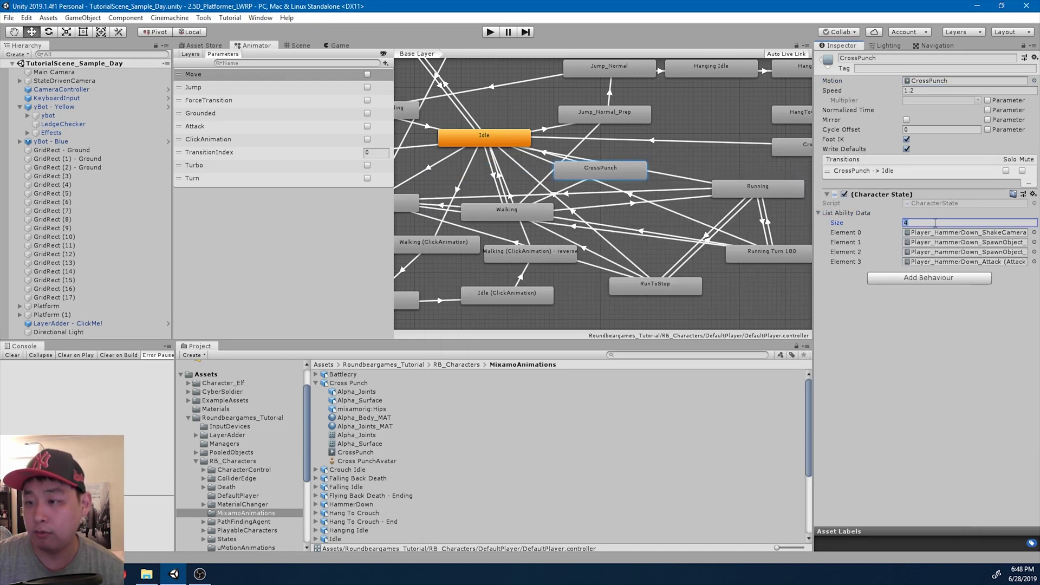
type("0")
key("Return")
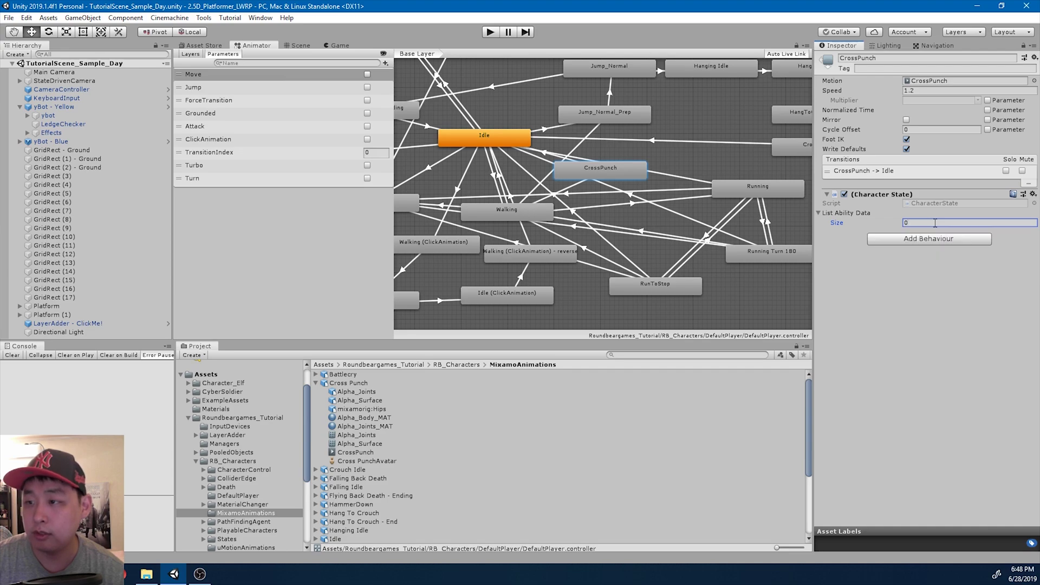
left_click_drag(603, 170, 595, 172)
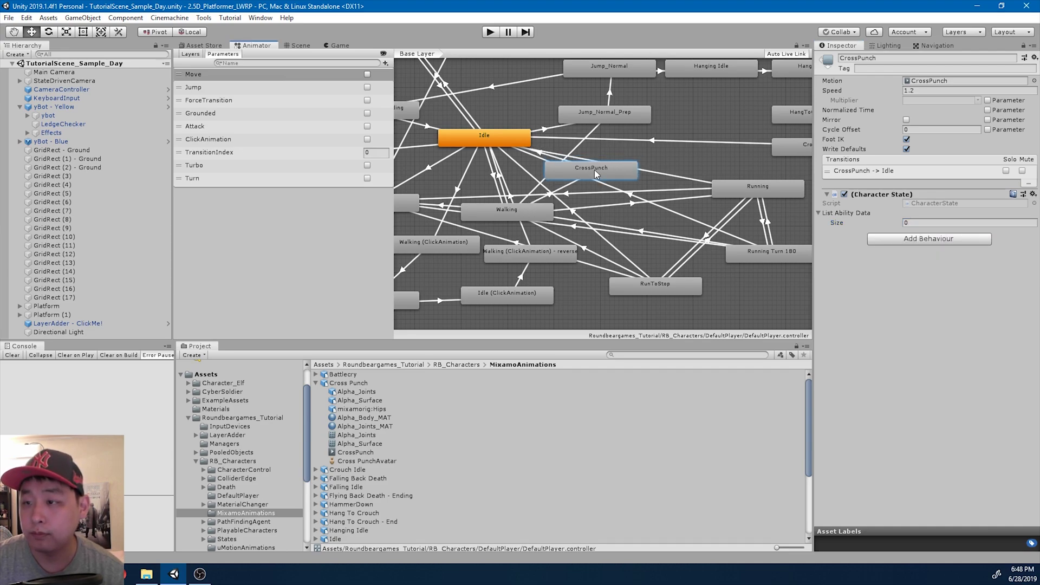
Step: Set the CrossPunch state's speed to 1 and play-test the attack in the Game view
left_click(925, 90)
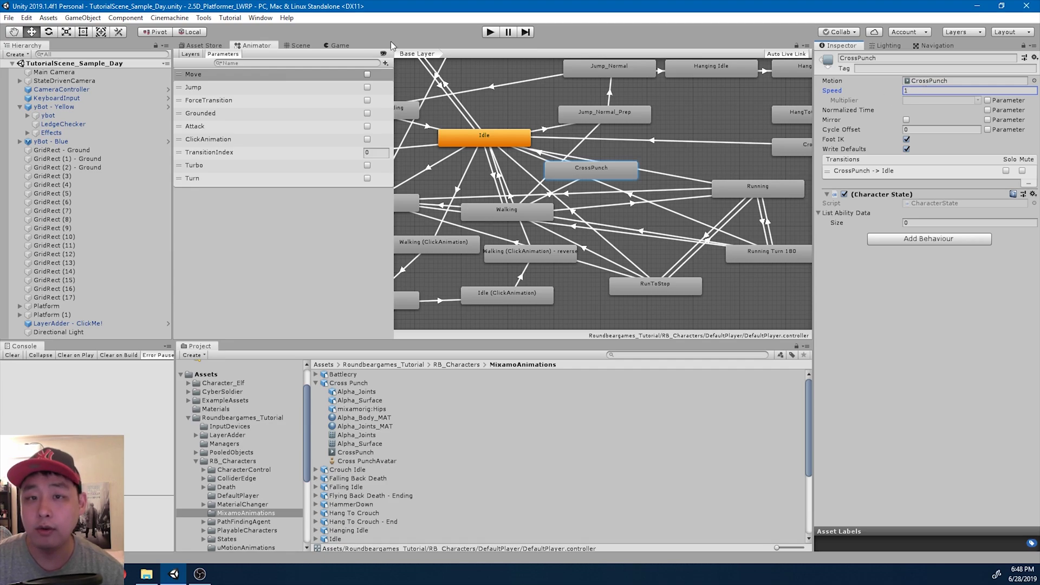
left_click(343, 45)
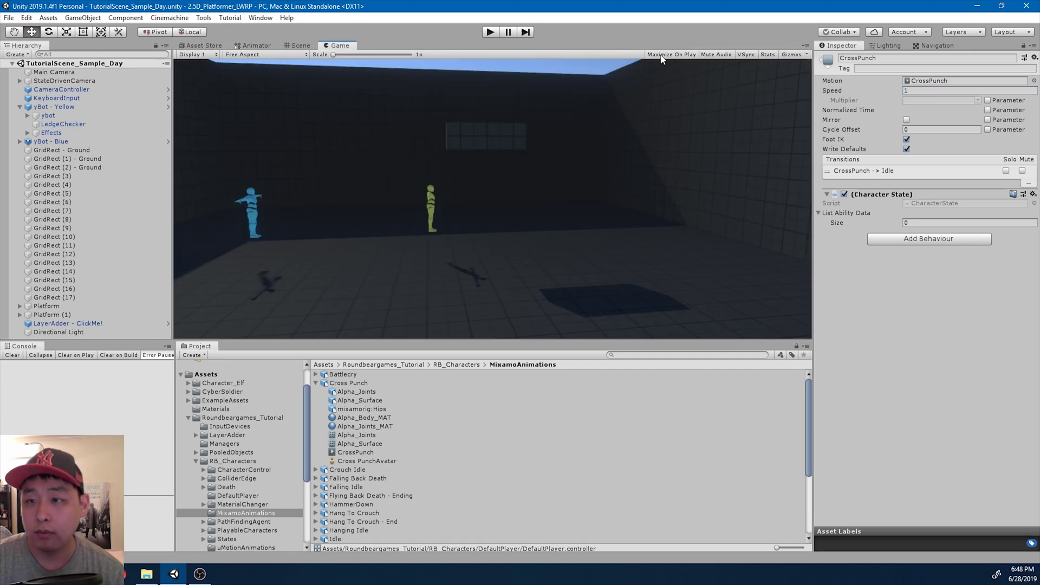
left_click(489, 32)
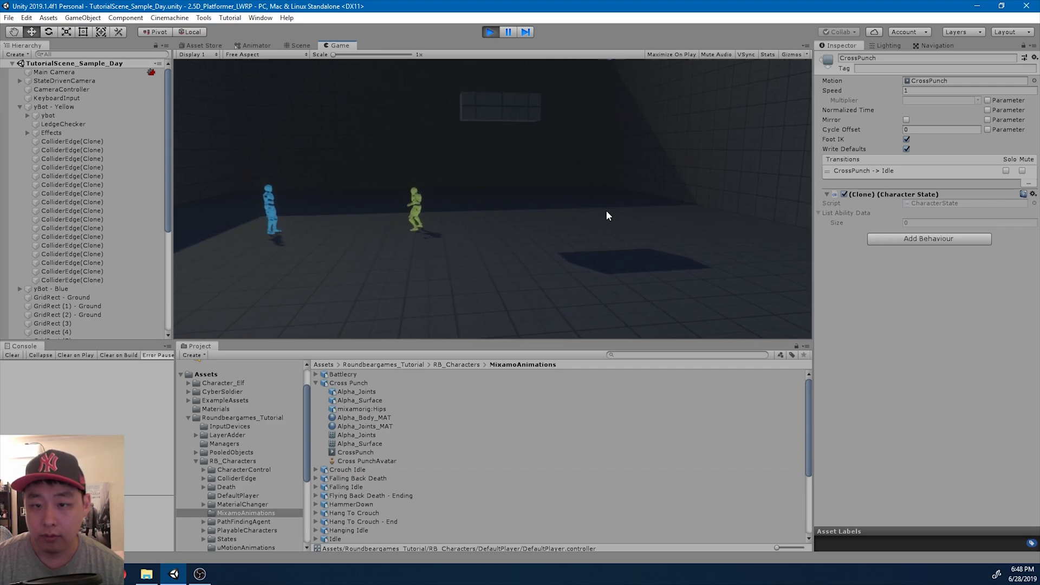
Step: Base the Cross Punch clip's root transform rotation upon Original and apply the import settings
left_click(358, 385)
scroll(938, 250, "down", 4)
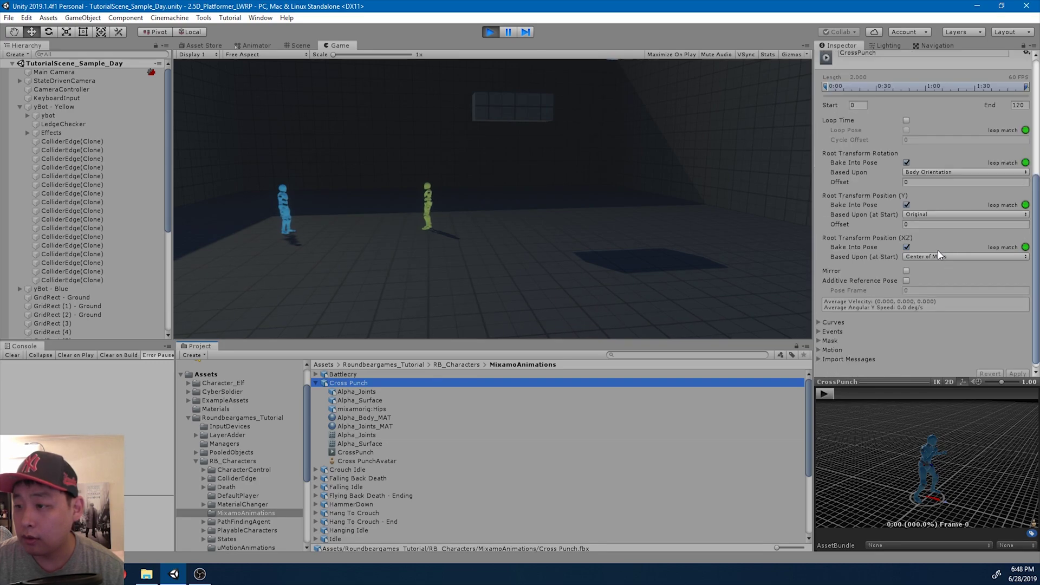
left_click(921, 171)
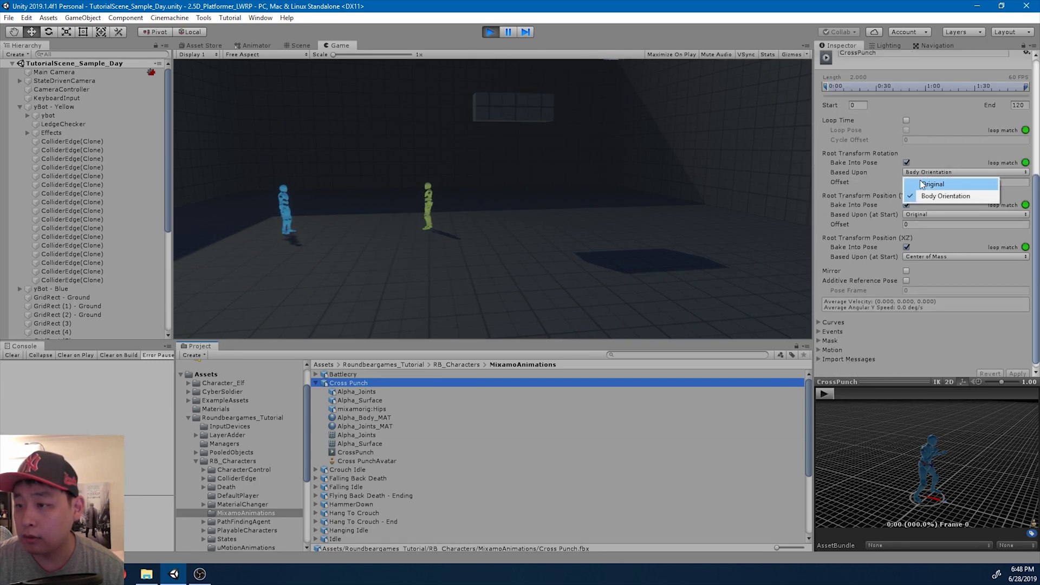
left_click(922, 184)
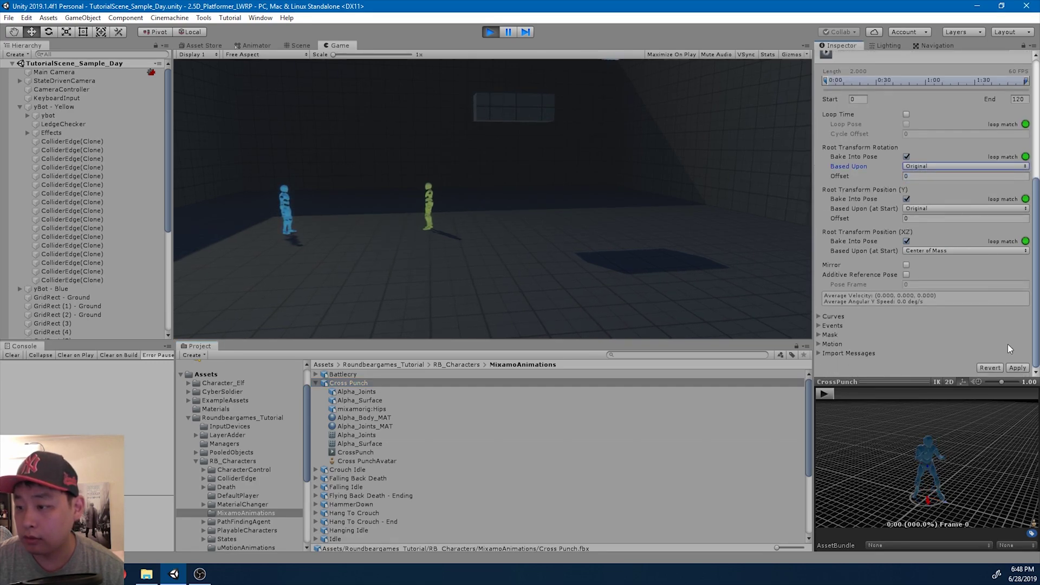
left_click(1017, 368)
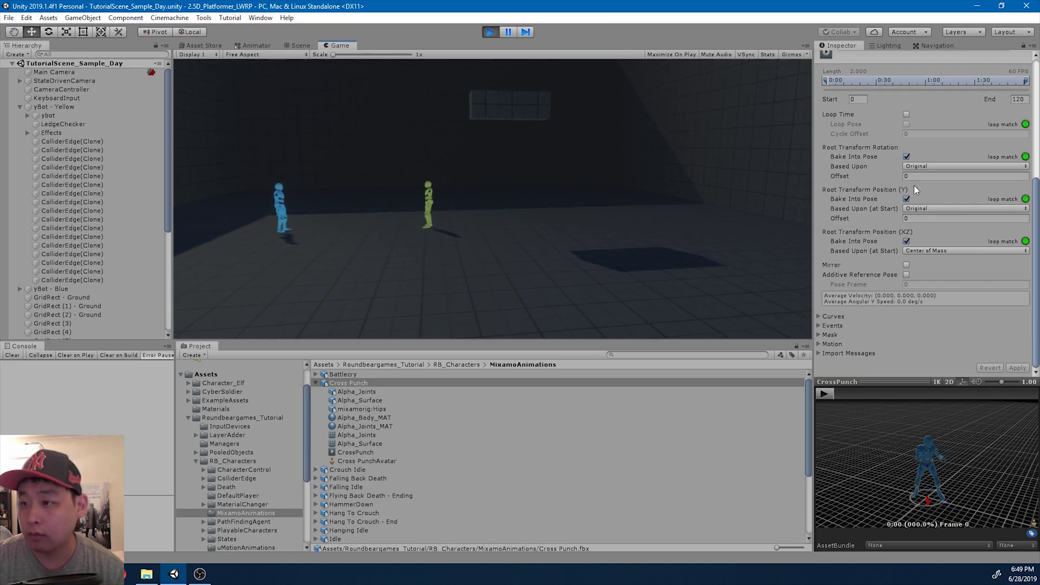
Step: Set the clip's root transform rotation offset to 10, apply the import settings and stop the play test
left_click(927, 176)
type("10")
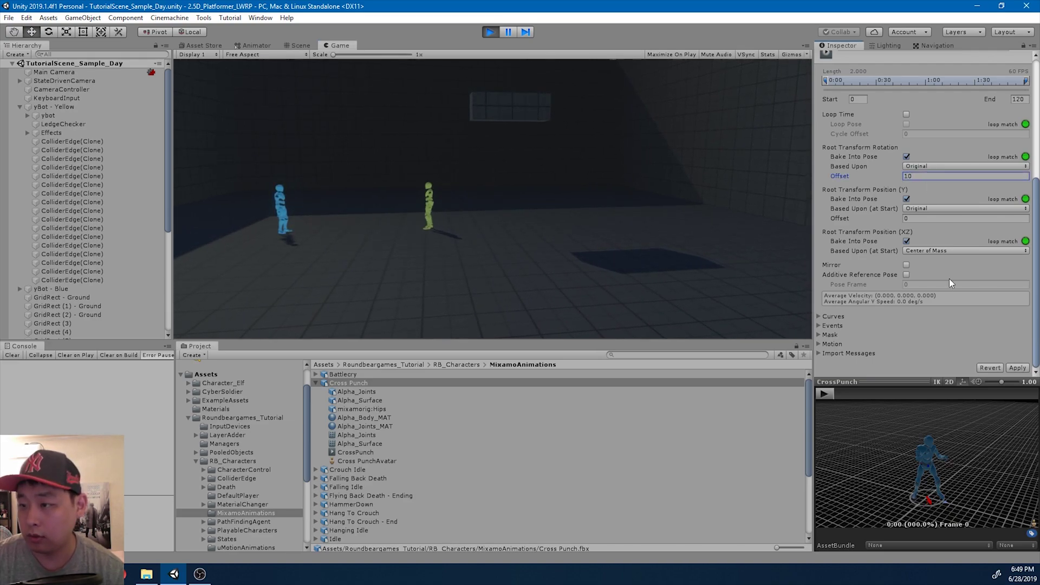
left_click(1017, 368)
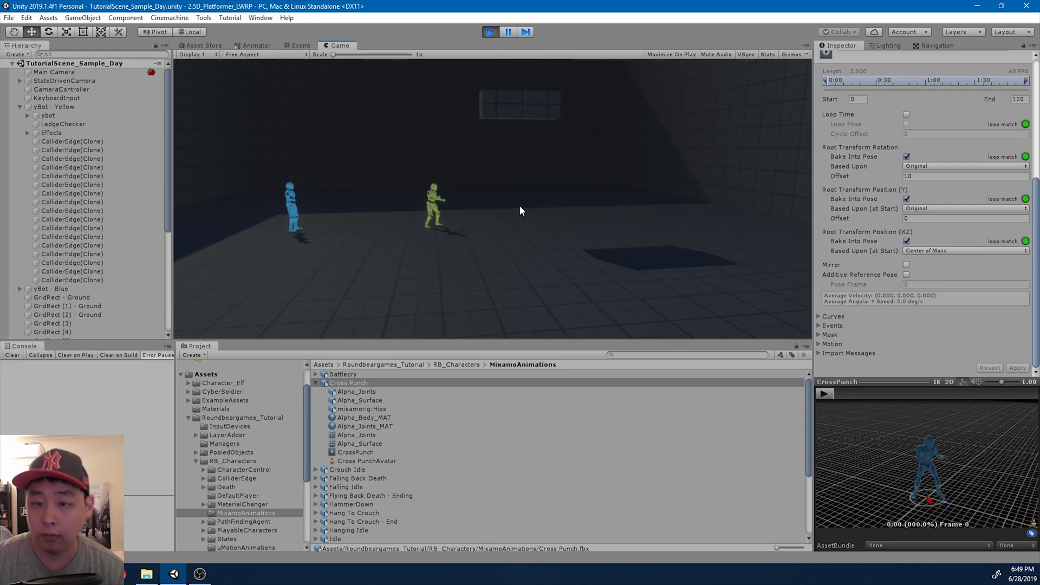
left_click(490, 31)
Step: Set the speed of the CrossPunch state in the ybot model's Animator to 2
left_click(48, 115)
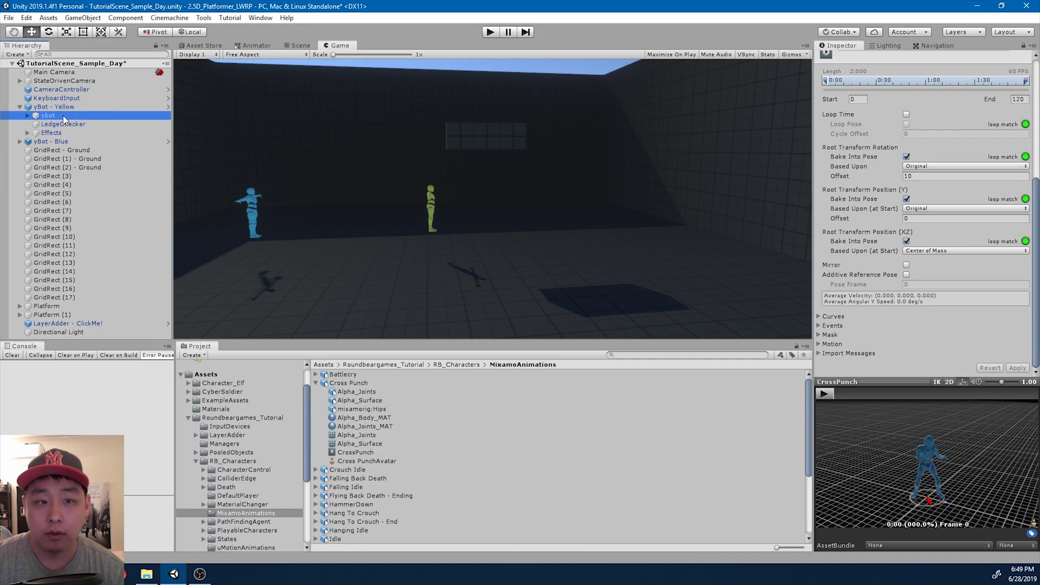
left_click(252, 45)
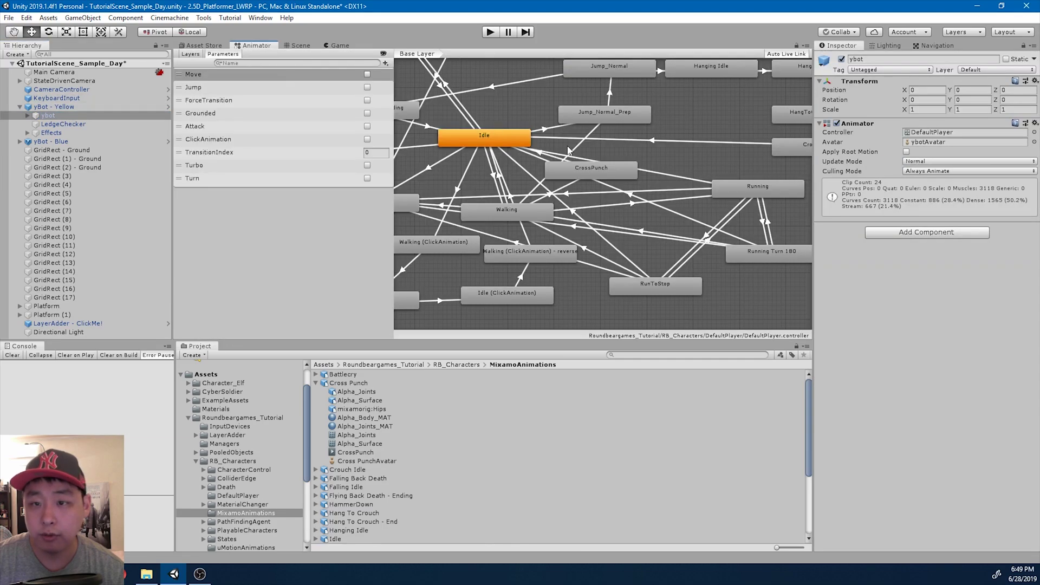
left_click(609, 169)
left_click(915, 91)
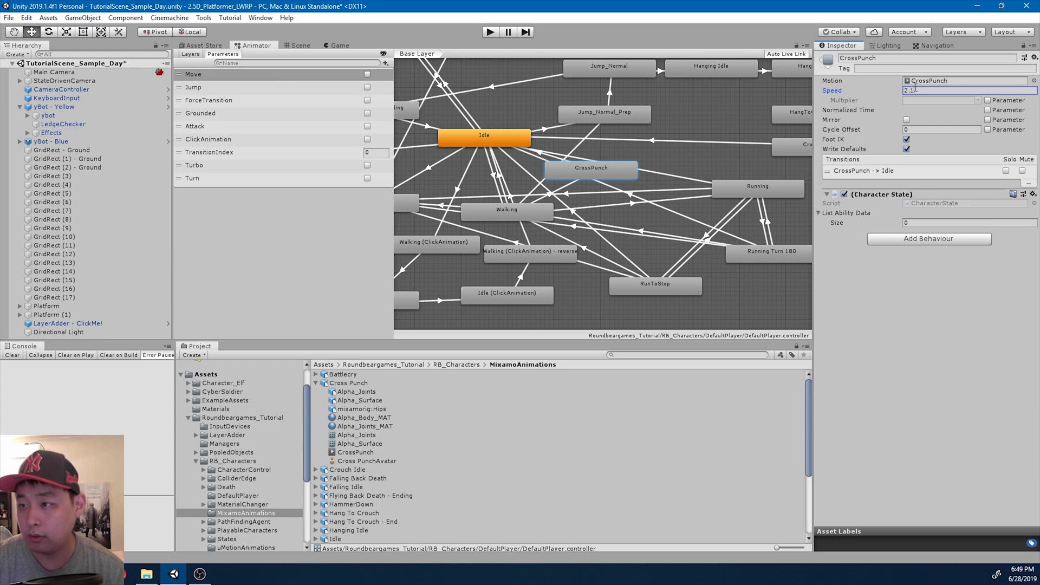
Step: Play-test the faster punch in the Game view, moving the yellow character and triggering its attack
left_click(340, 45)
left_click(490, 32)
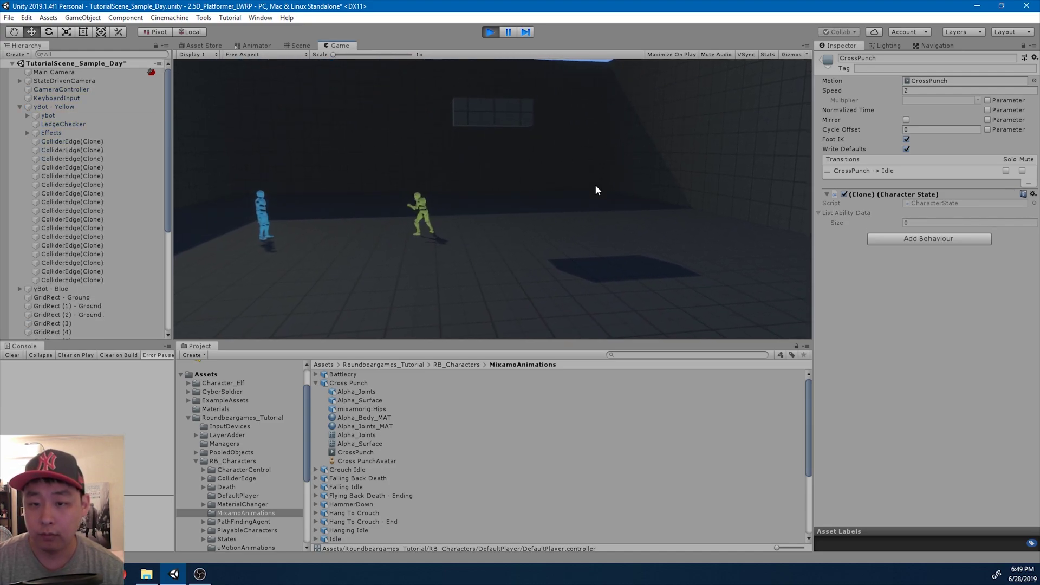
key("d")
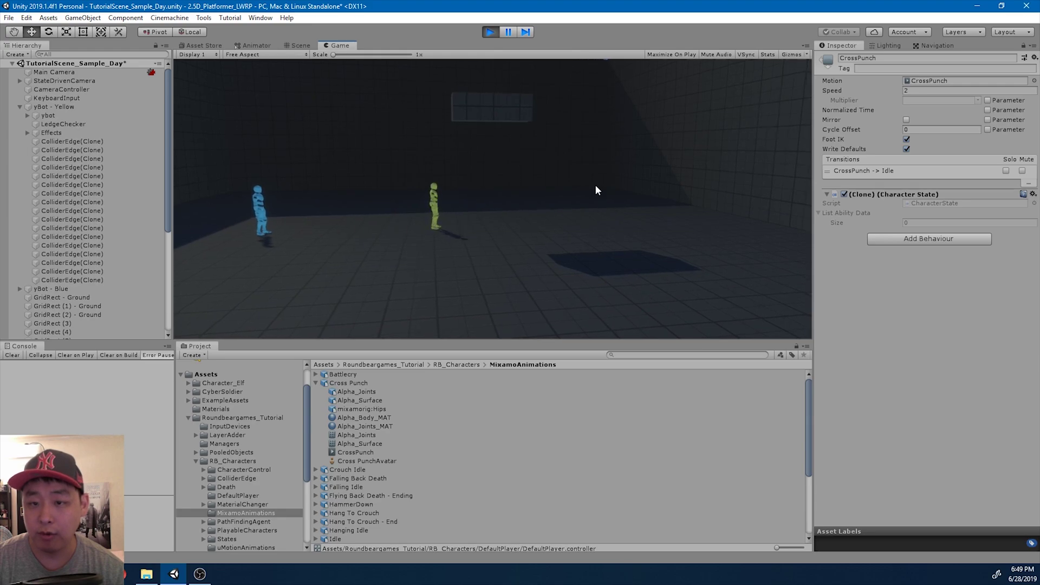
key("Return")
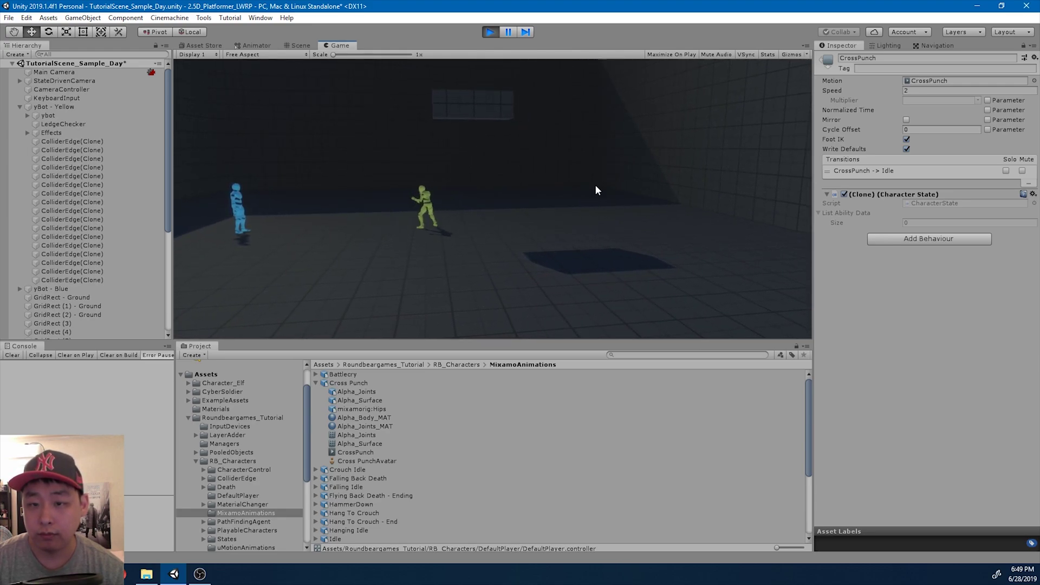
Step: Trim the CrossPunch clip to start at frame 10 and end at frame 100, apply it, check it in the game and stop playing
left_click(359, 383)
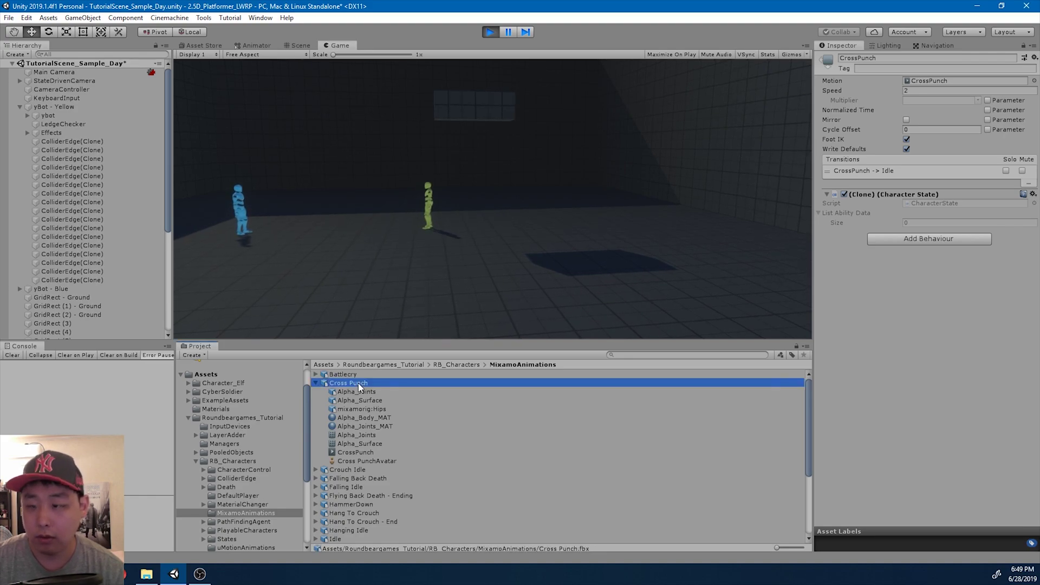
scroll(941, 320, "down", 5)
scroll(874, 179, "up", 3)
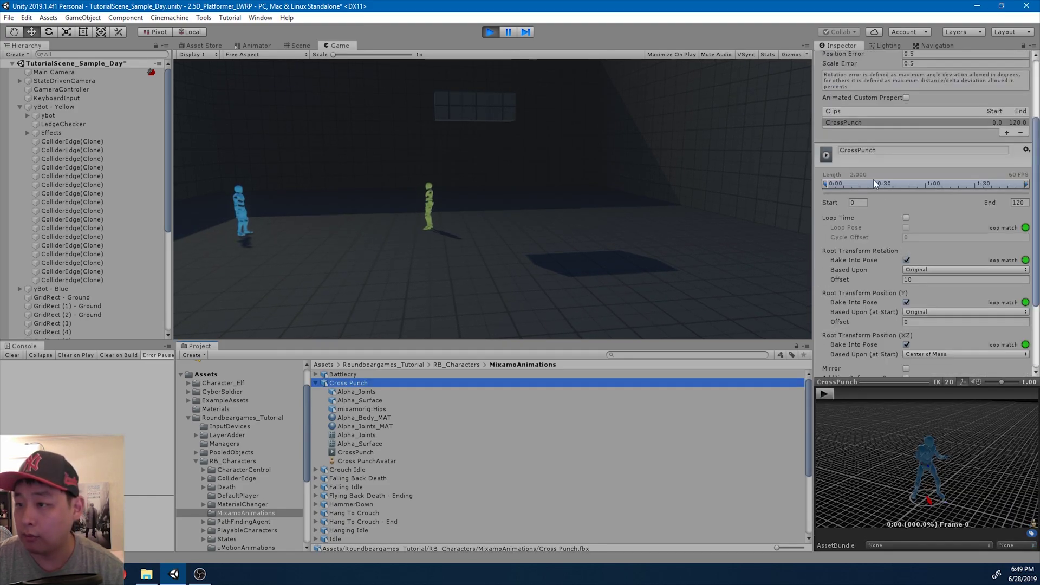
left_click(855, 202)
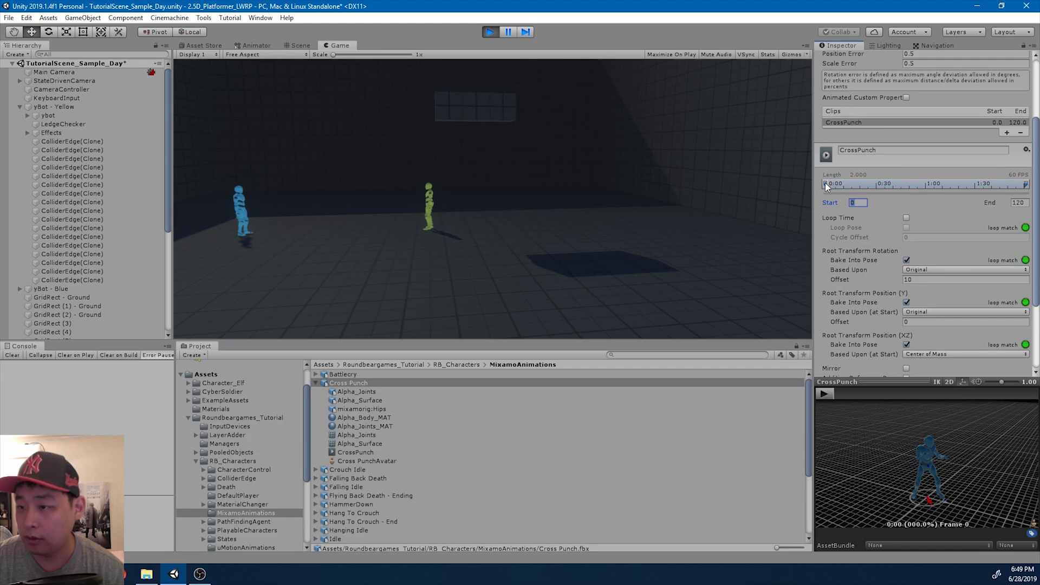
mouse_move(825, 183)
left_mouse_down()
mouse_move(893, 184)
mouse_move(854, 183)
left_mouse_up()
left_click(860, 203)
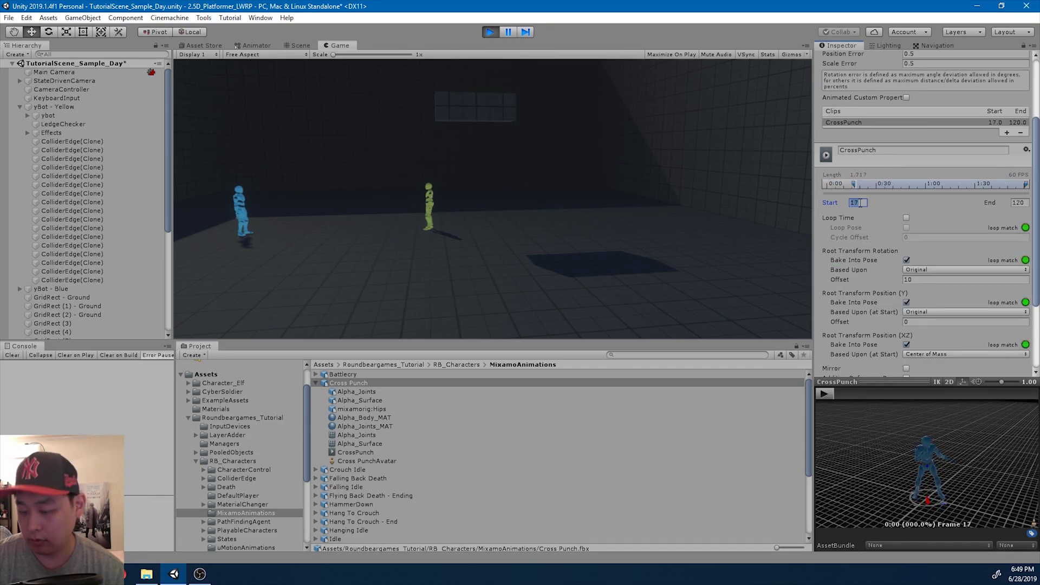
left_click(1021, 203)
type("1")
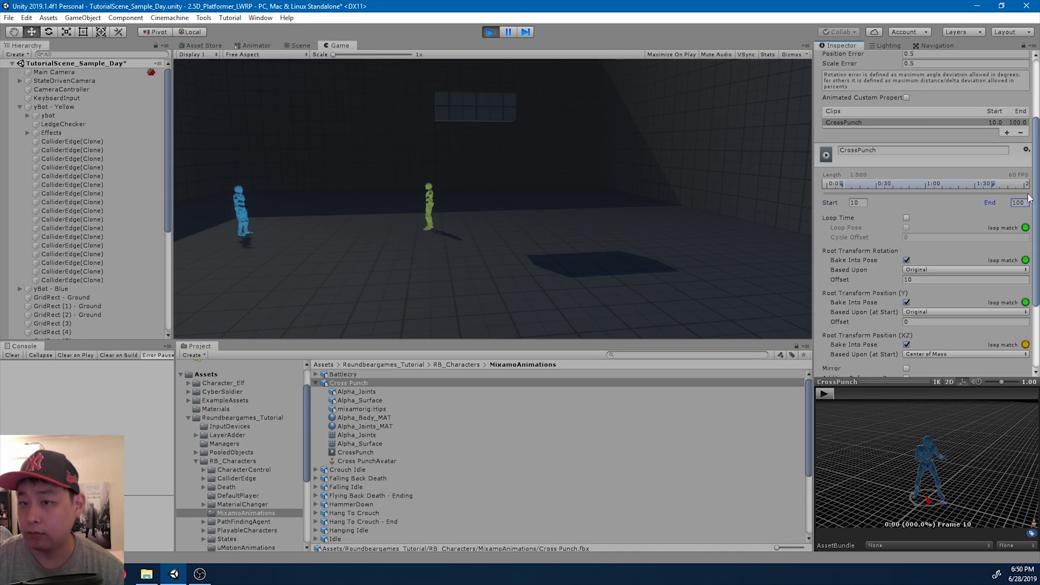
scroll(1034, 312, "down", 3)
left_click(1018, 368)
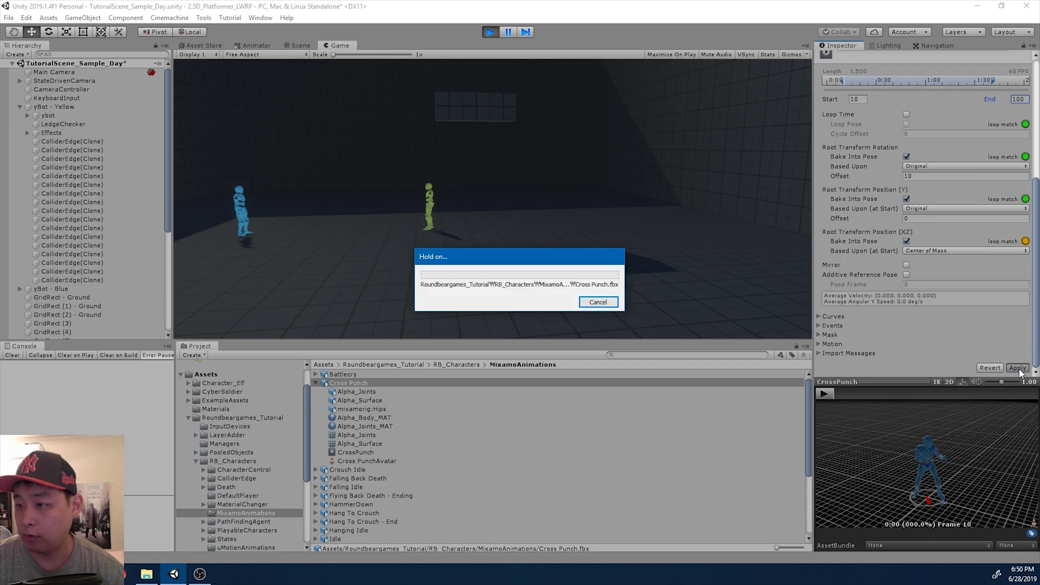
left_click(646, 180)
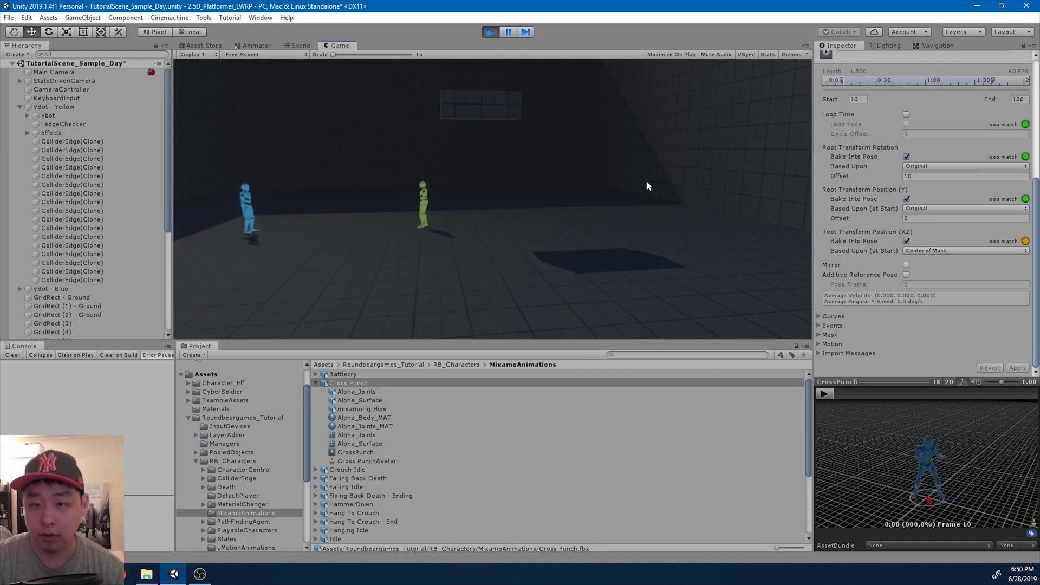
left_click(492, 33)
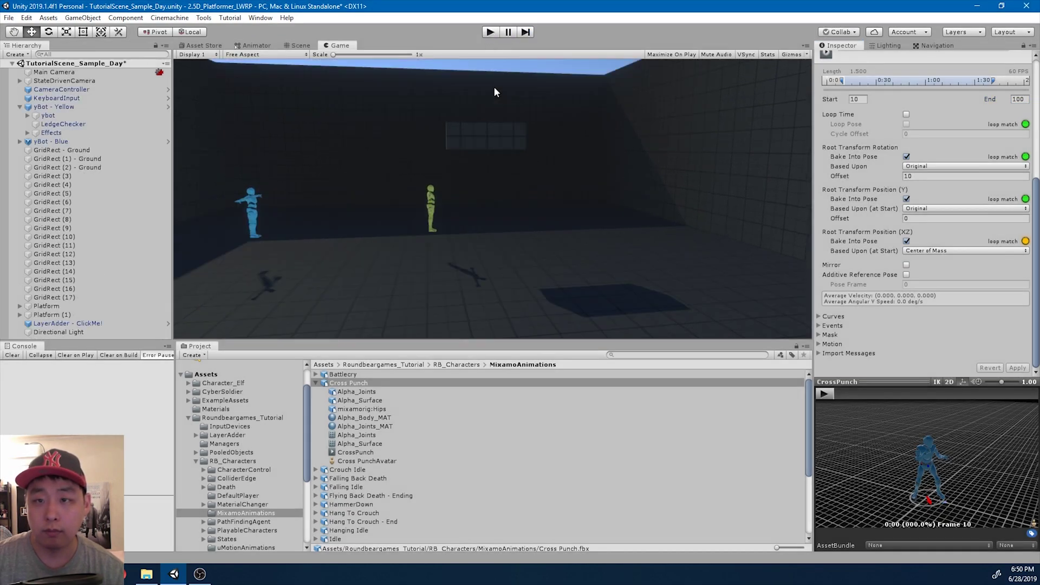
Step: Create a folder named CrossPunch inside RB_Characters > States > Player and open it
left_click(243, 460)
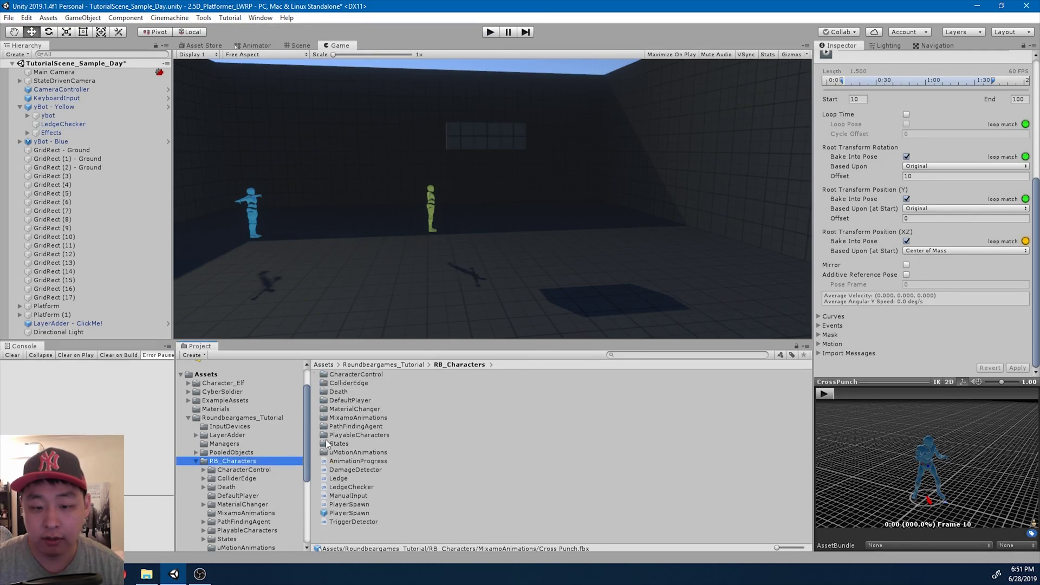
double_click(344, 443)
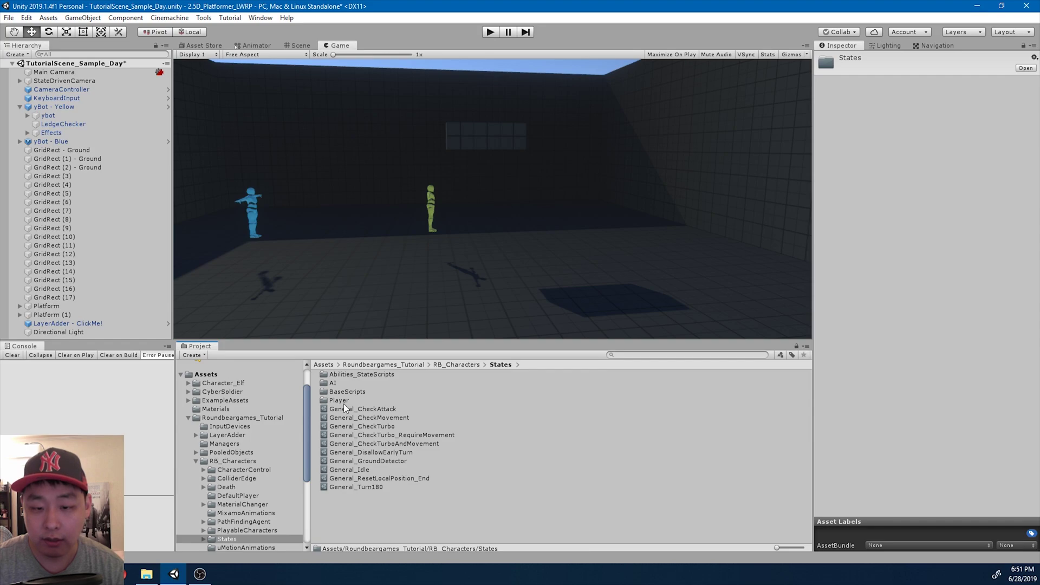
double_click(339, 401)
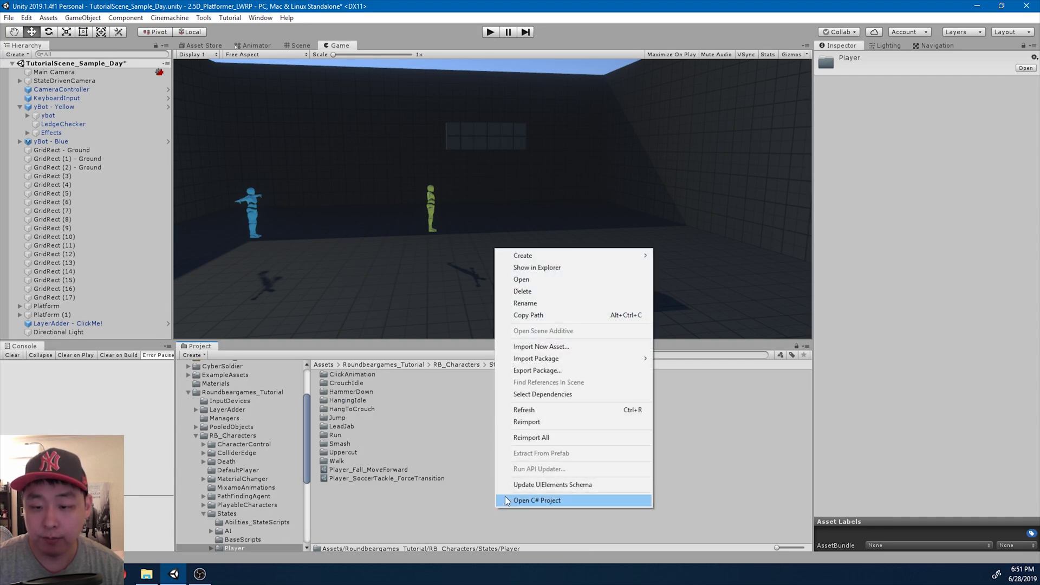
mouse_move(589, 256)
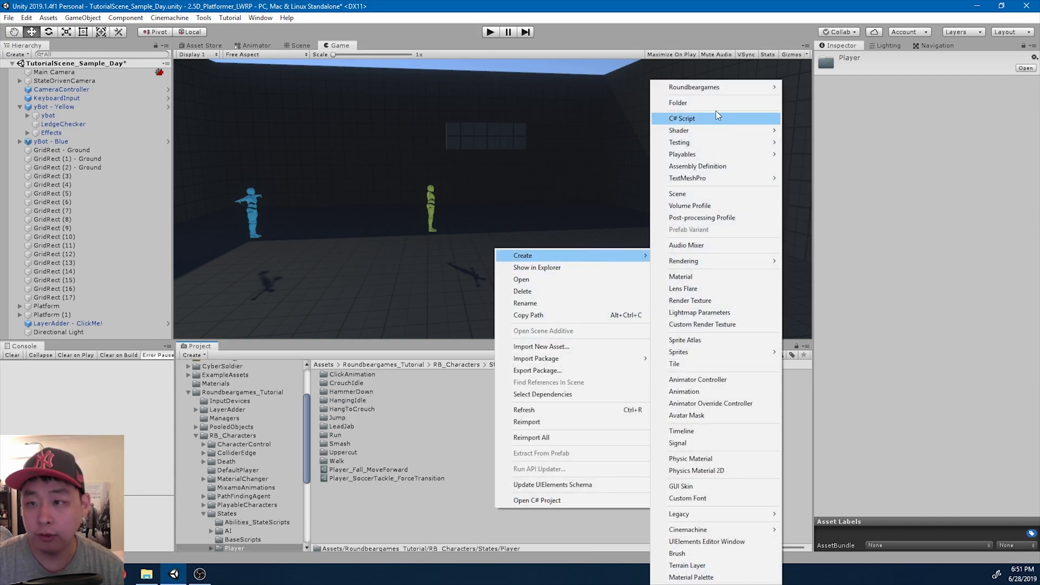
left_click(716, 111)
type("CrossP")
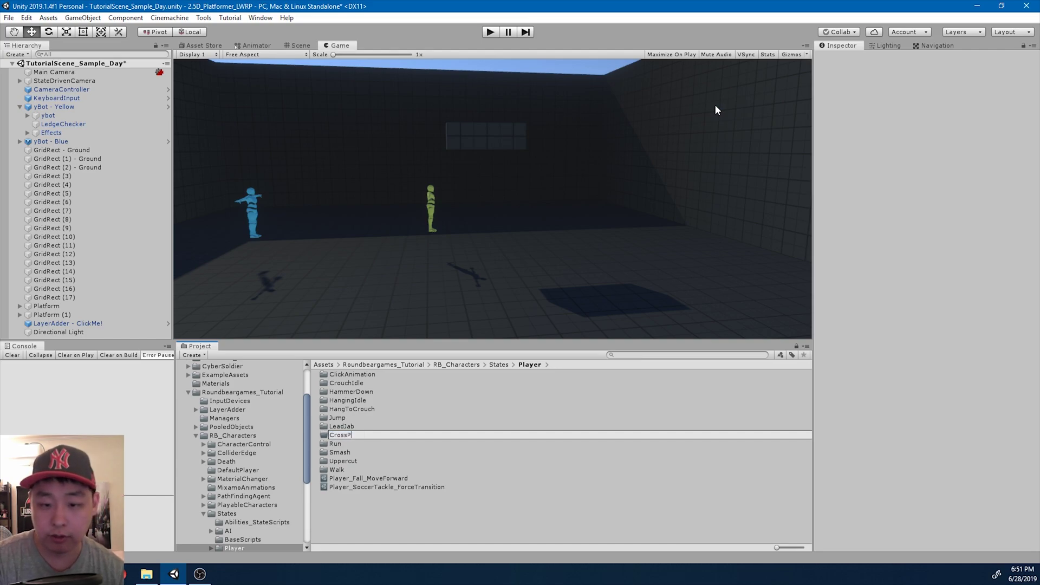
type("unch")
key("Return")
key("Return")
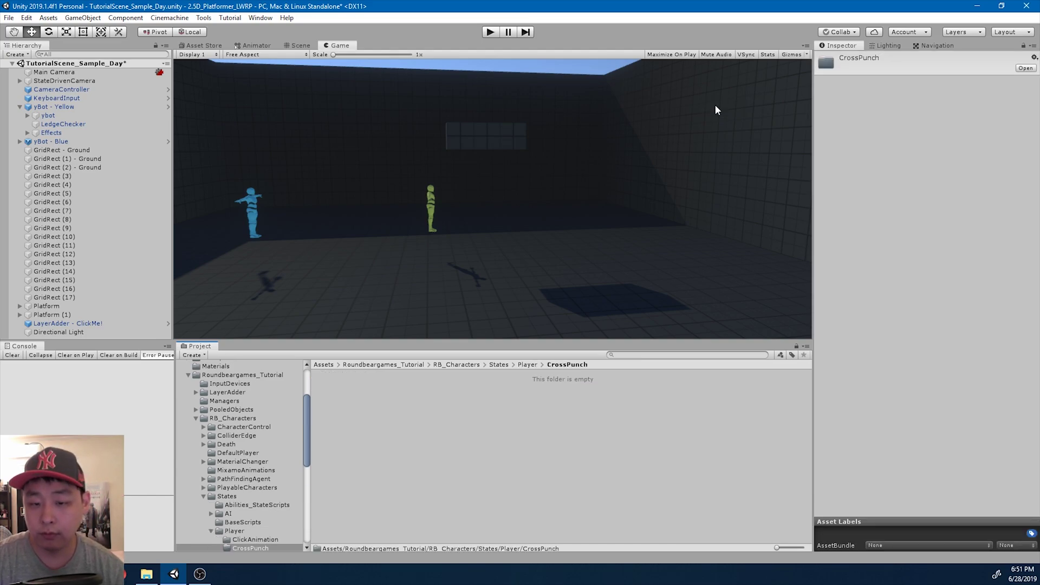
Step: Create a Roundbeargames Attack ability data asset named Player_CrossPunch_Attack in the CrossPunch folder
right_click(494, 402)
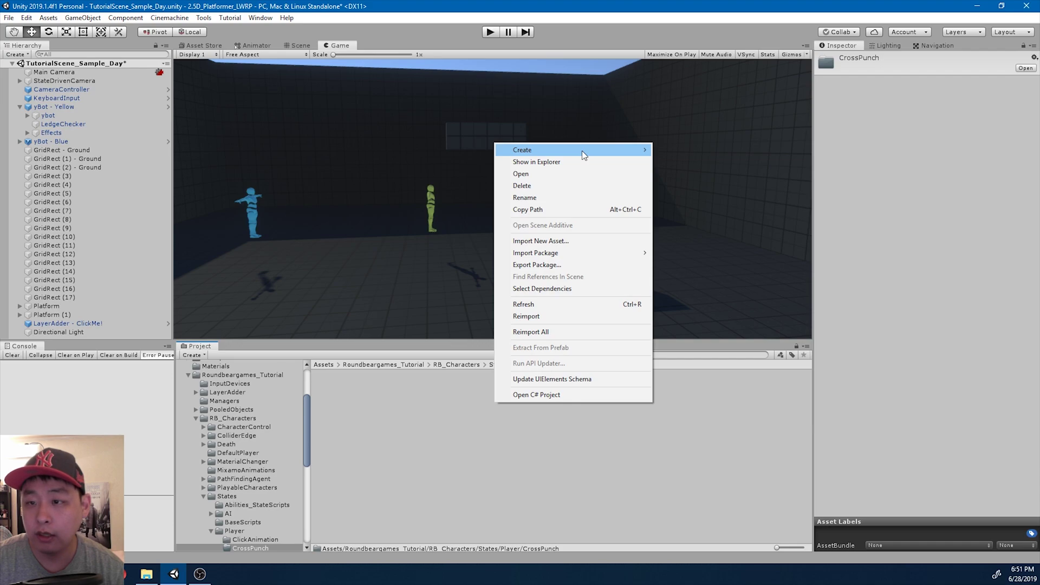
mouse_move(582, 150)
mouse_move(723, 86)
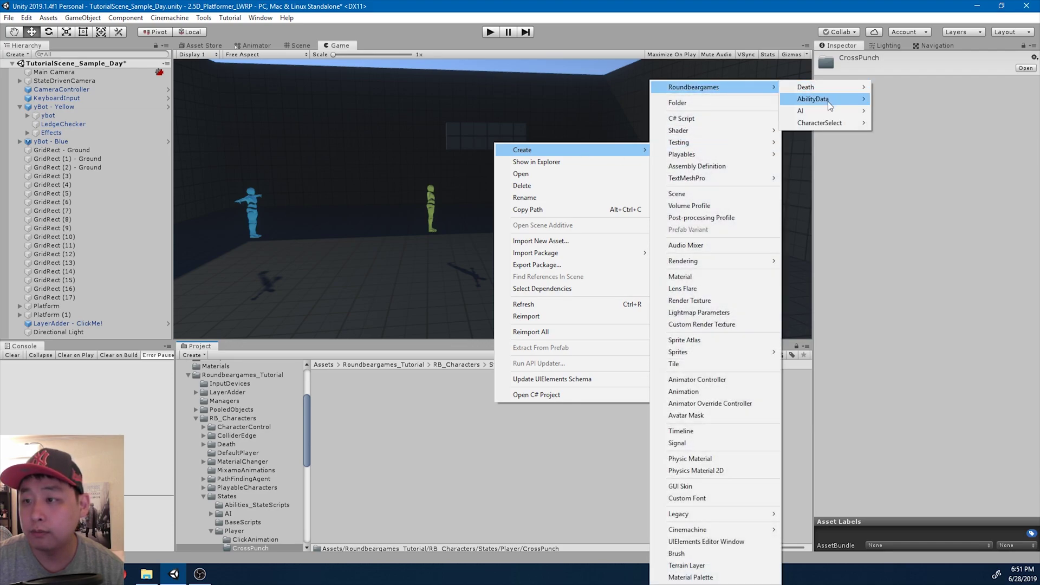
mouse_move(829, 101)
left_click(897, 98)
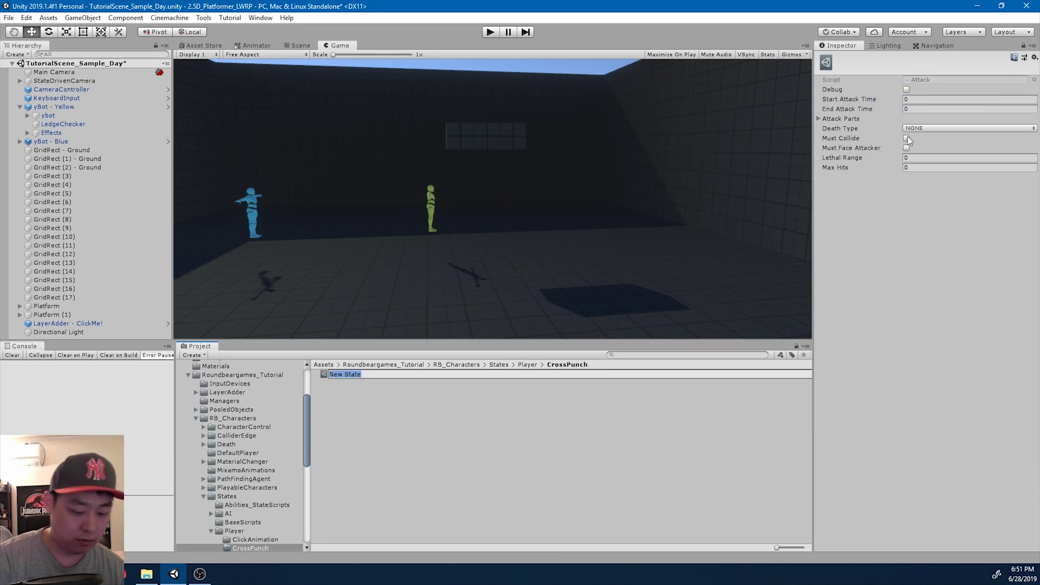
type("Player_Cros")
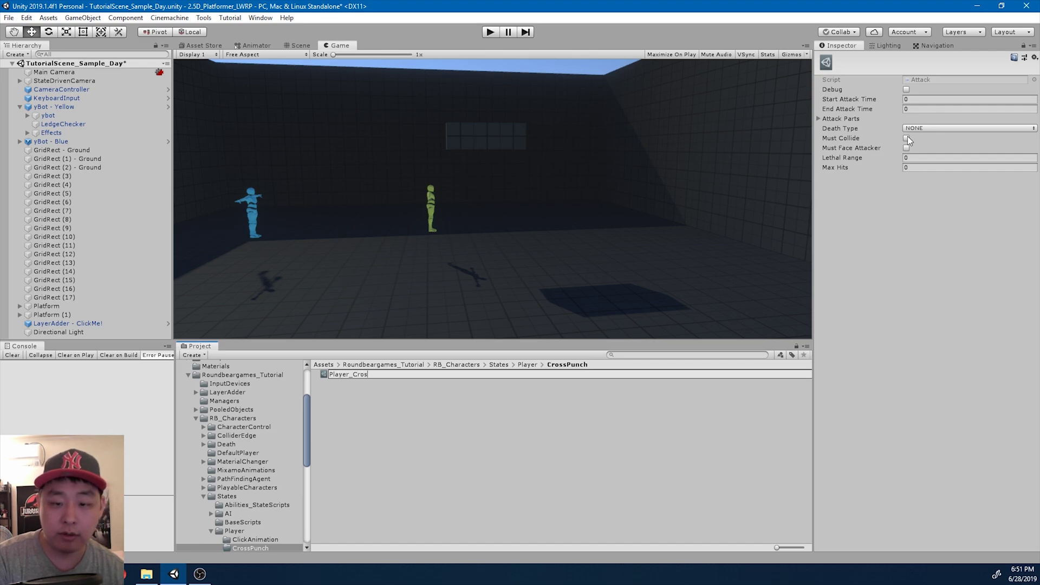
type("sPunch_Attac")
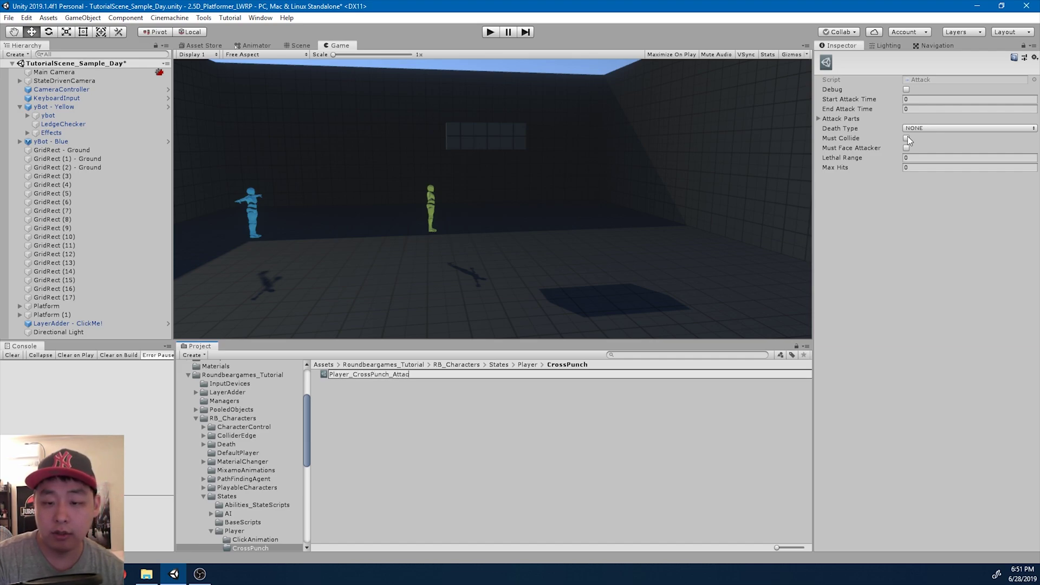
type("k")
key("Return")
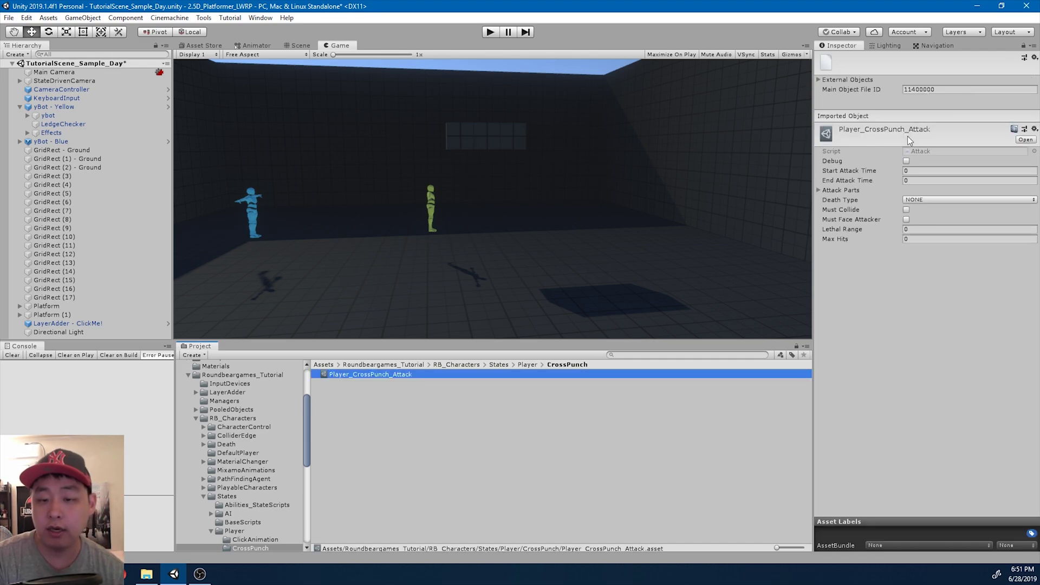
Step: Give the cross punch attack data one attack part and set it to RIGHT_HAND
left_click(820, 190)
left_click(921, 200)
type("1")
key("Return")
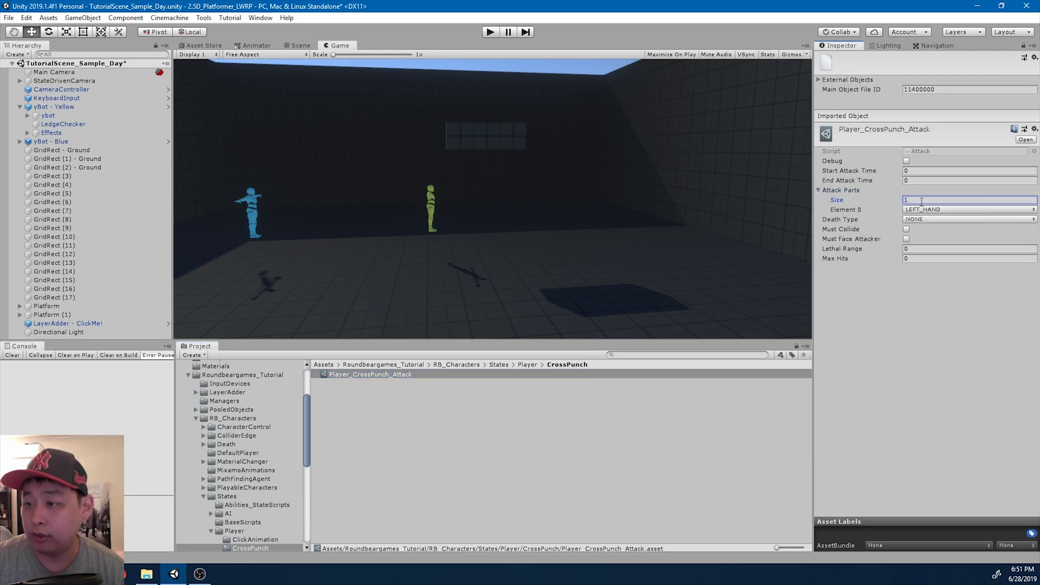
left_click(928, 210)
left_click(923, 232)
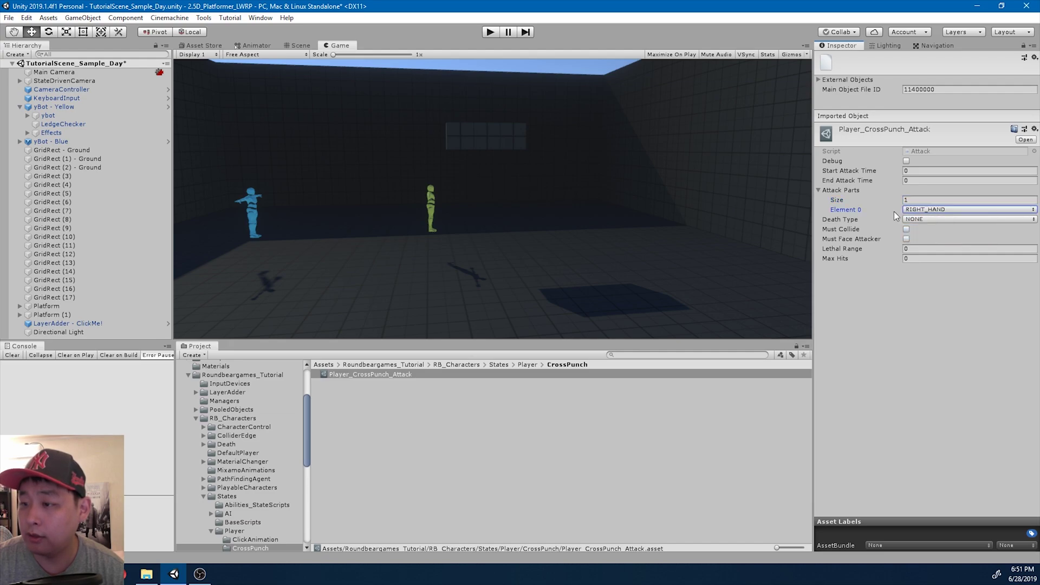
Step: Enable Must Collide and set Max Hits to 1 in the Player_CrossPunch_Attack data
left_click(927, 220)
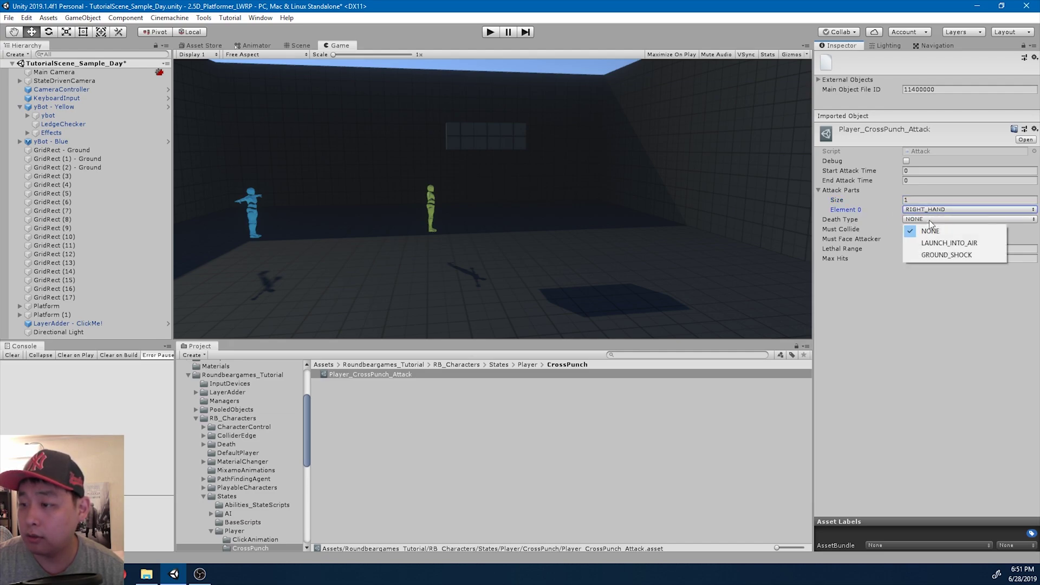
left_click(927, 220)
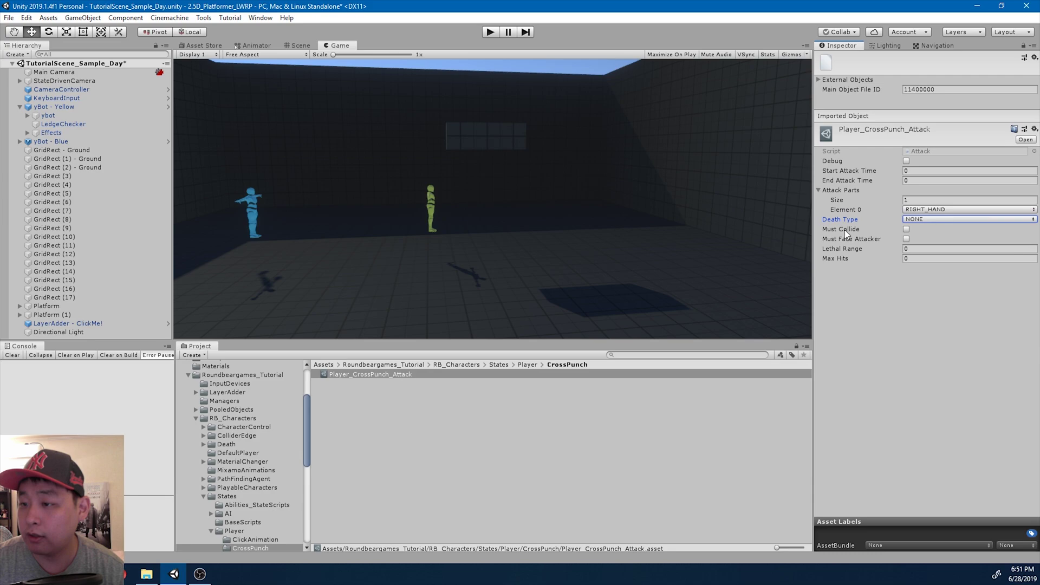
left_click(908, 229)
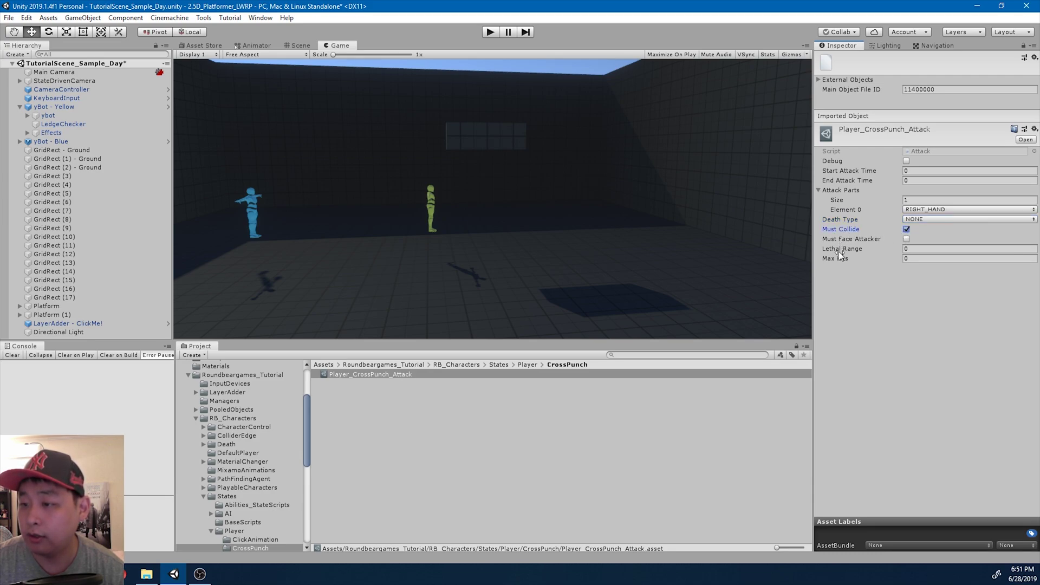
left_click(915, 259)
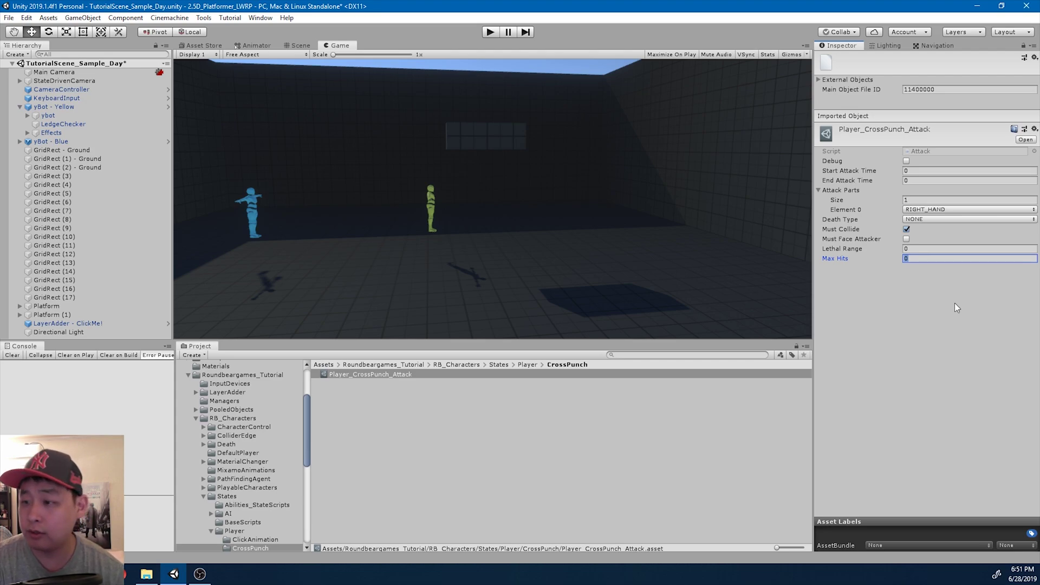
type("1")
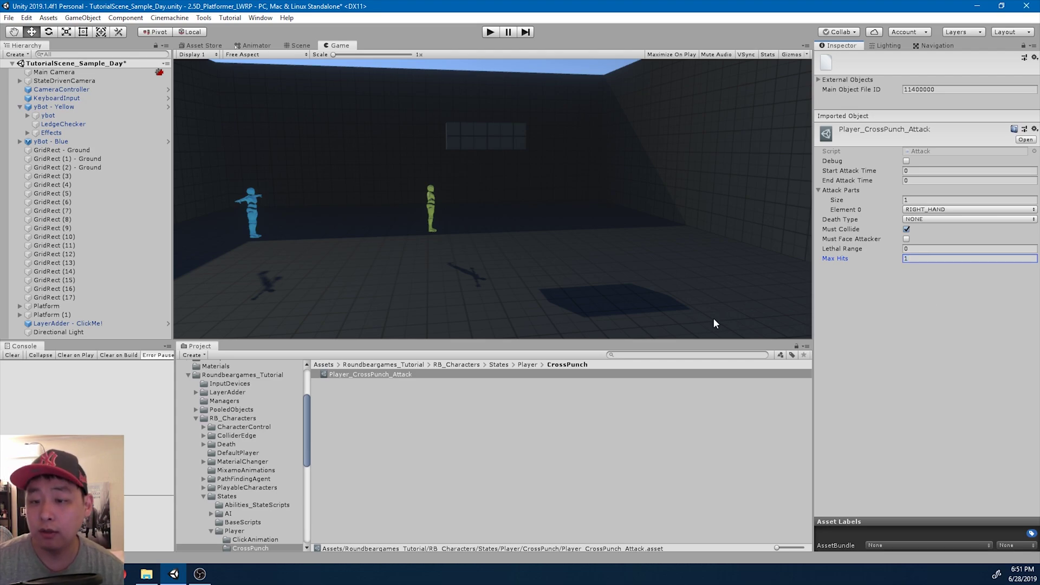
Step: Enable Debug on the cross punch attack data and set its attack time from 0.3 to 0.6
left_click(907, 162)
left_click(926, 172)
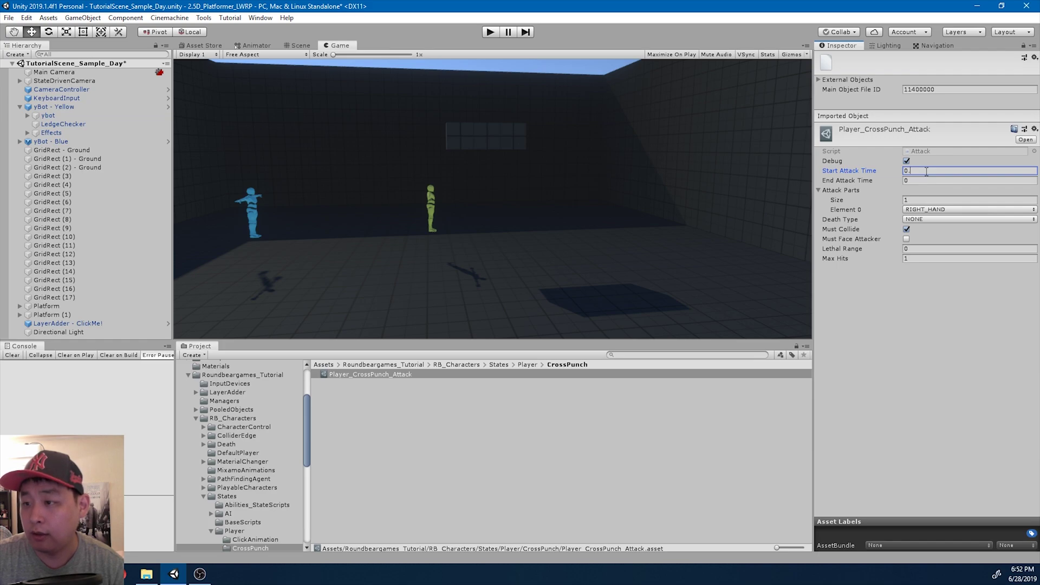
left_click(916, 181)
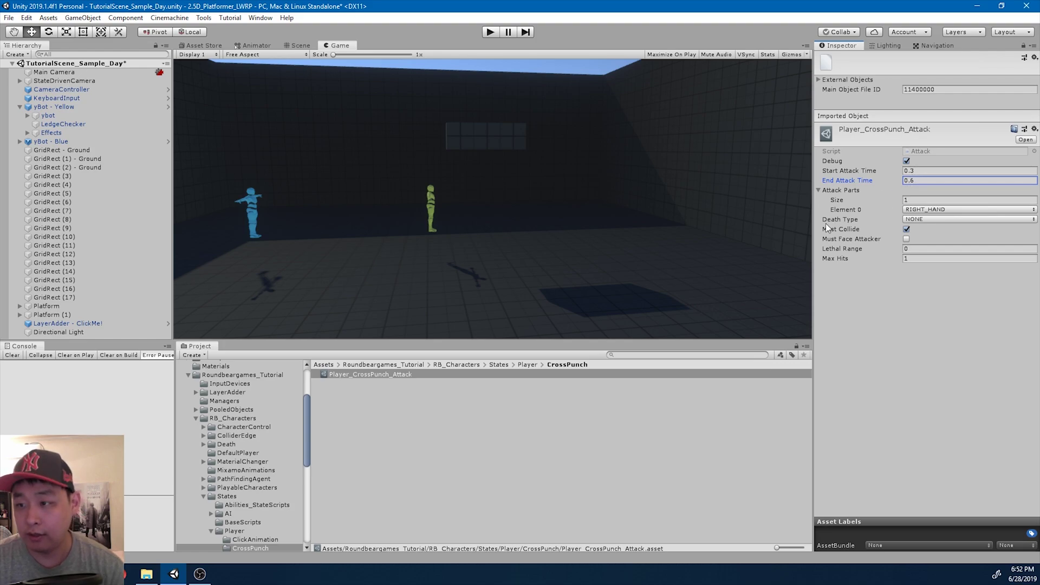
Step: Search the project assets for "attack" and open the Attack script in Visual Studio
left_click(638, 355)
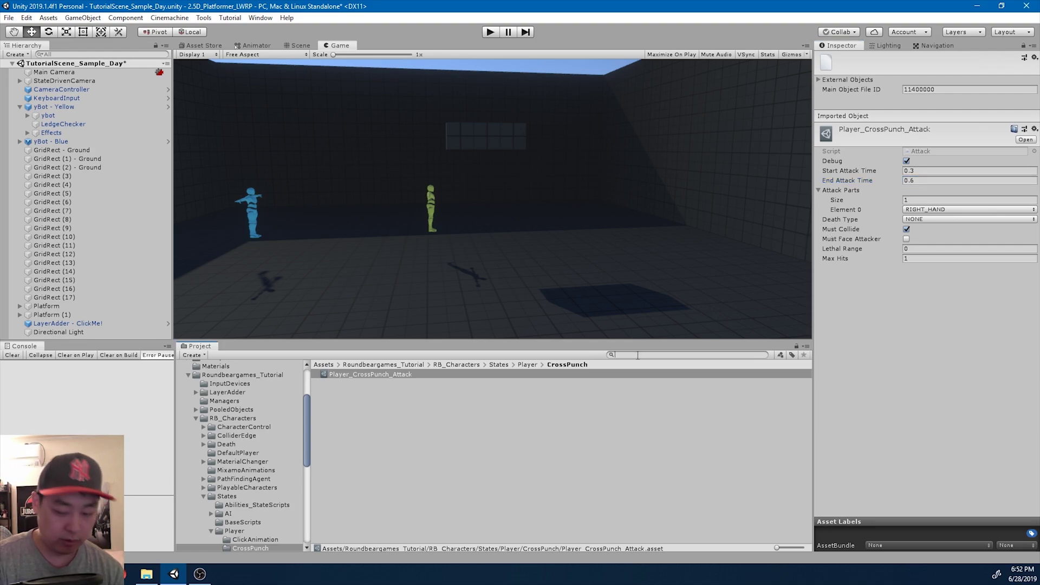
type("attatck")
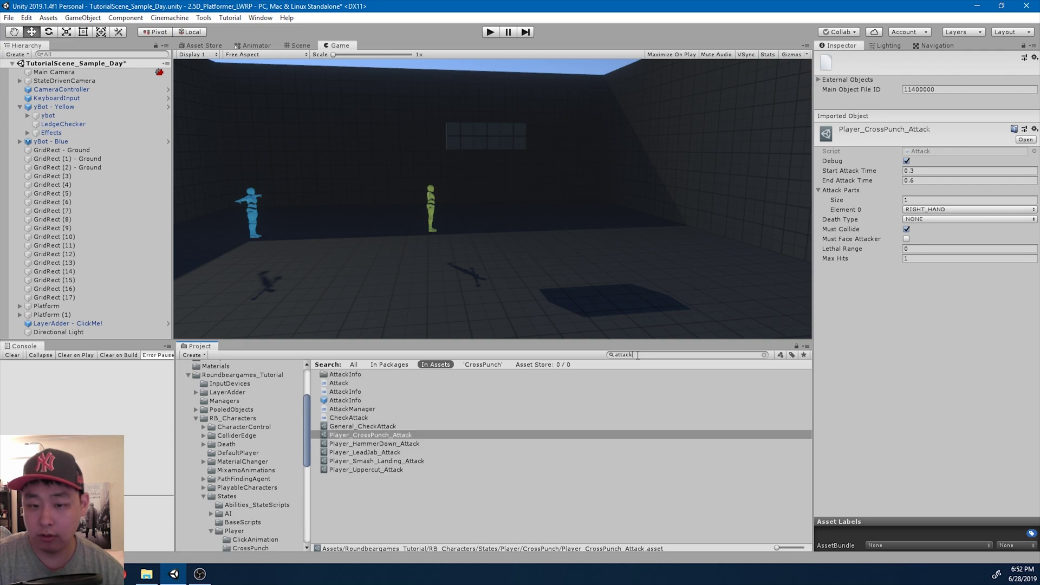
key("Down")
key("Up")
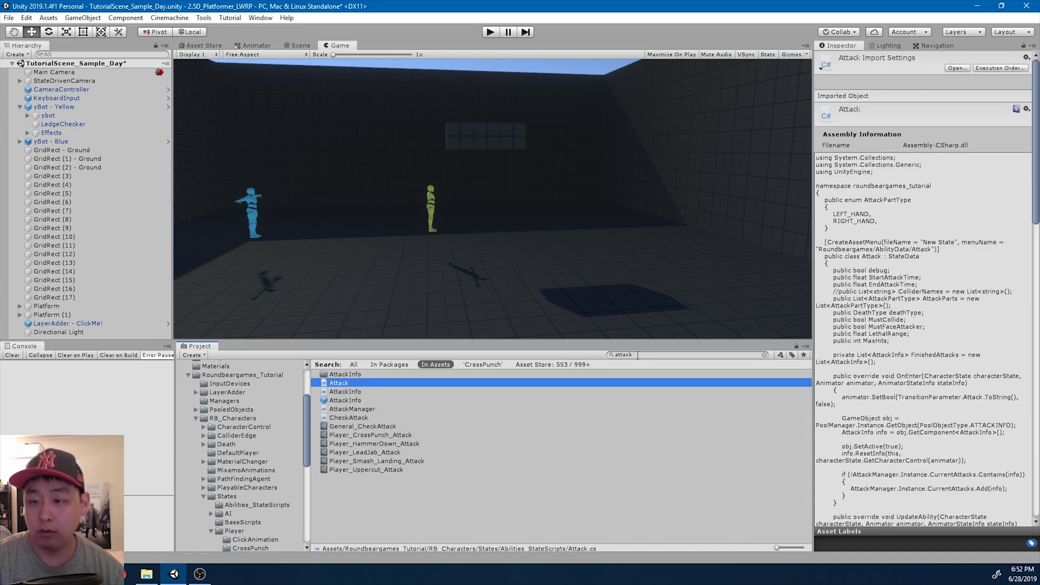
key("Return")
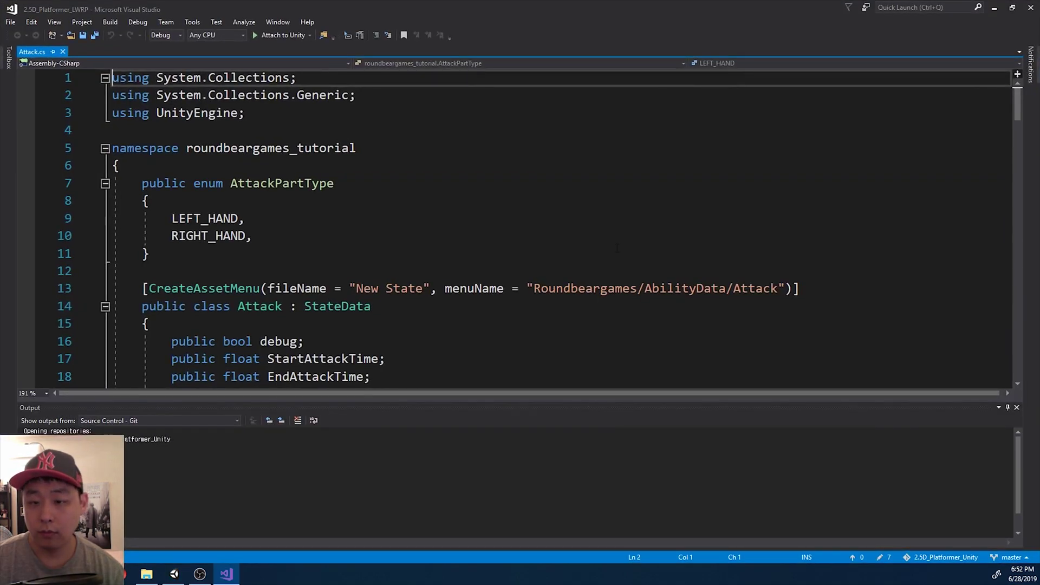
Step: Set a breakpoint on the "registered" Debug.Log line in RegisterAttack and attach the debugger to Unity
scroll(618, 249, "down", 3)
scroll(617, 249, "down", 9)
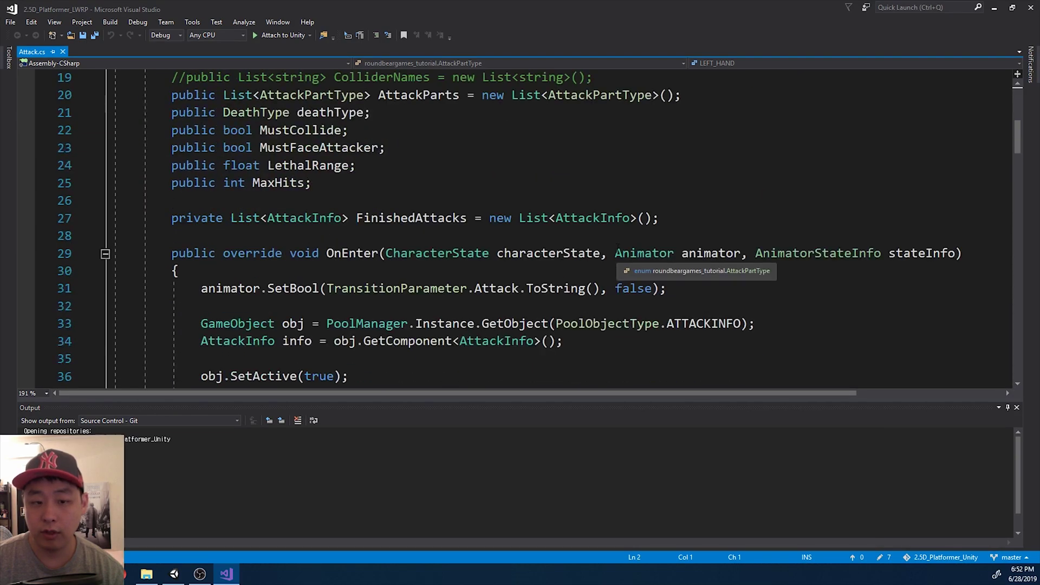
scroll(617, 248, "down", 6)
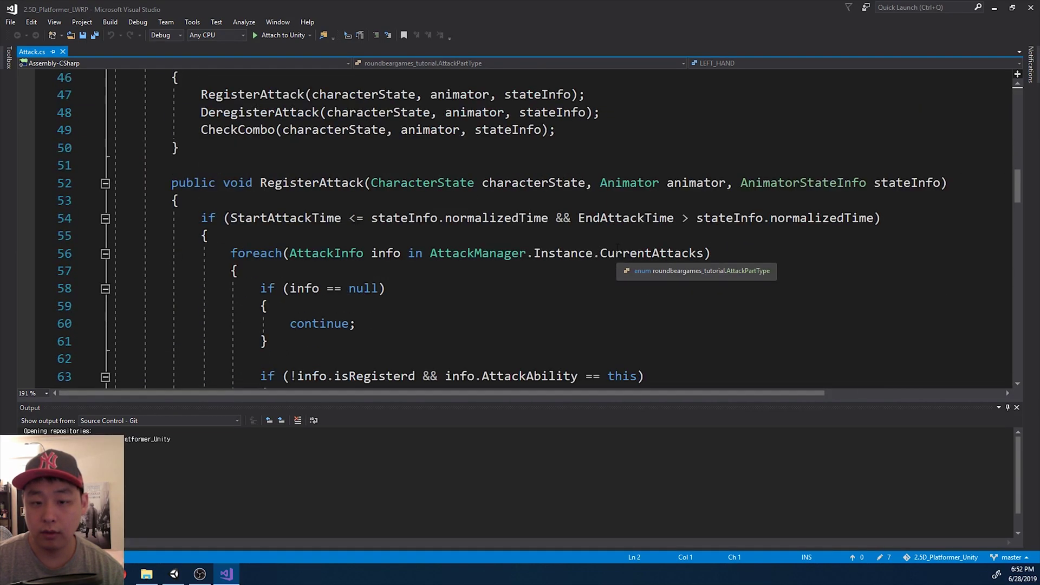
left_click(535, 288)
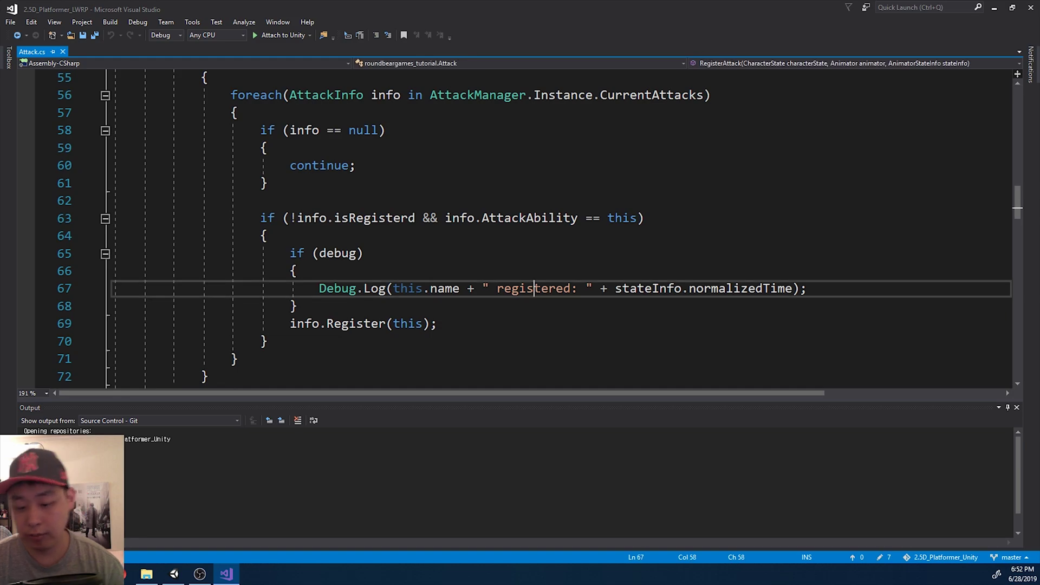
left_click(26, 289)
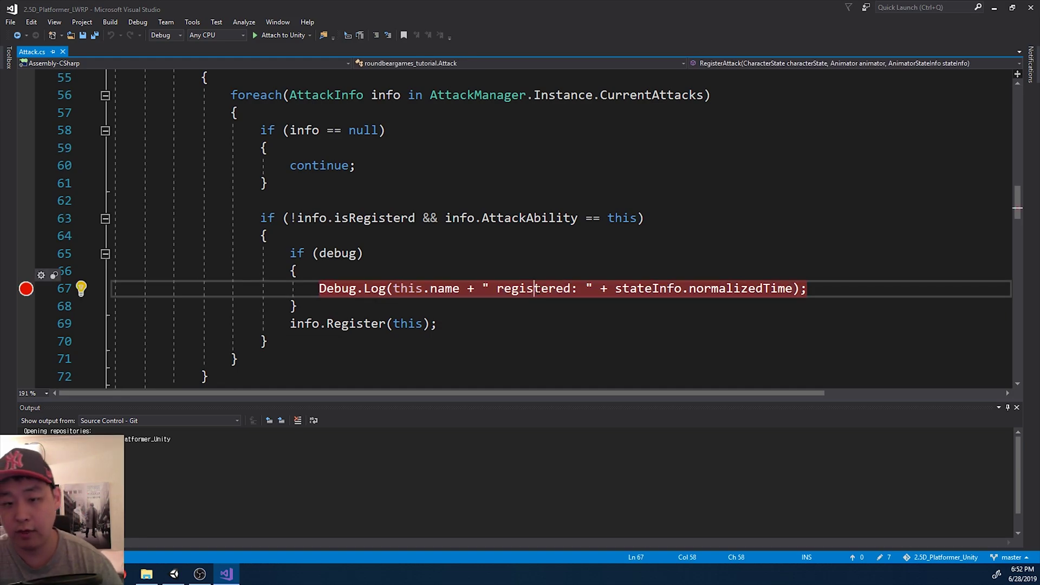
left_click(289, 35)
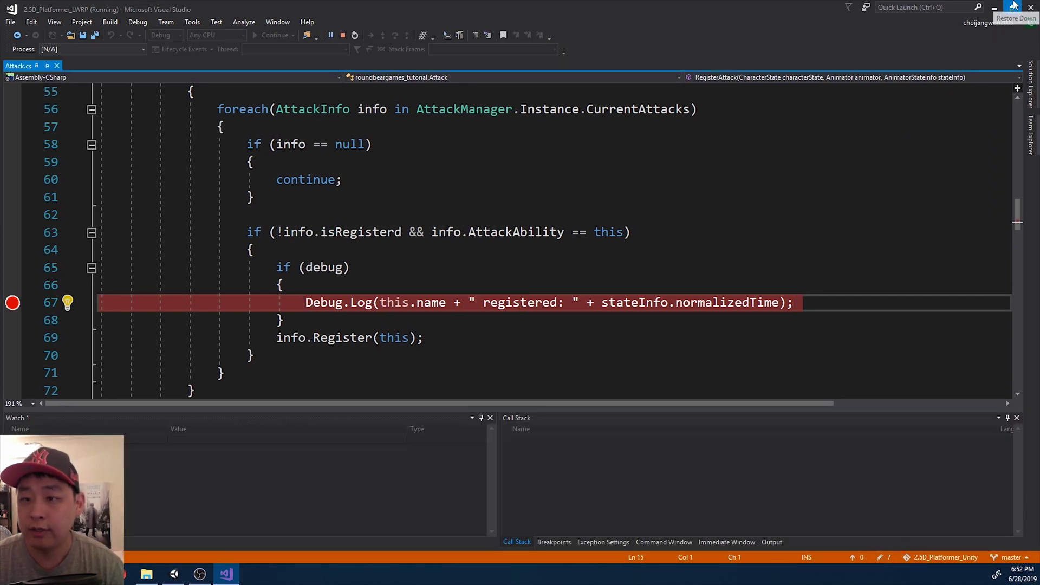
Step: Shrink the Visual Studio window and move it clear of the Game view, switch to Unity and start play mode
left_click(1012, 8)
left_click_drag(509, 209, 736, 263)
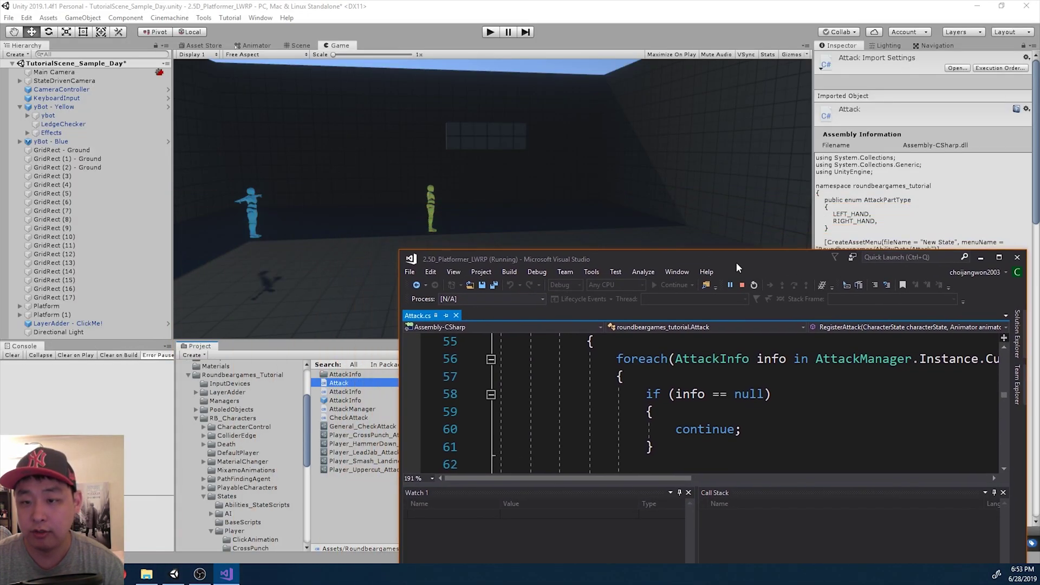
left_click(560, 5)
left_click(491, 32)
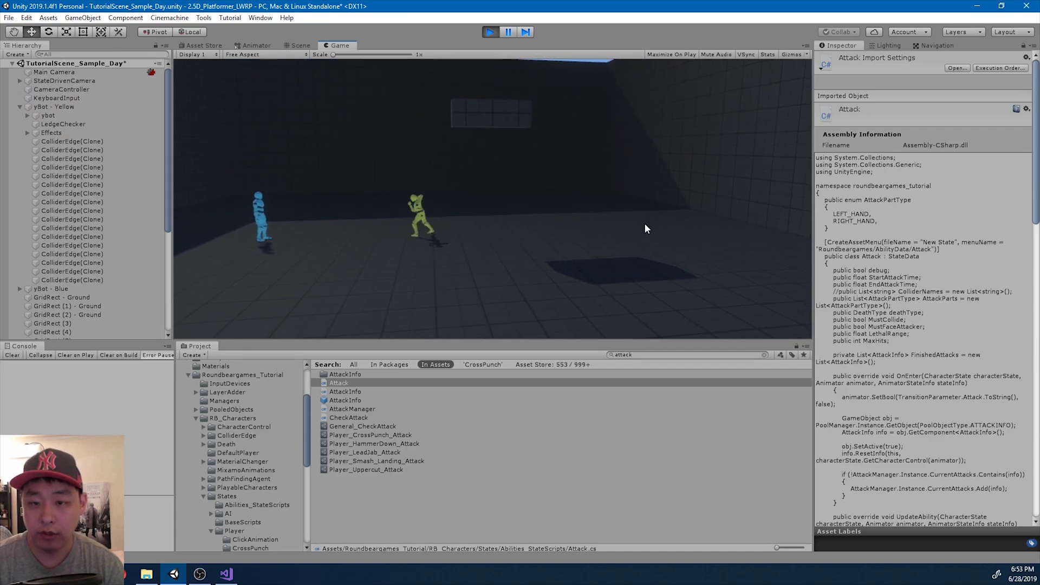
Step: Bring up Visual Studio to examine the RegisterAttack code around the breakpoint, and return to the running game in Unity
left_click(226, 574)
scroll(992, 472, "down", 3)
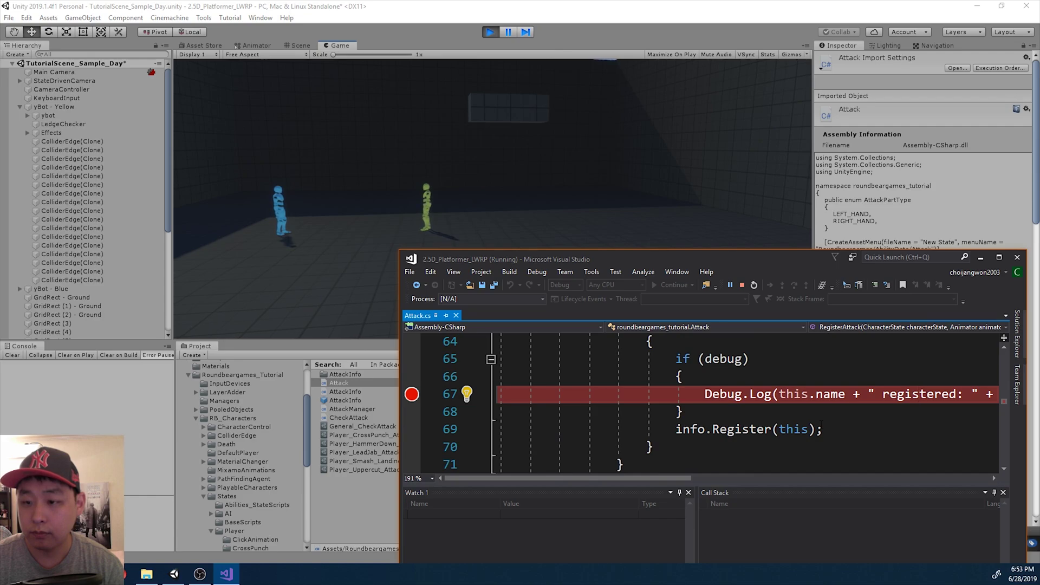
scroll(849, 404, "up", 4)
scroll(851, 401, "up", 1)
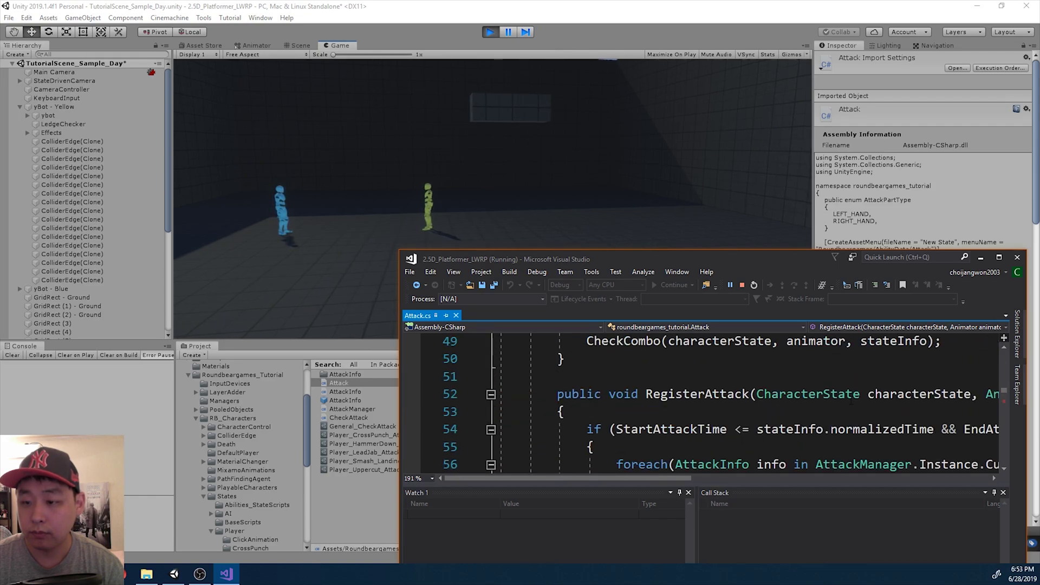
scroll(851, 401, "down", 7)
left_click(618, 186)
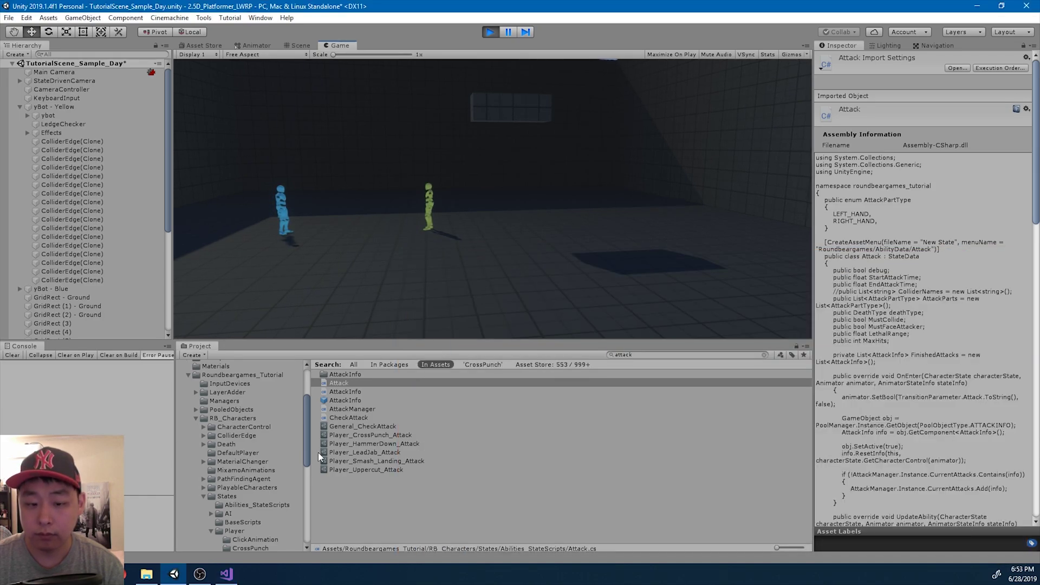
Step: Check the values of Player_CrossPunch_Attack in the CrossPunch folder and the ability data list of ybot's CrossPunch animator state
scroll(273, 515, "down", 3)
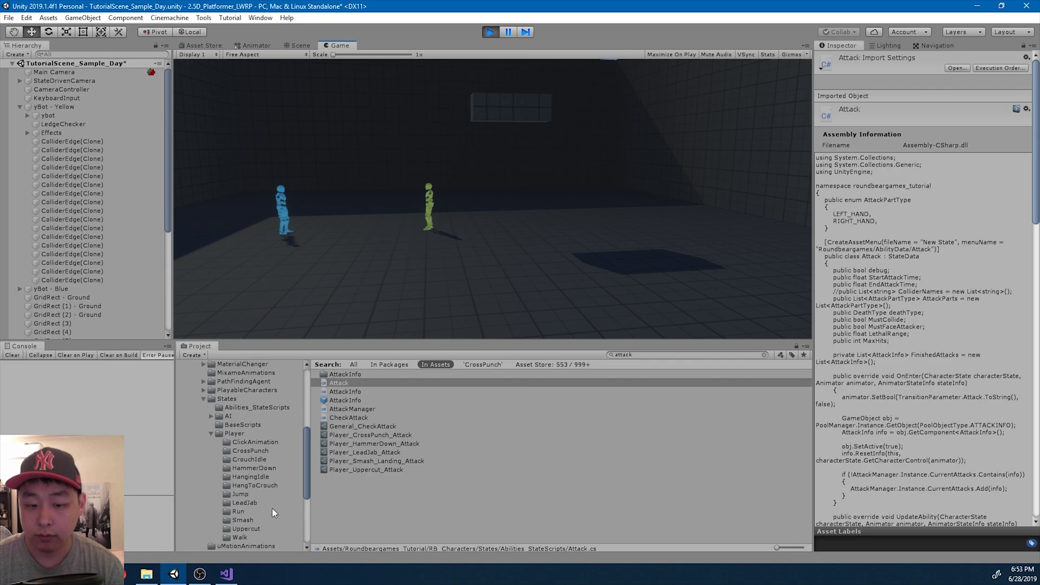
left_click(253, 452)
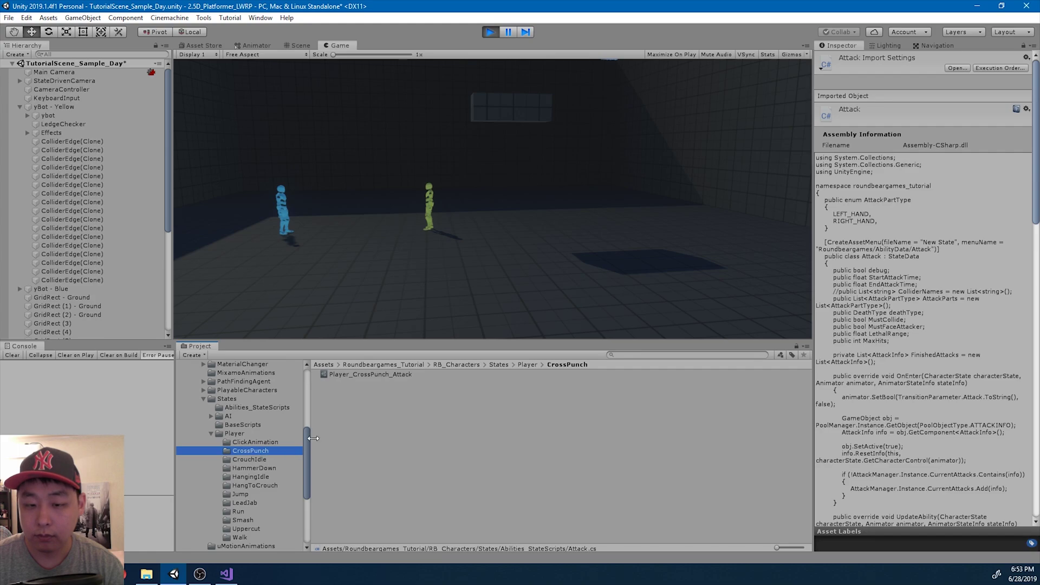
left_click(374, 374)
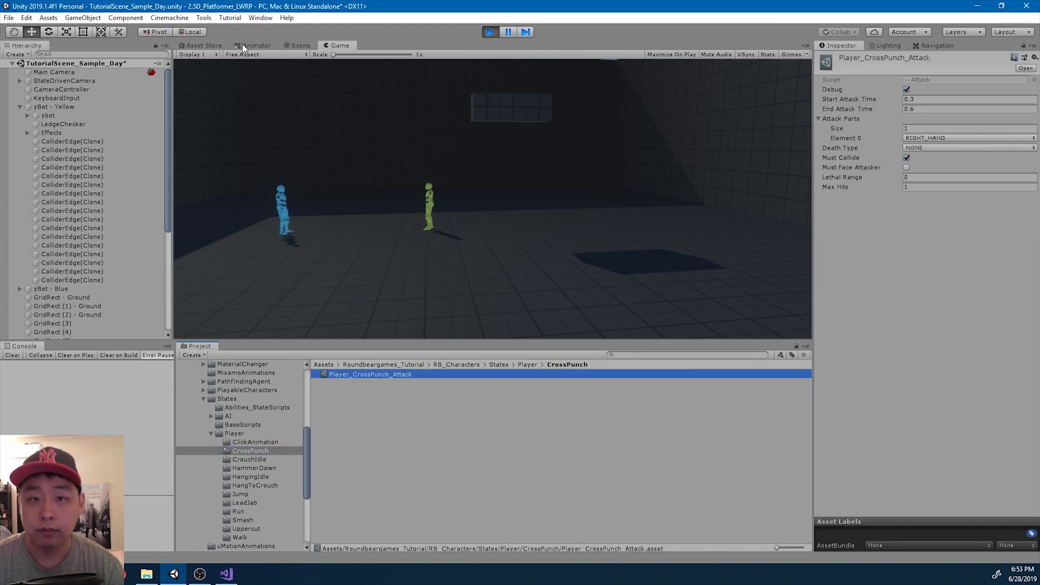
left_click(74, 117)
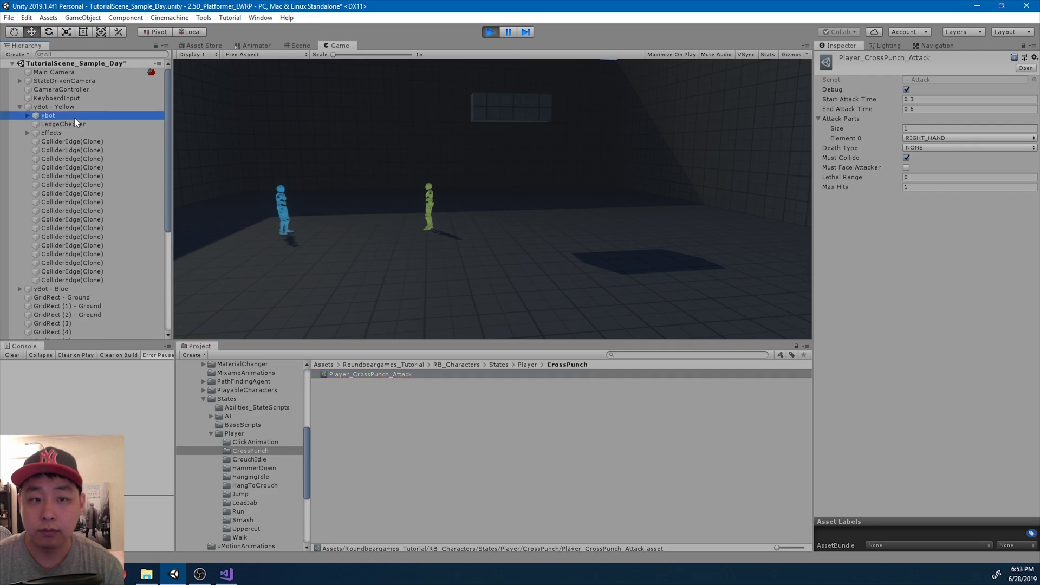
left_click(252, 46)
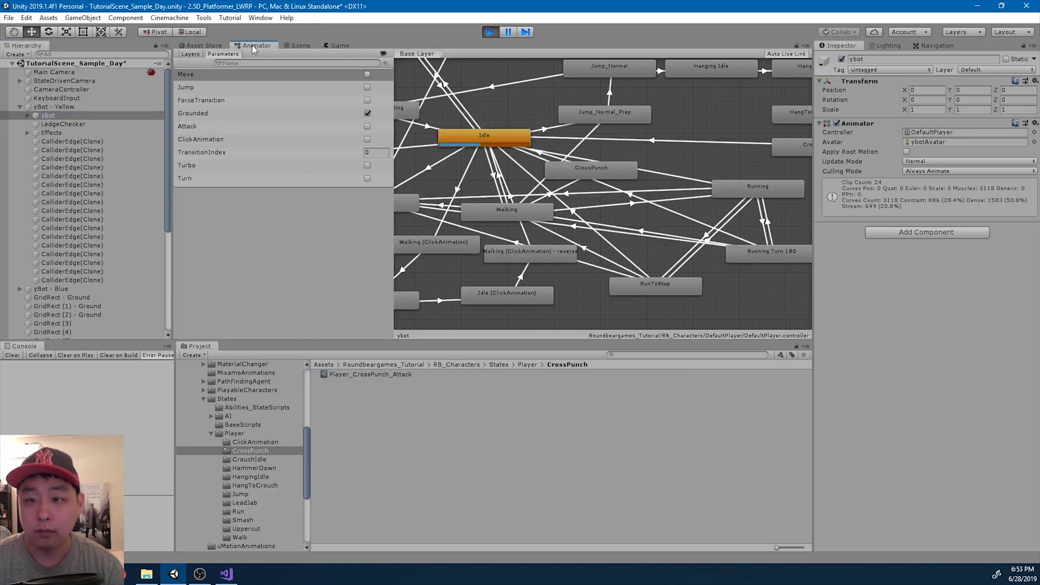
left_click(585, 169)
Step: Stop play mode and assign Player_CrossPunch_Attack as the only entry in the CrossPunch state's List Ability Data, with size 1
left_click(490, 32)
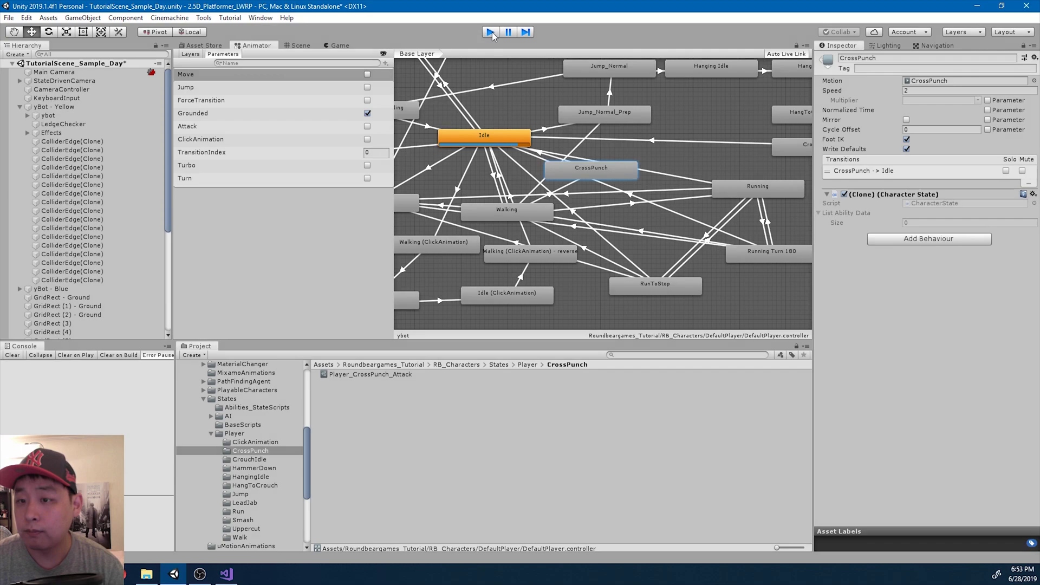
left_click(84, 114)
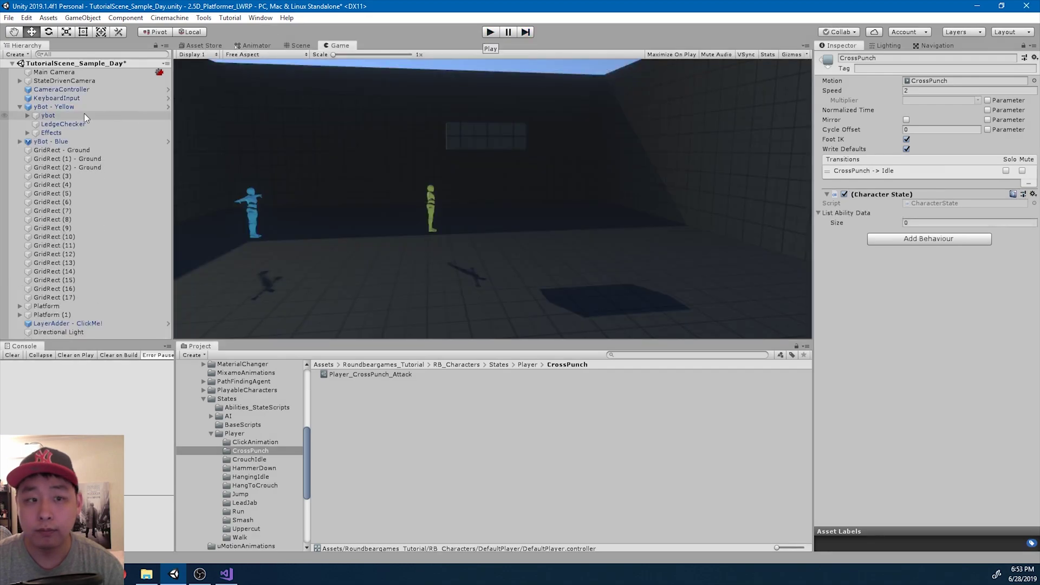
left_click(255, 46)
left_click(603, 166)
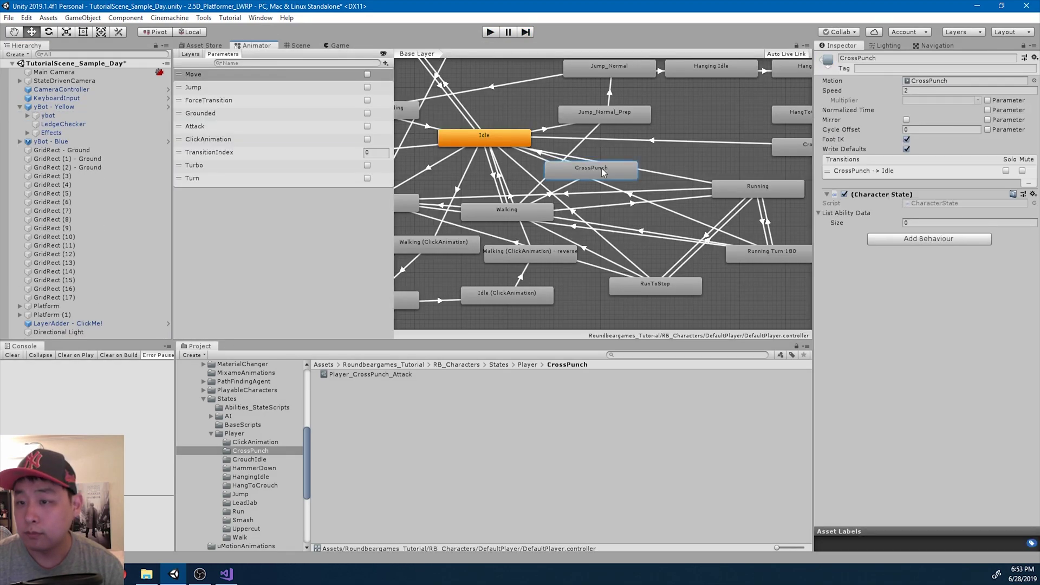
left_click(920, 224)
type("1")
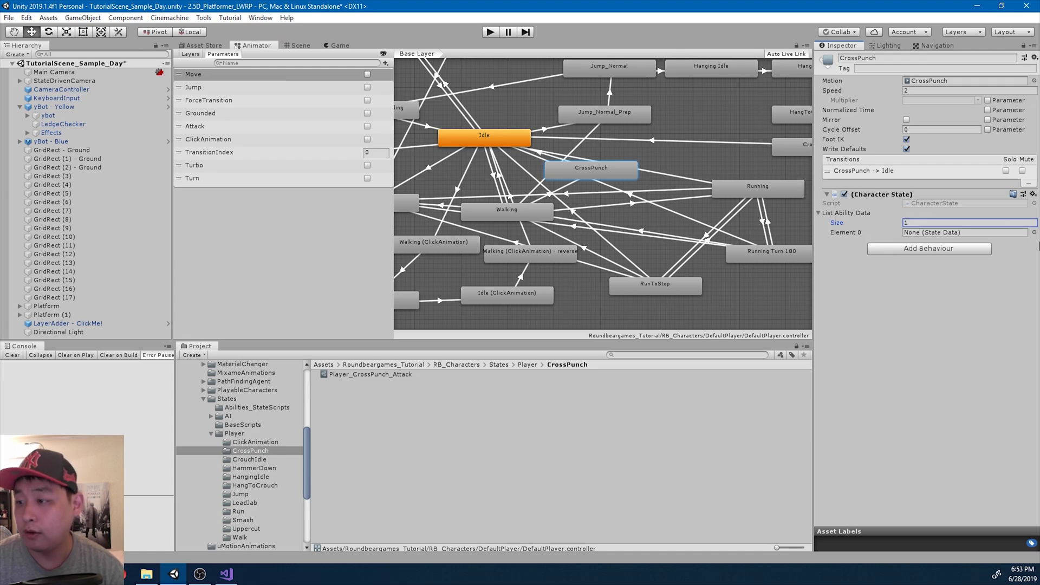
left_click(1034, 233)
type("cross")
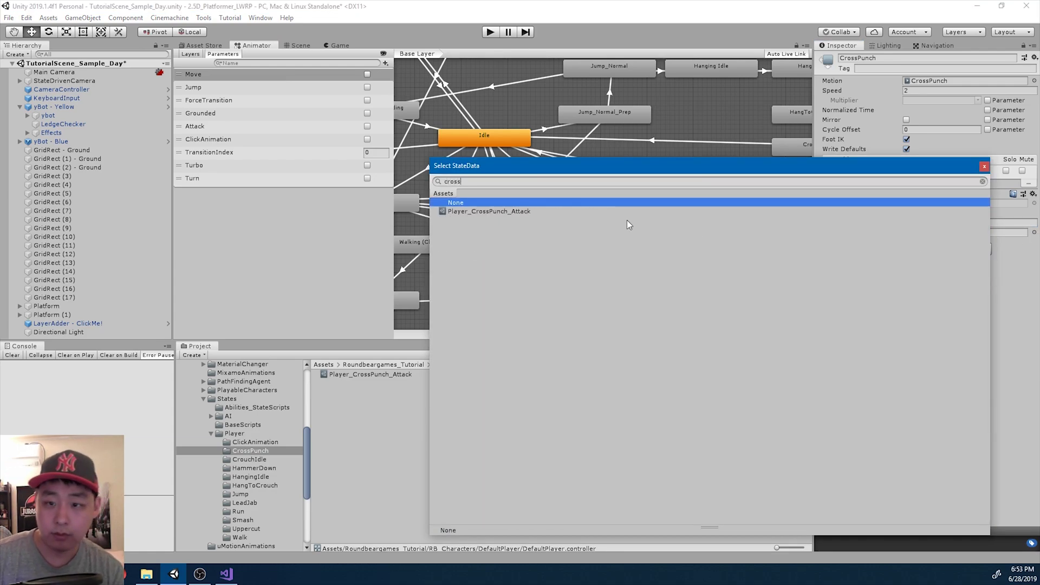
key("Down")
key("Return")
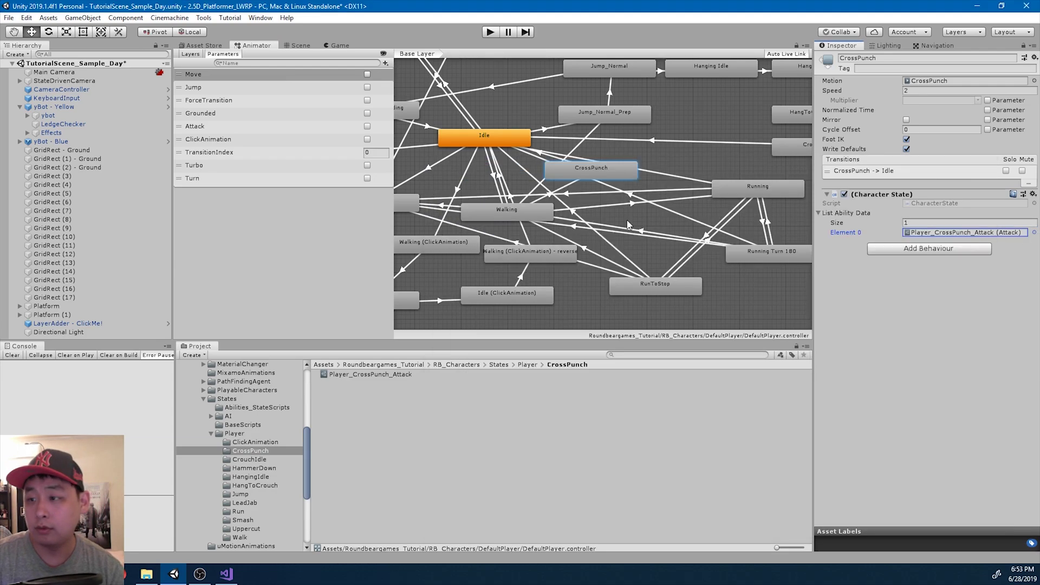
Step: Bring up the Attack script in Visual Studio to check the attached debugger, and start play mode in Unity
left_click(227, 574)
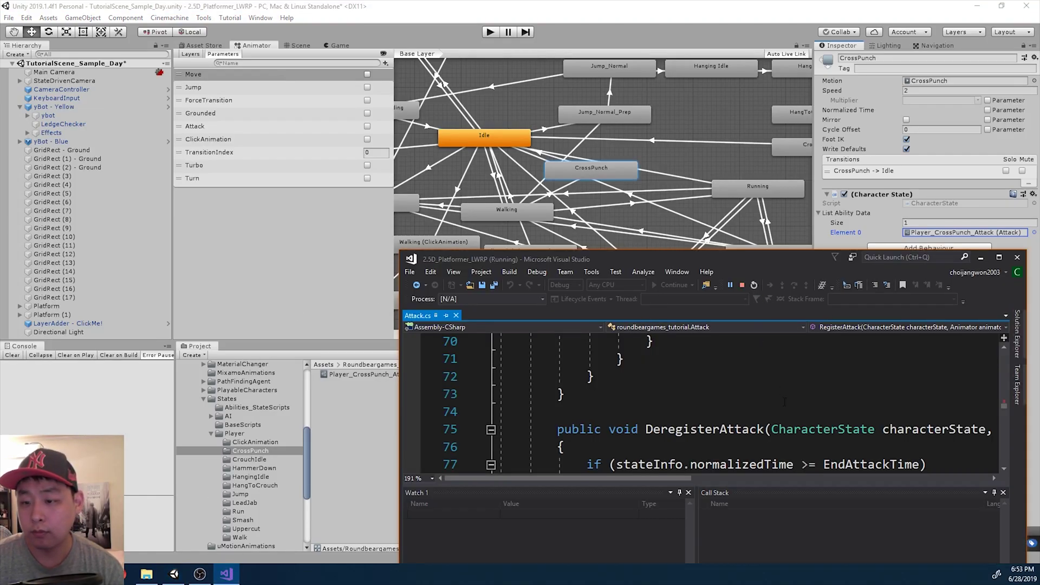
left_click(336, 294)
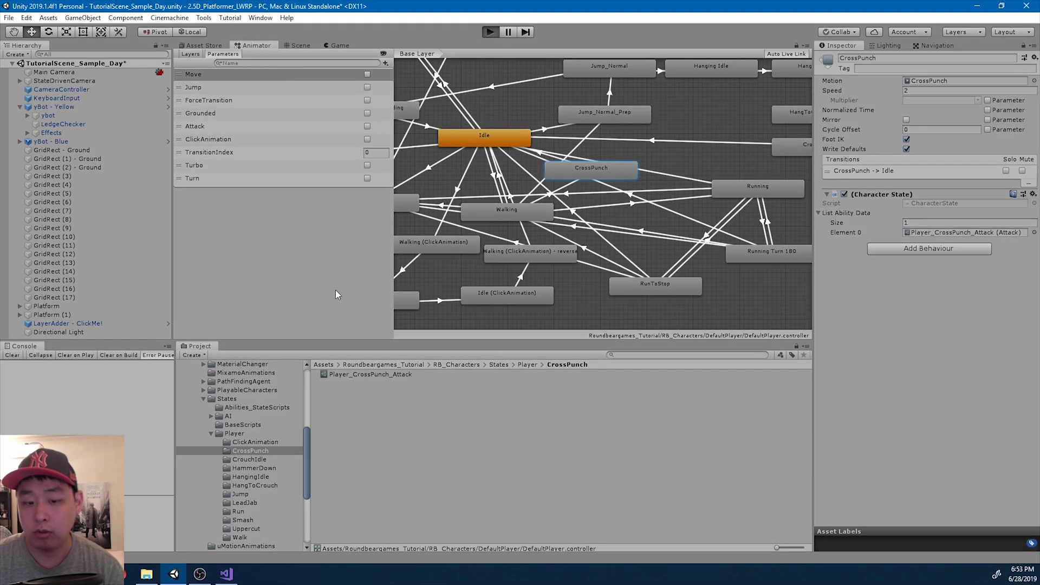
left_click(227, 574)
scroll(707, 405, "down", 1)
key("alt+Tab")
key("ctrl+p")
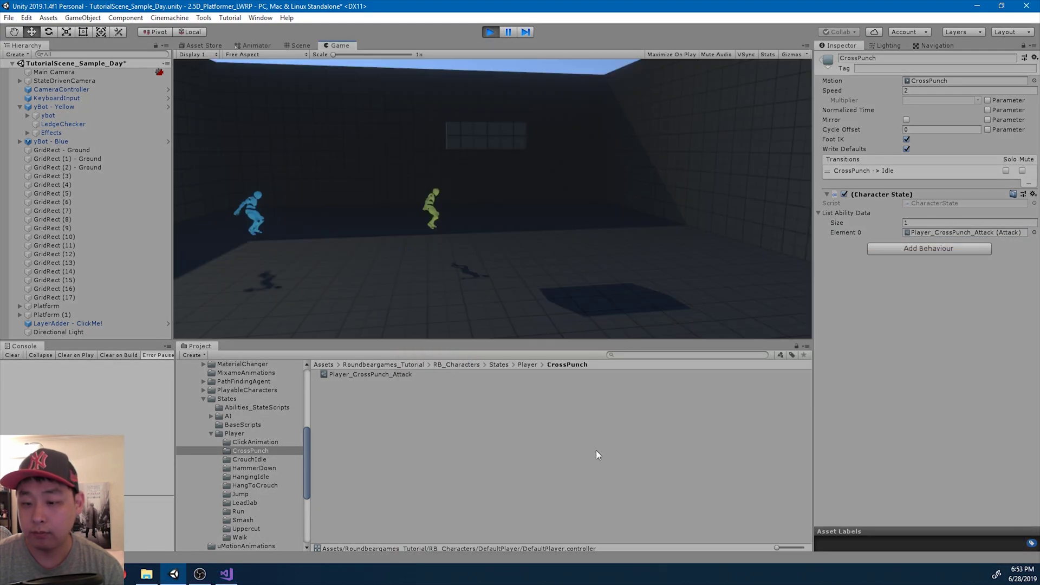
Step: Show the "registered" breakpoint in Visual Studio beside the Game view, trigger the cross punch to examine its pose, and resume the game
key("alt+Tab")
scroll(750, 399, "up", 9)
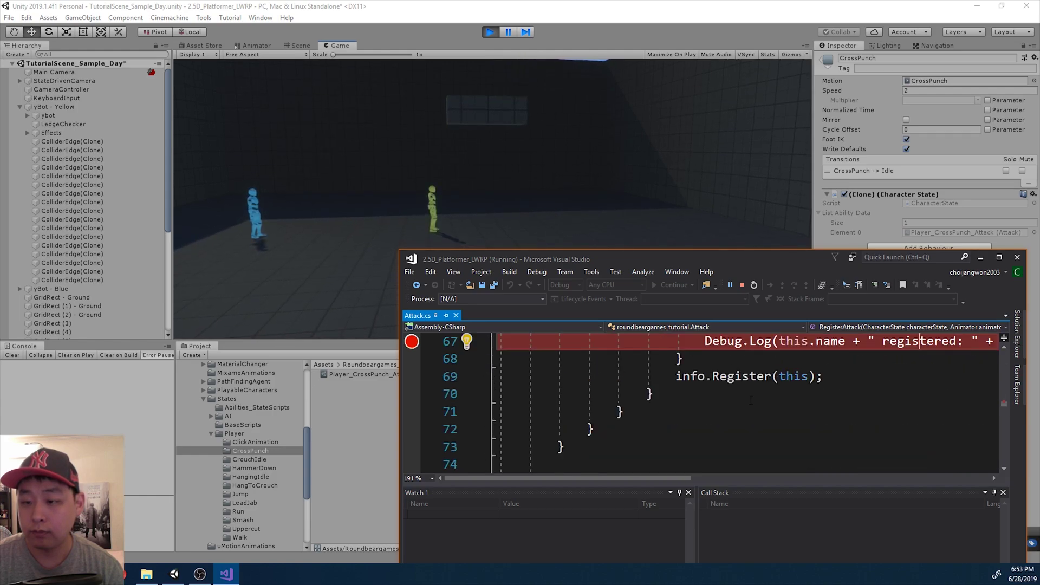
scroll(750, 400, "up", 2)
left_click(652, 166)
key("Return")
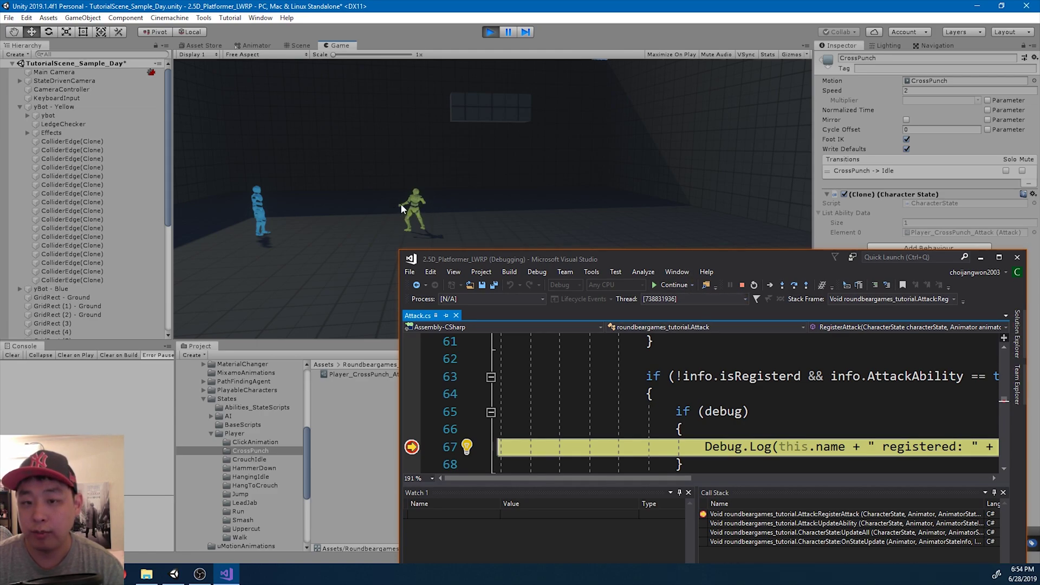
left_click(672, 285)
key("alt+Tab")
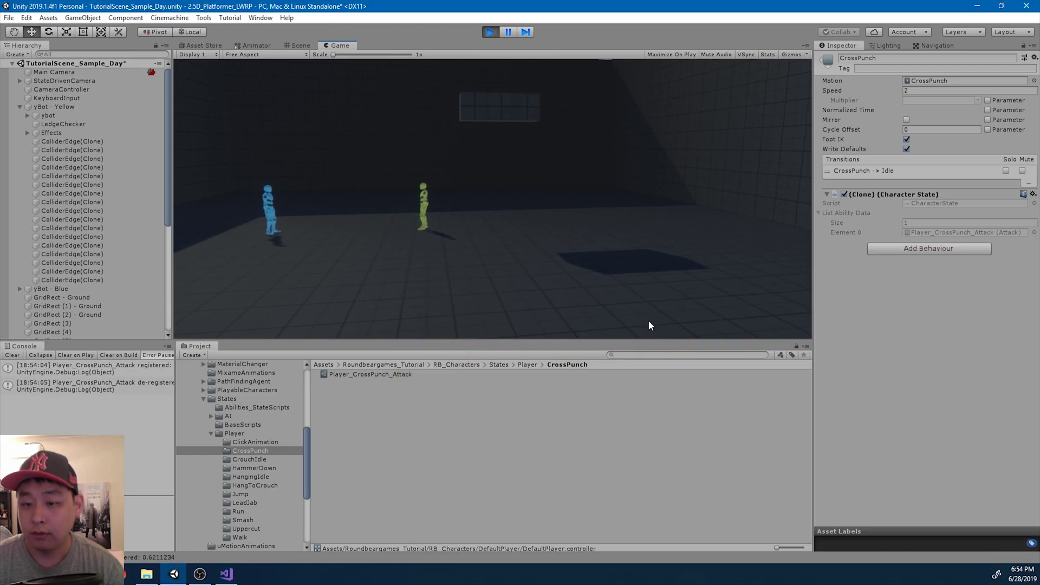
Step: Set the Start Attack Time of Player_CrossPunch_Attack to 0.5 and trigger the cross punch again beside the Visual Studio window
left_click(362, 373)
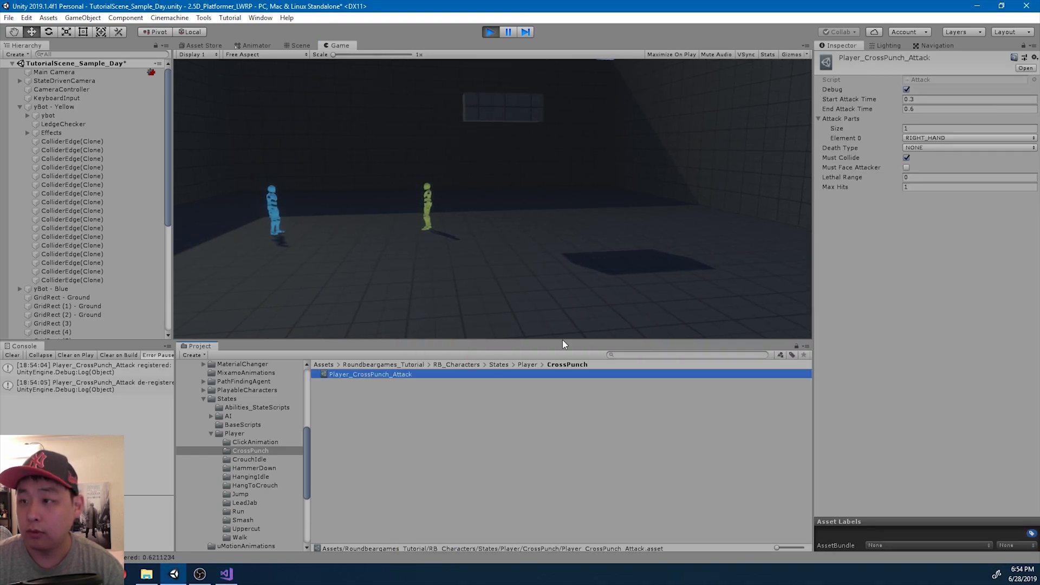
left_click(923, 99)
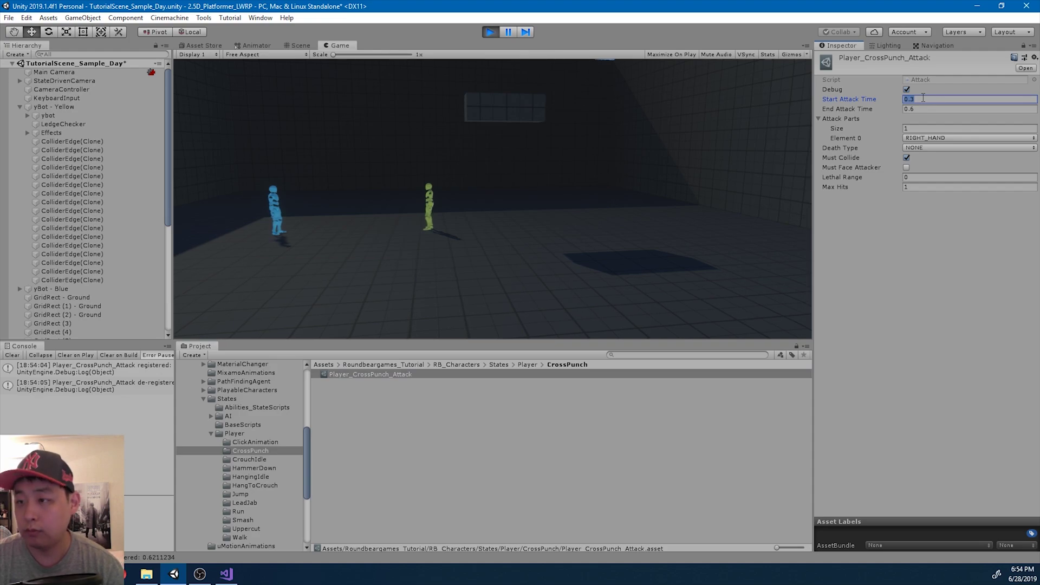
left_click(226, 574)
left_click(573, 142)
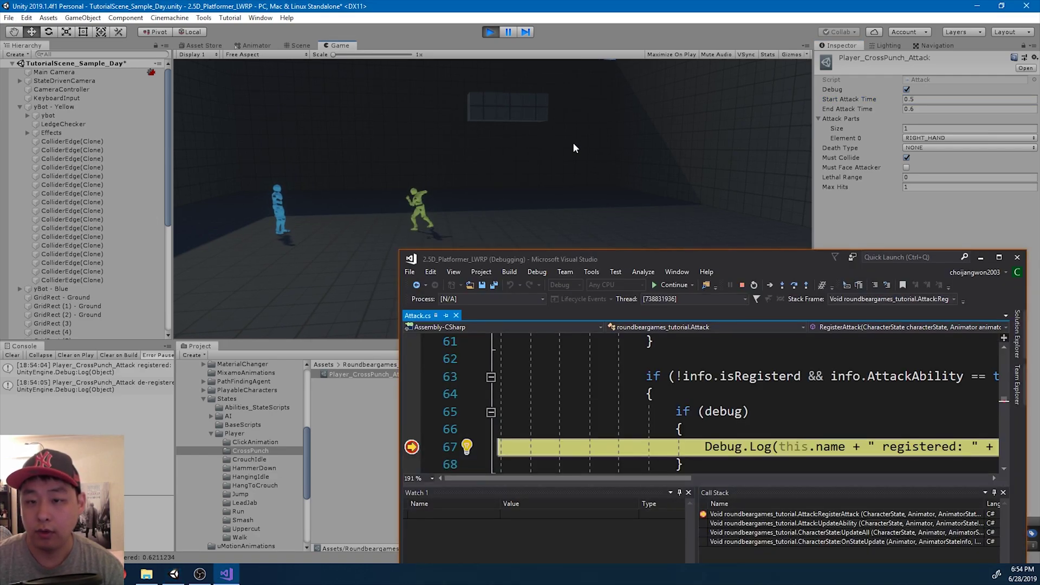
Step: Set a breakpoint on the "de-registered" Debug.Log line in DeregisterAttack and continue execution to reach it
scroll(793, 423, "down", 1)
scroll(792, 422, "down", 9)
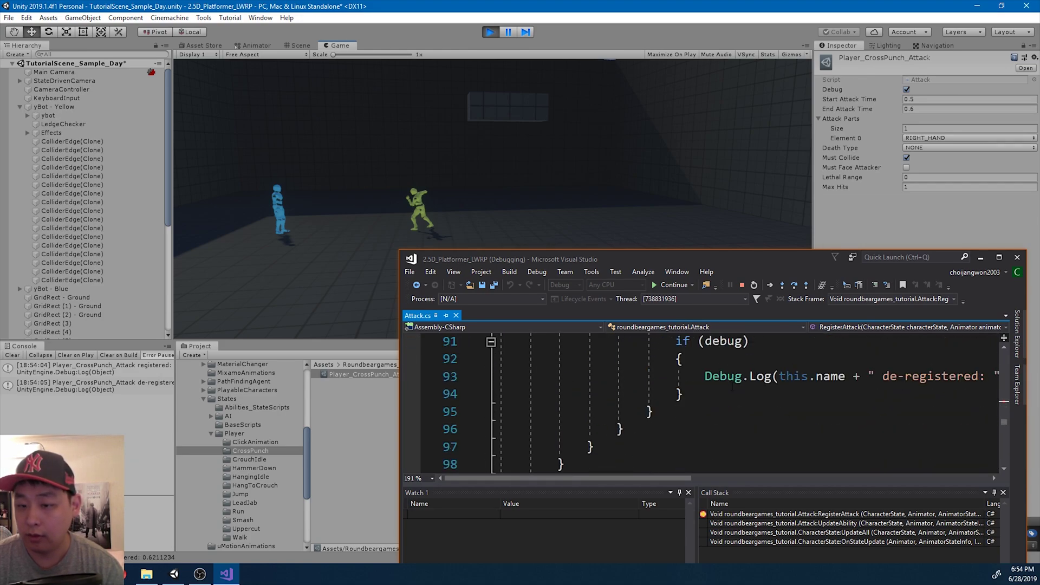
scroll(792, 422, "up", 6)
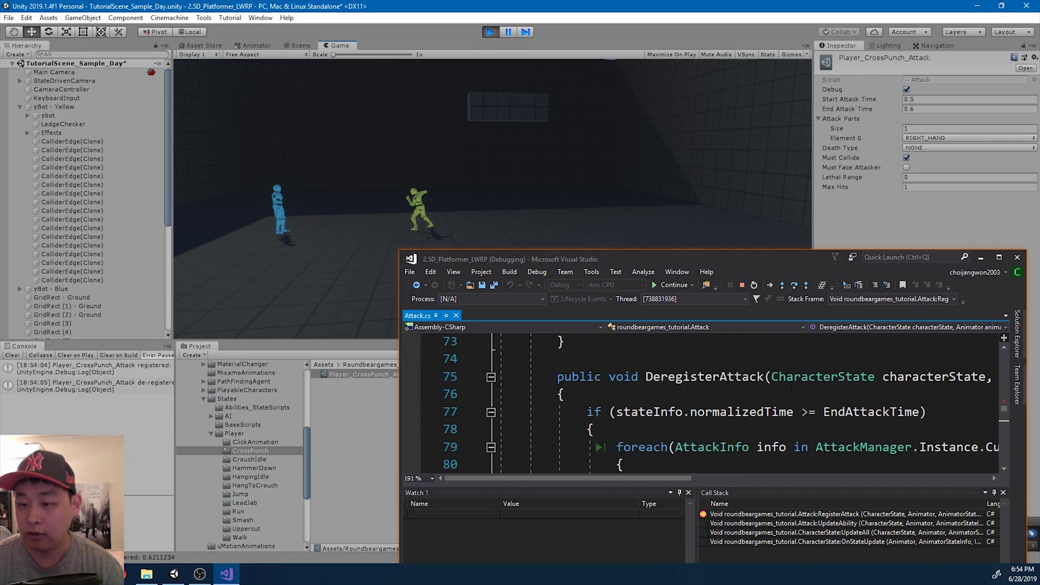
scroll(792, 422, "down", 4)
scroll(798, 408, "down", 2)
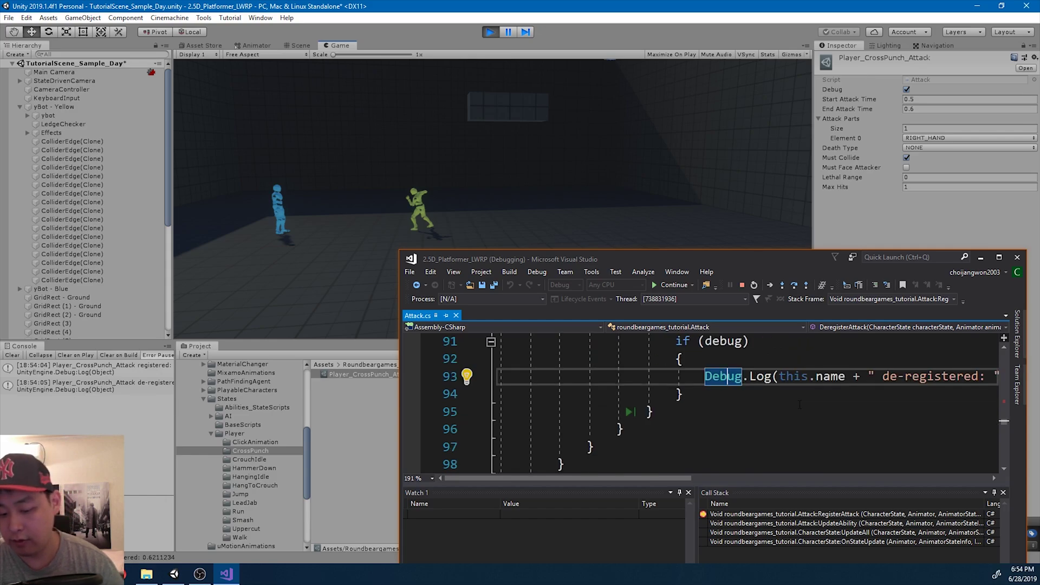
key("F9")
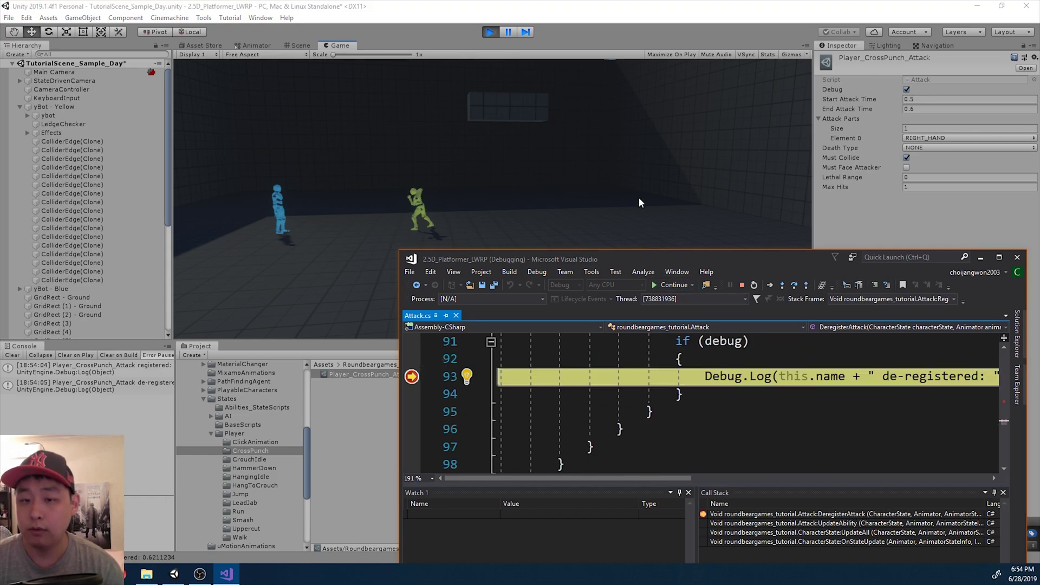
Step: Resume the game, set the attack's End Attack Time to 0.8 and trigger the cross punch to test it
left_click(670, 288)
left_click(928, 109)
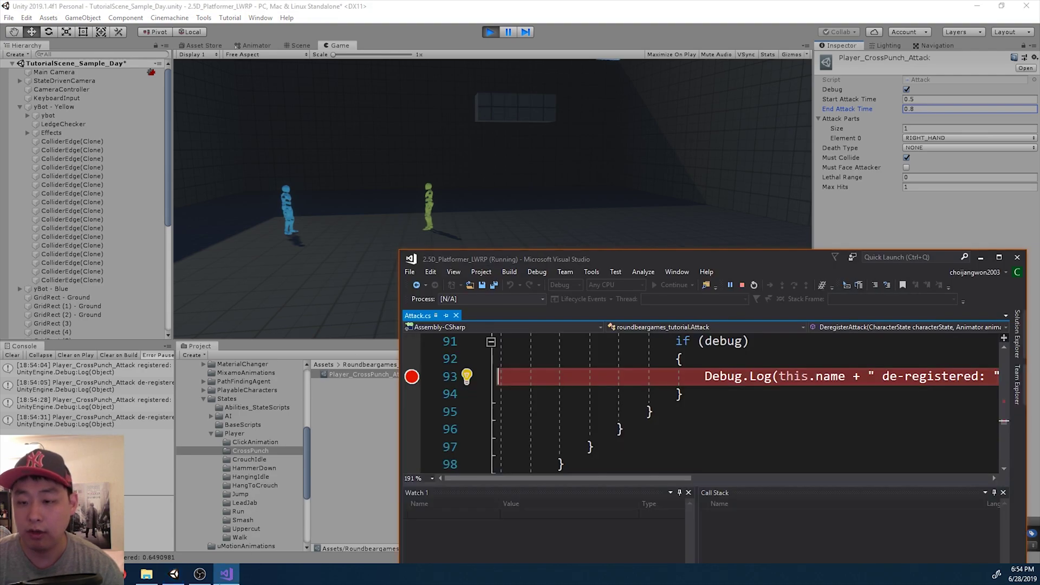
scroll(761, 394, "up", 5)
scroll(770, 394, "up", 4)
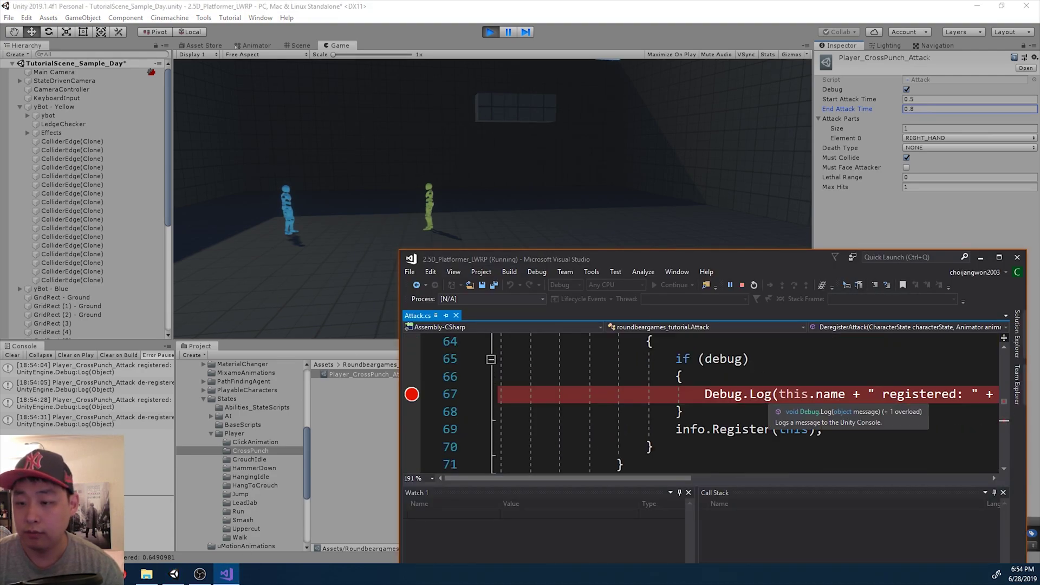
left_click(704, 188)
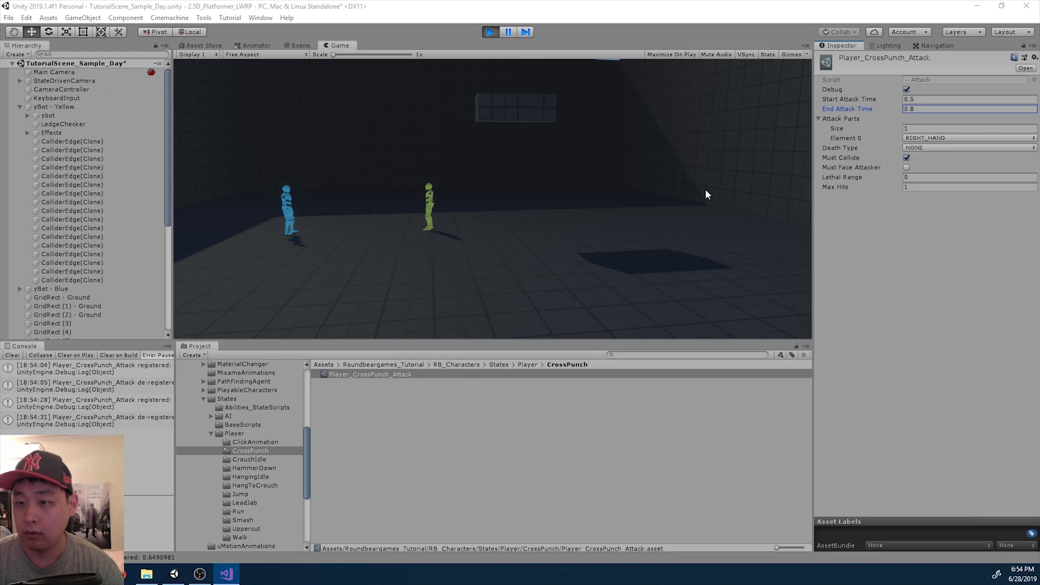
key("Return")
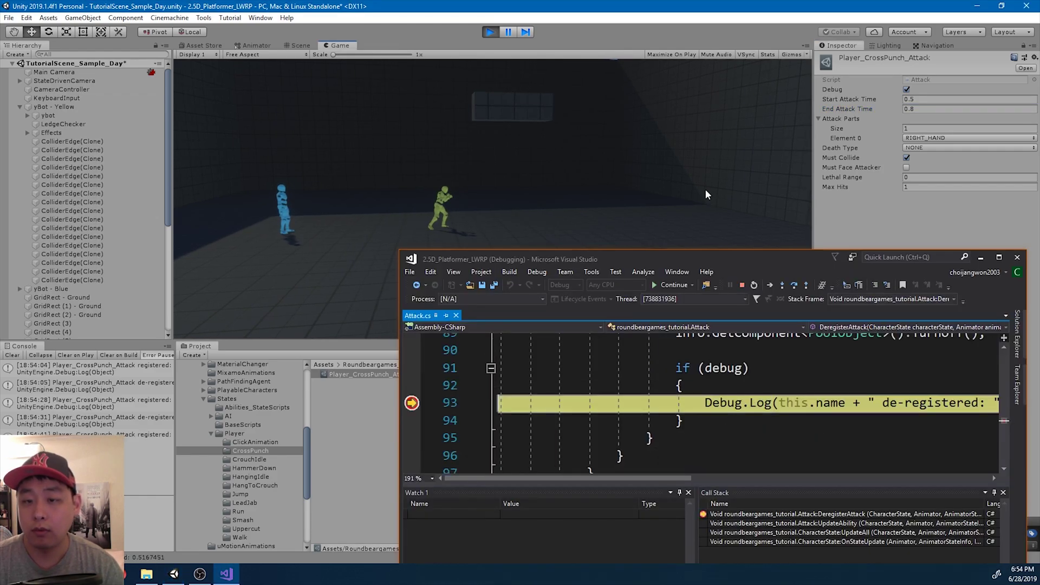
Step: Resume the game, set the attack's End Attack Time to 0.75 and trigger the cross punch to test it
left_click(673, 285)
left_click(943, 108)
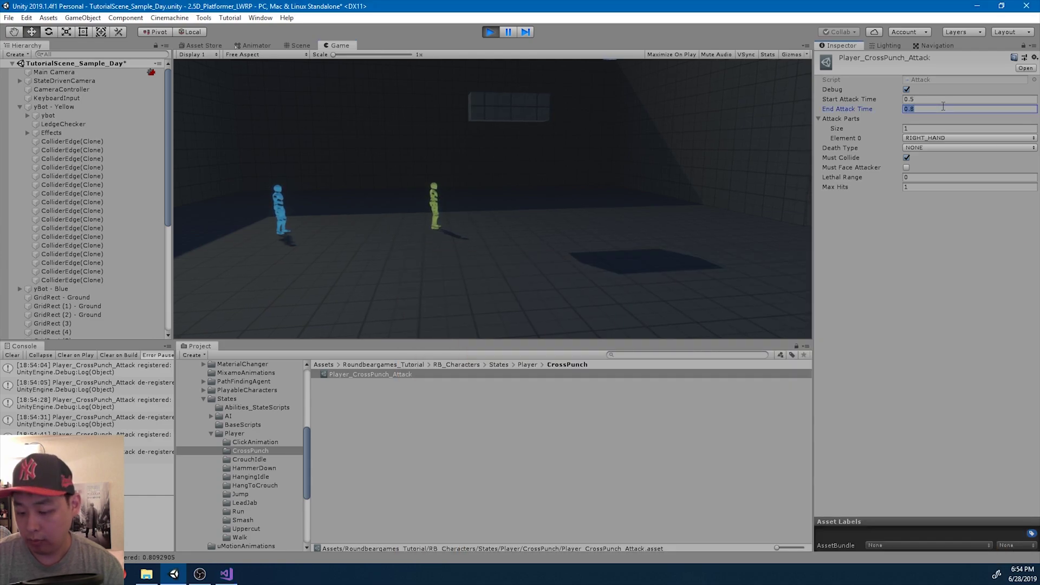
type("0.75")
left_click(625, 183)
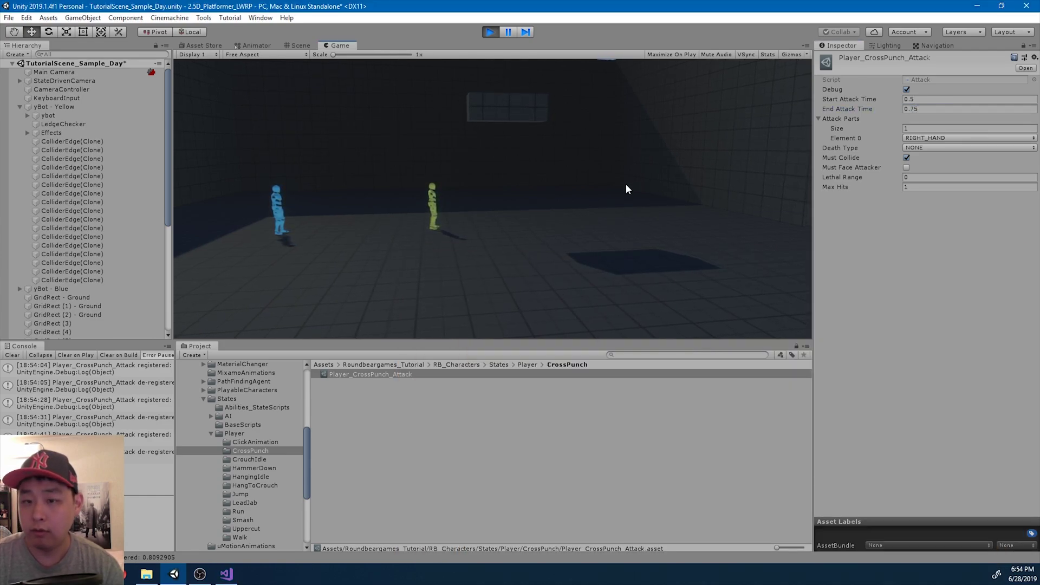
key("Return")
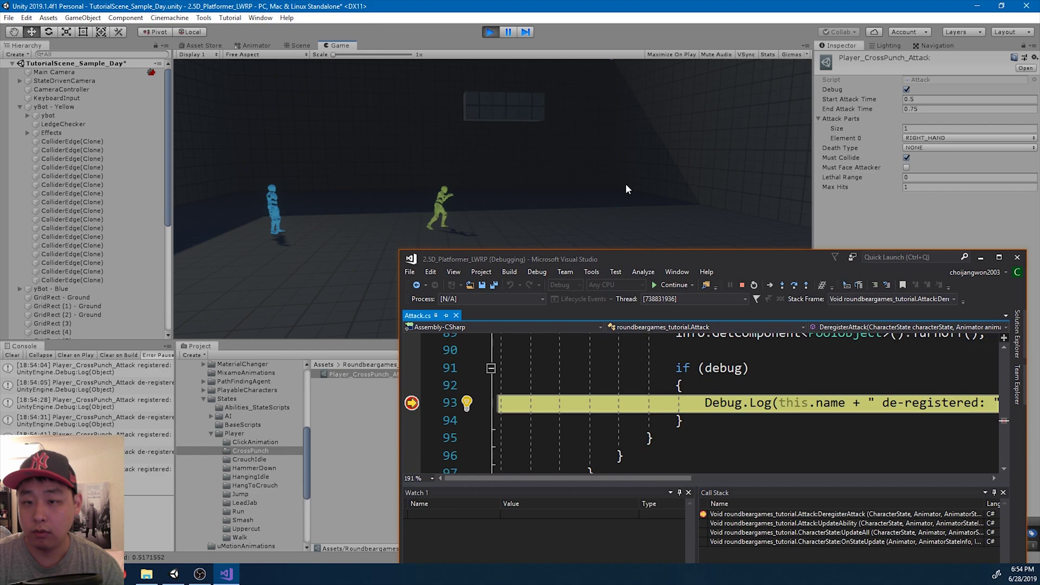
Step: Continue execution past the "de-registered" breakpoint and stop the Visual Studio debugging session
left_click(666, 285)
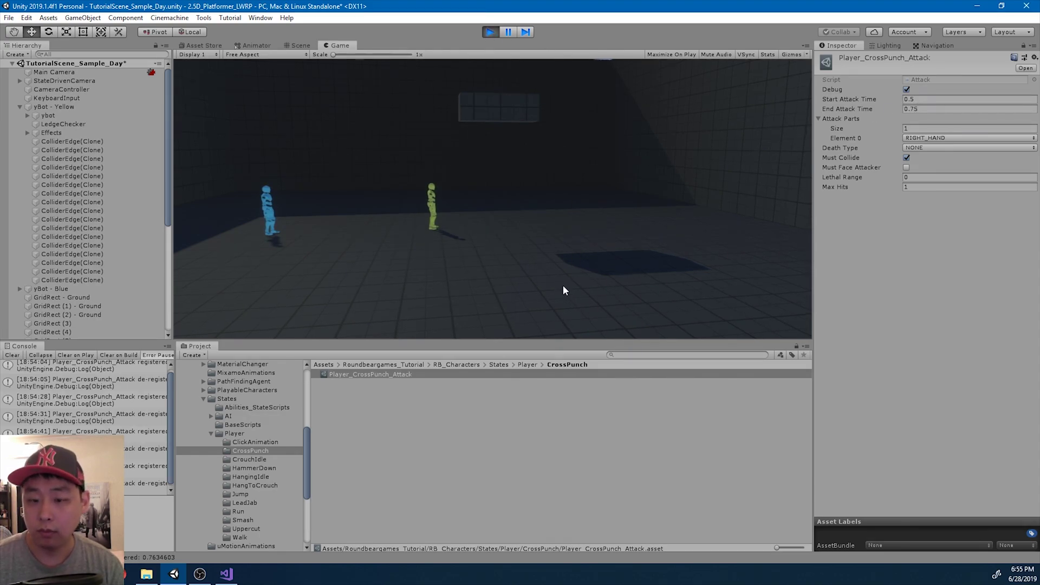
left_click(226, 574)
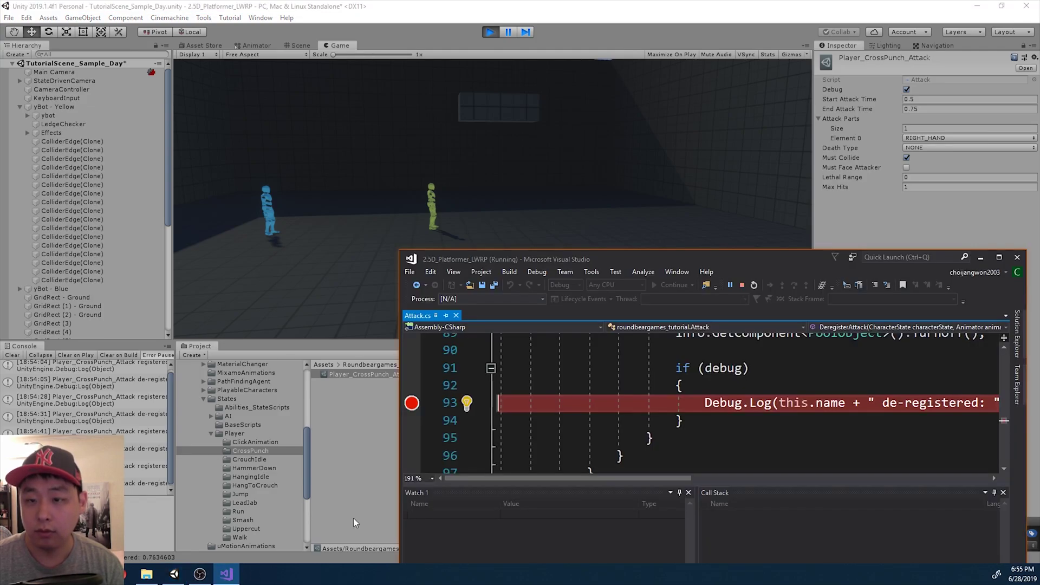
left_click(742, 285)
Step: Switch to Unity, walk the yellow character to the blue one, test the cross punch on it and stop the game
left_click(687, 161)
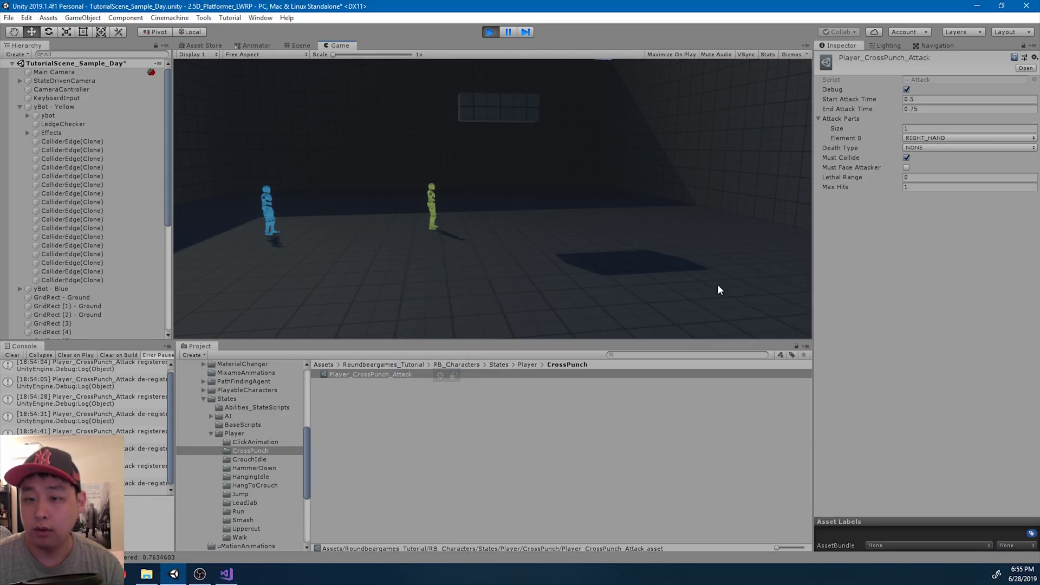
key("Left")
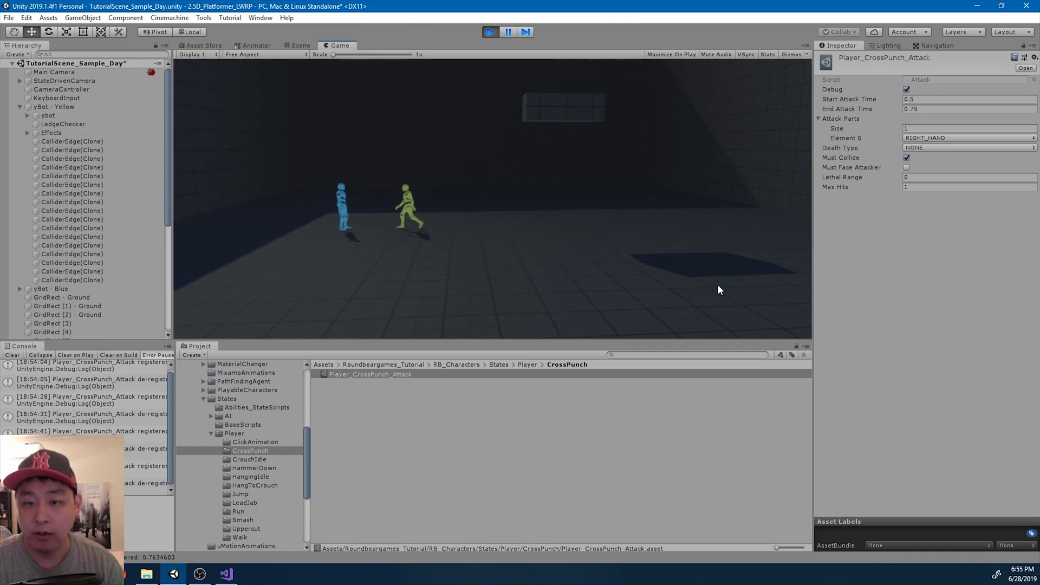
key("Return")
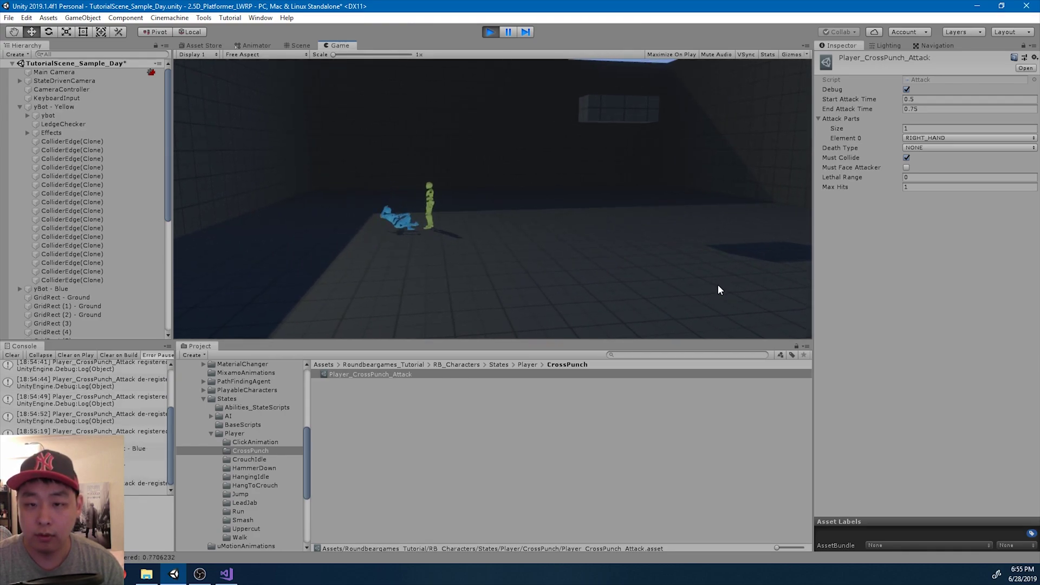
key("Right")
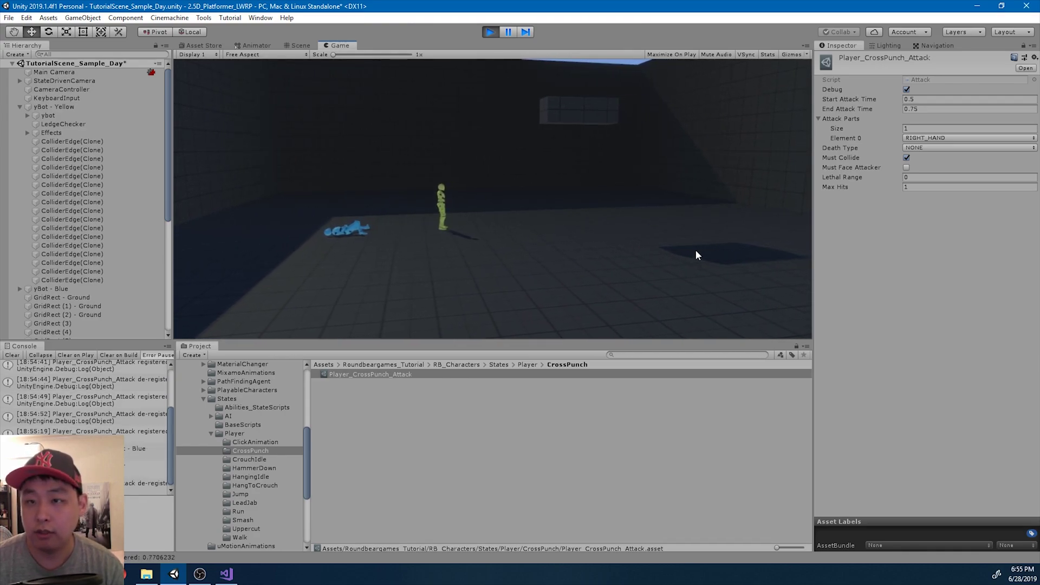
left_click(489, 32)
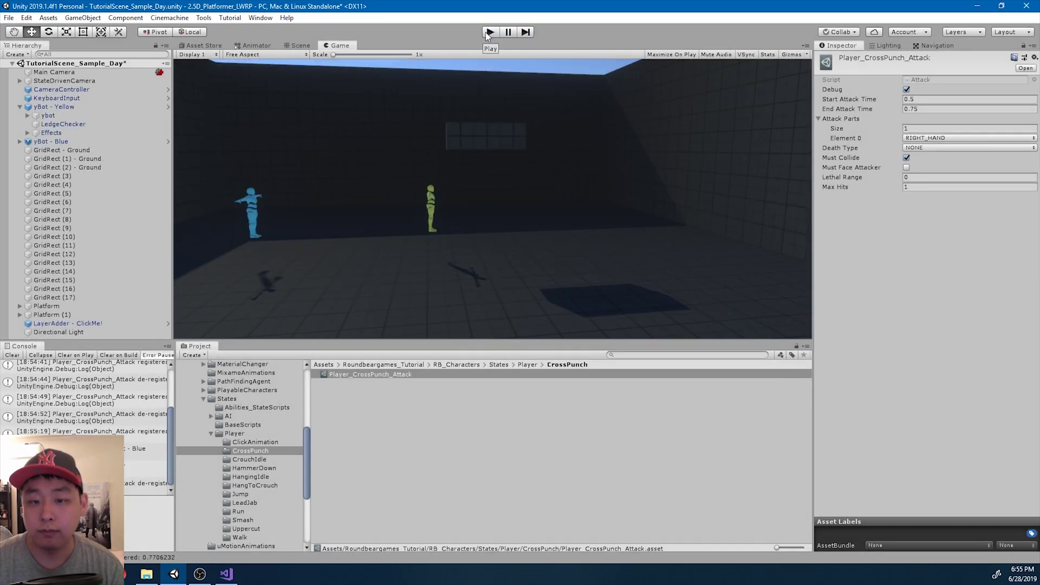
Step: Disable Debug on the Player_CrossPunch_Attack asset and clear the console messages
left_click(395, 375)
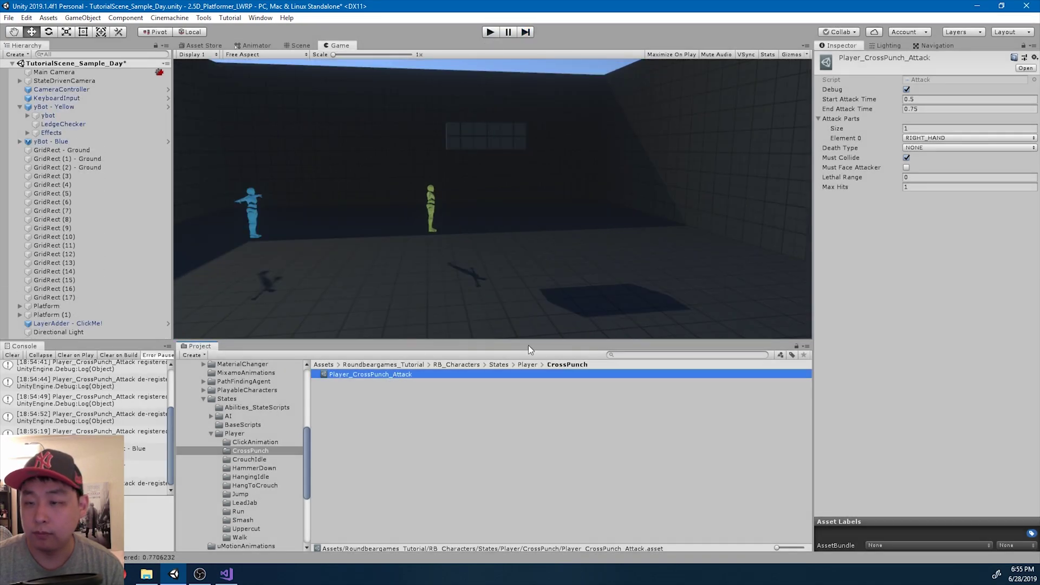
left_click(907, 90)
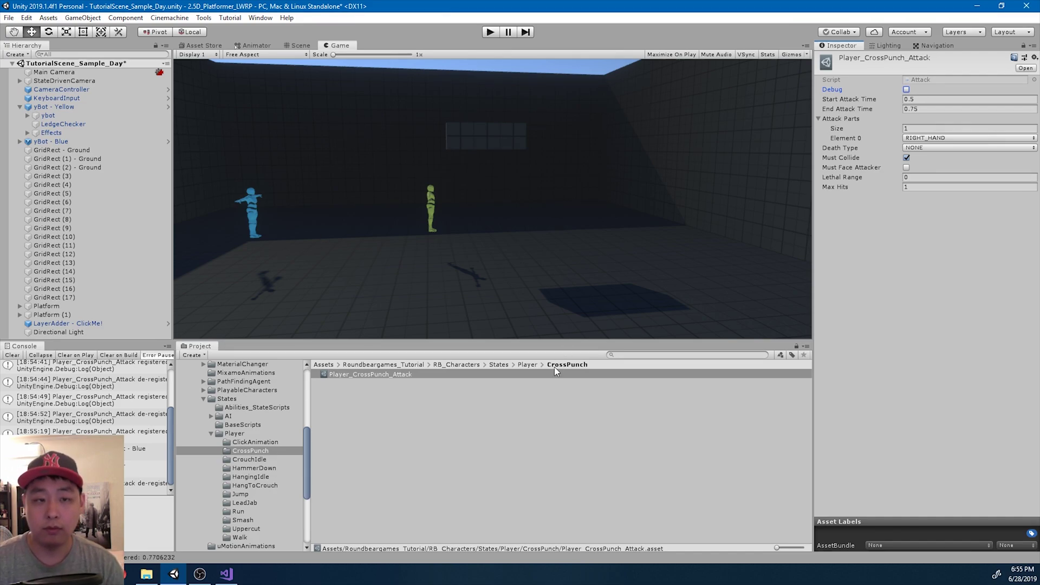
left_click(12, 355)
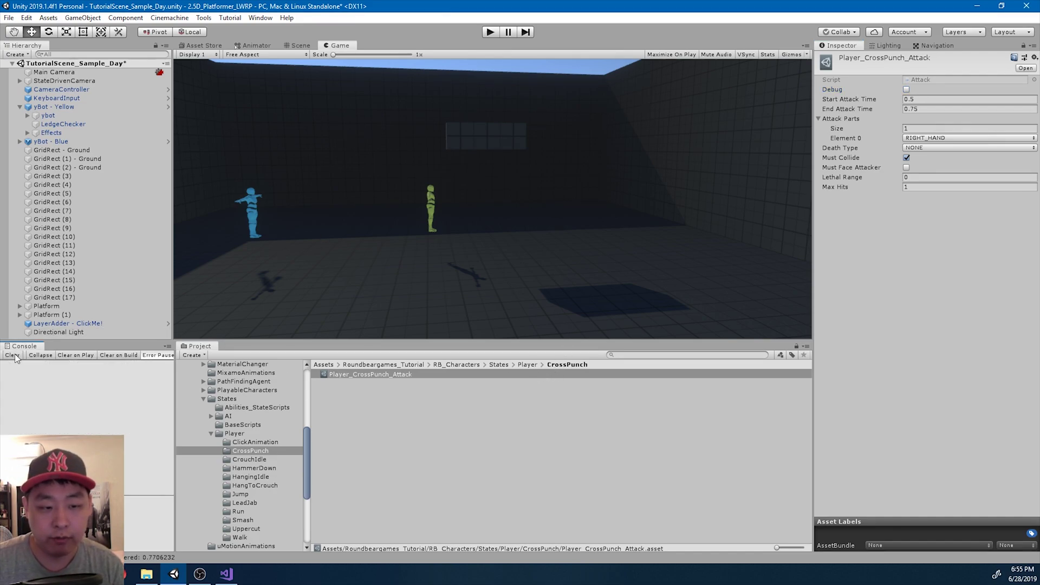
Step: Create a MoveForward ability data asset named Player_CrossPunch_MoveForward in the CrossPunch folder
left_click(437, 394)
right_click(411, 410)
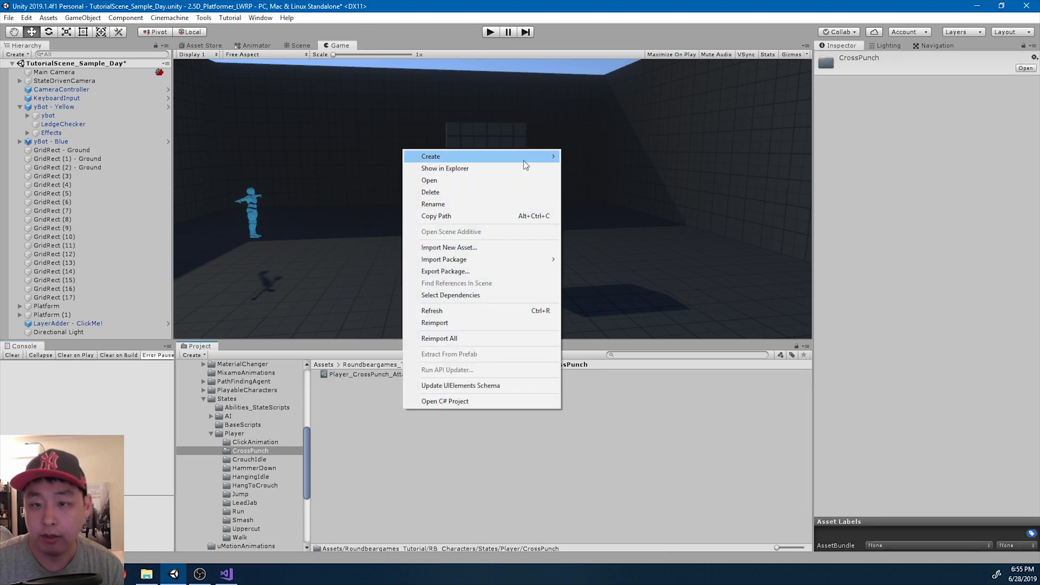
mouse_move(523, 160)
mouse_move(659, 86)
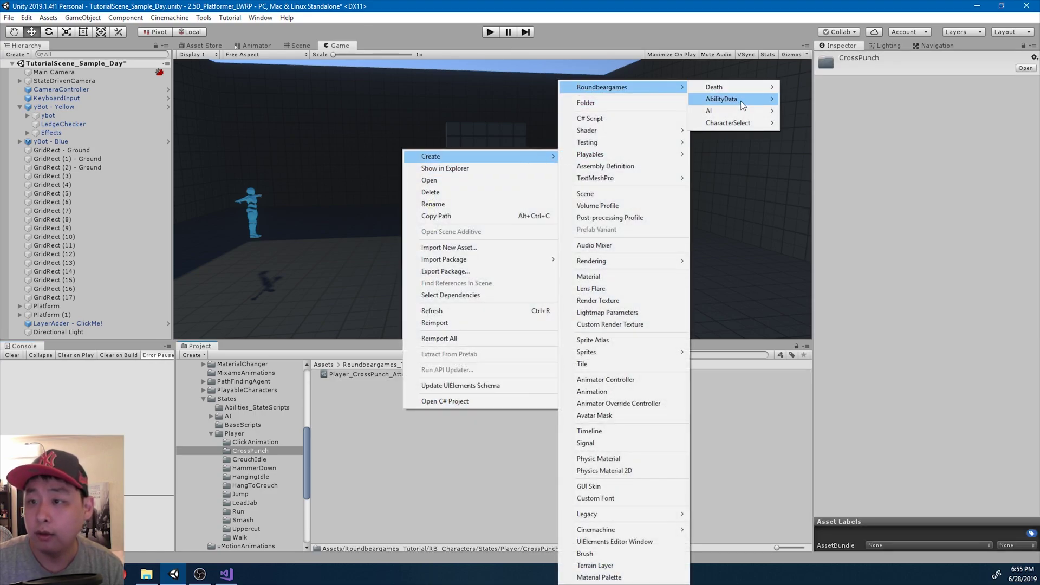
mouse_move(723, 100)
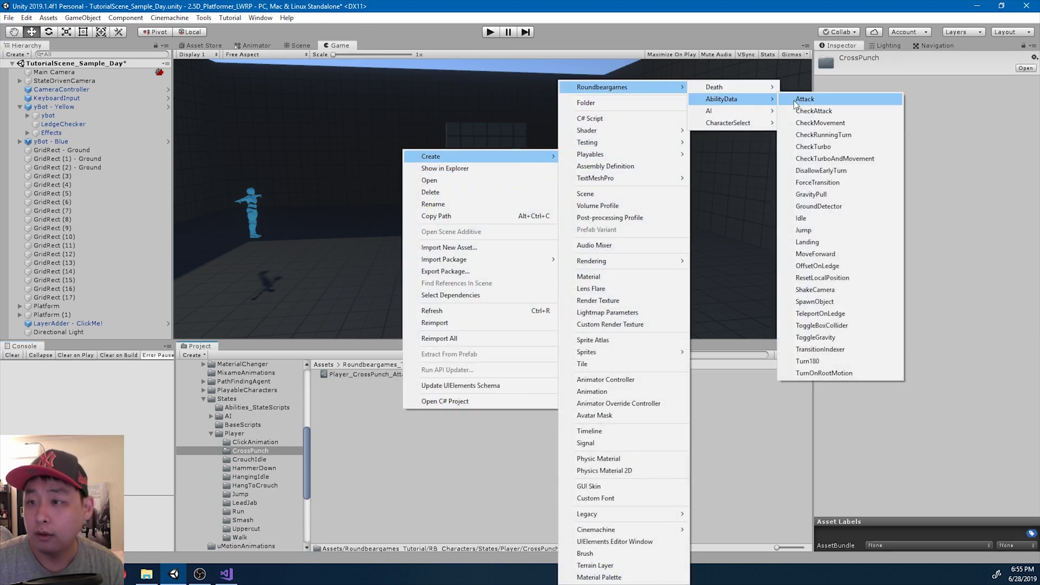
left_click(818, 254)
type("Player_CrossPu")
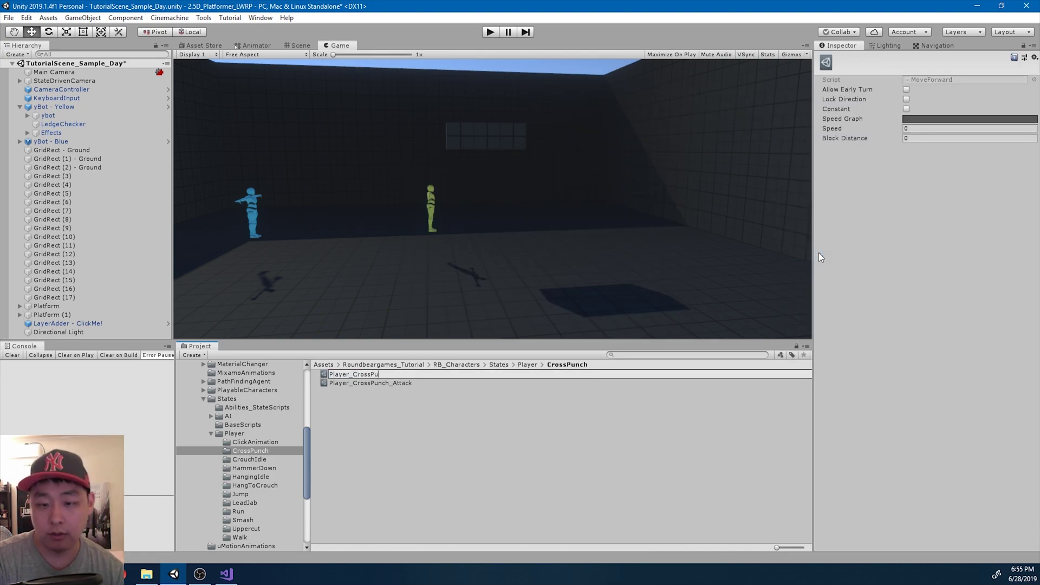
type("nch_MoveForward")
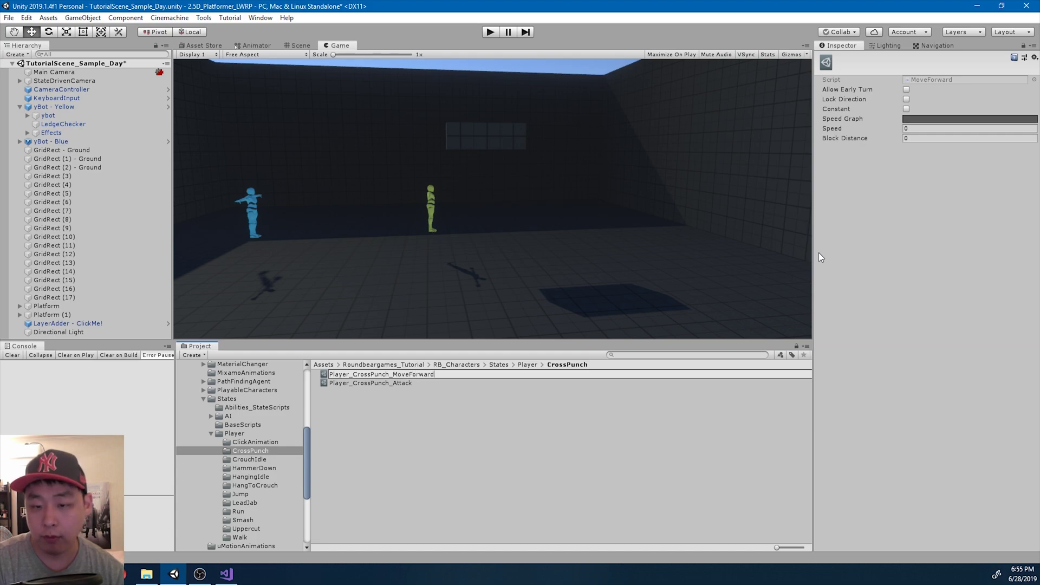
key("Return")
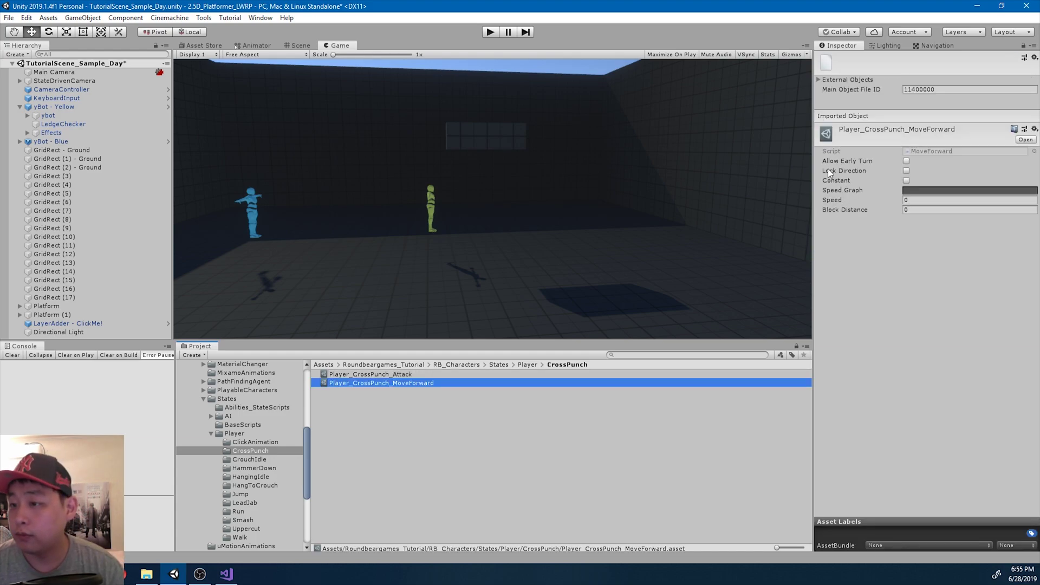
Step: Enable Lock Direction and Constant on Player_CrossPunch_MoveForward and apply the flat curve preset to its Speed Graph
left_click(907, 171)
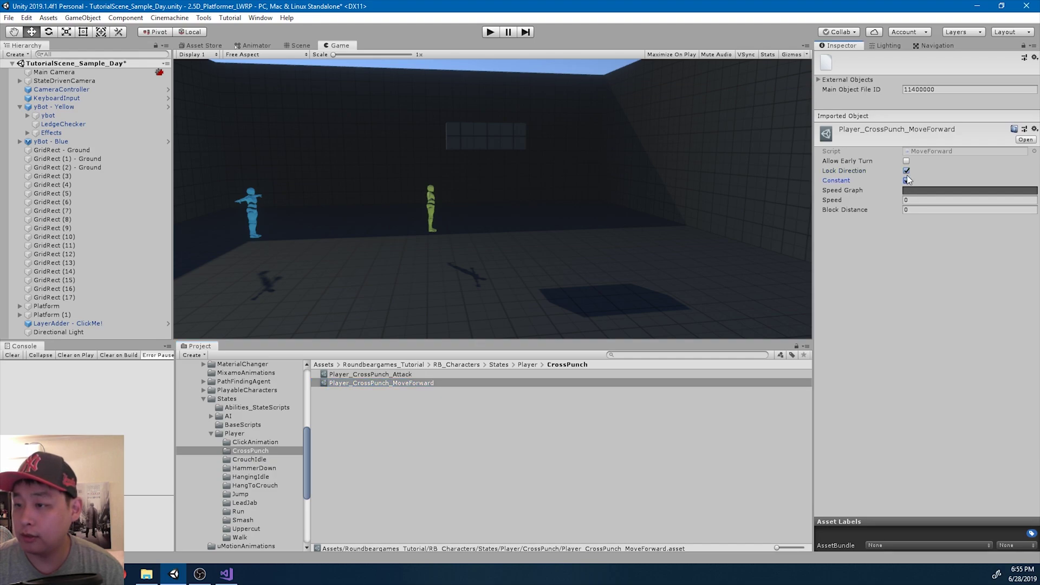
left_click(928, 191)
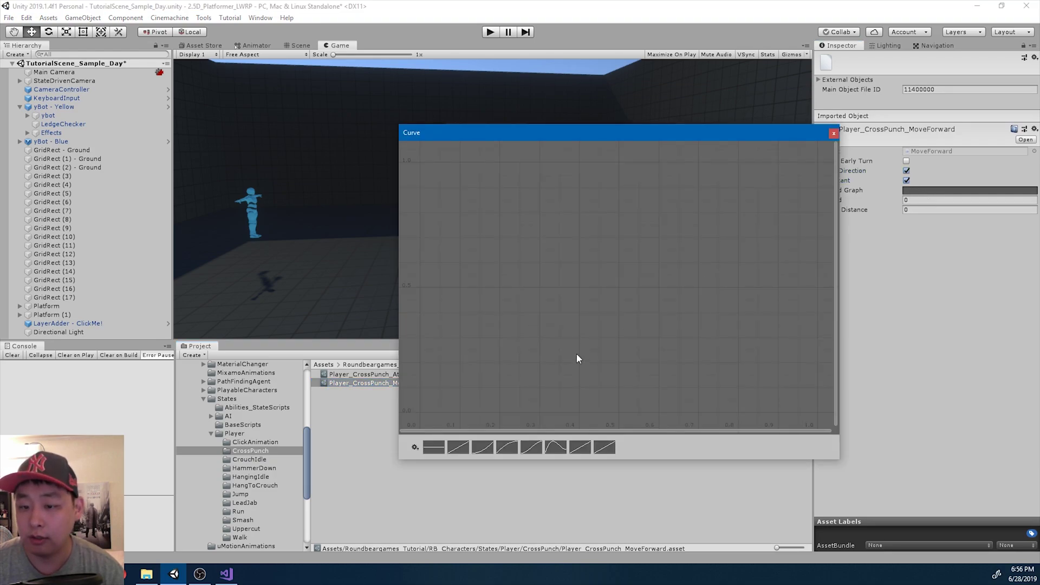
left_click(434, 448)
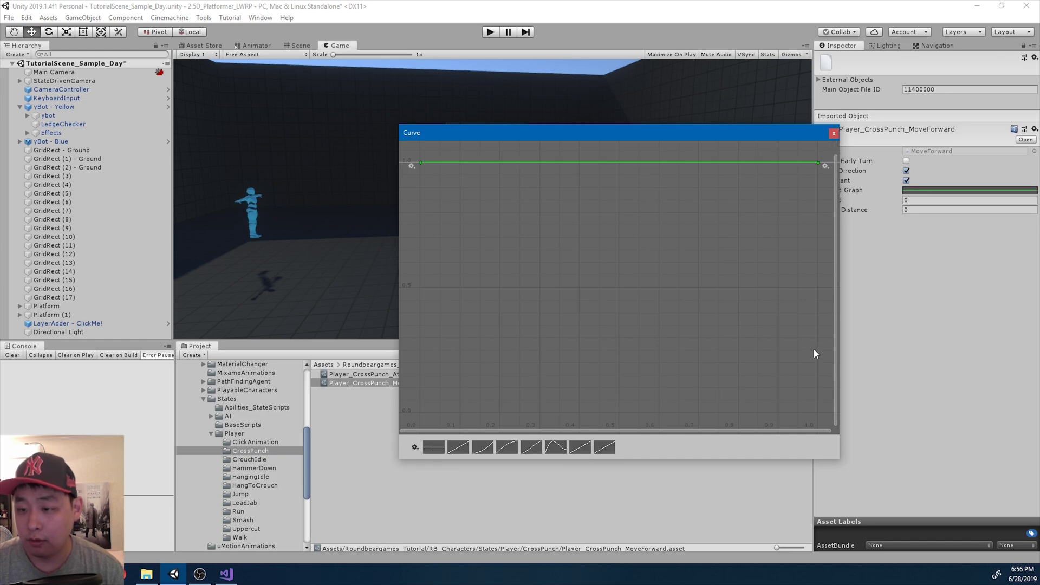
Step: Set the value of the speed curve's last key to 0.2
right_click(819, 163)
left_click(825, 179)
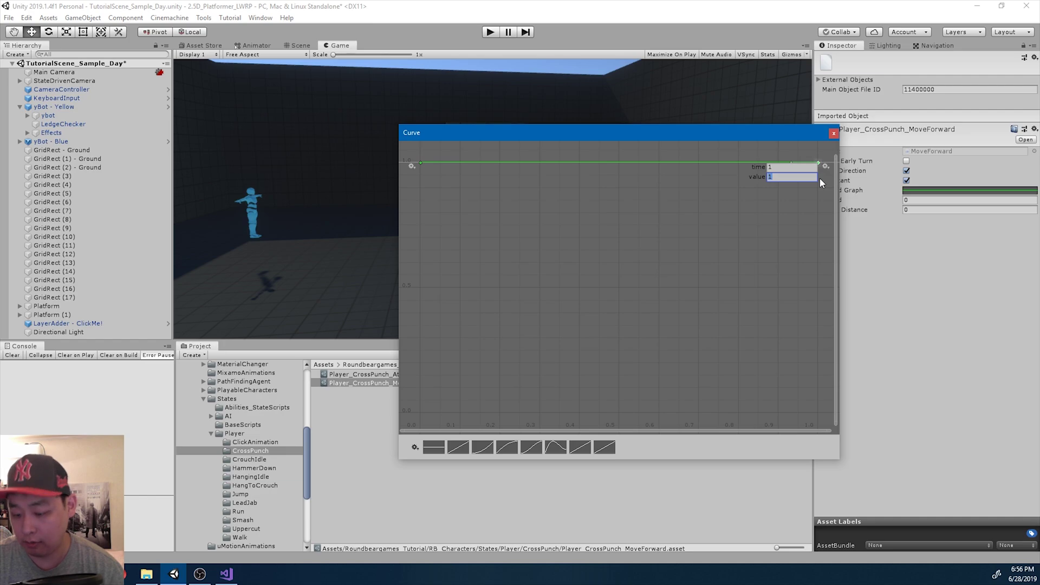
type("0.")
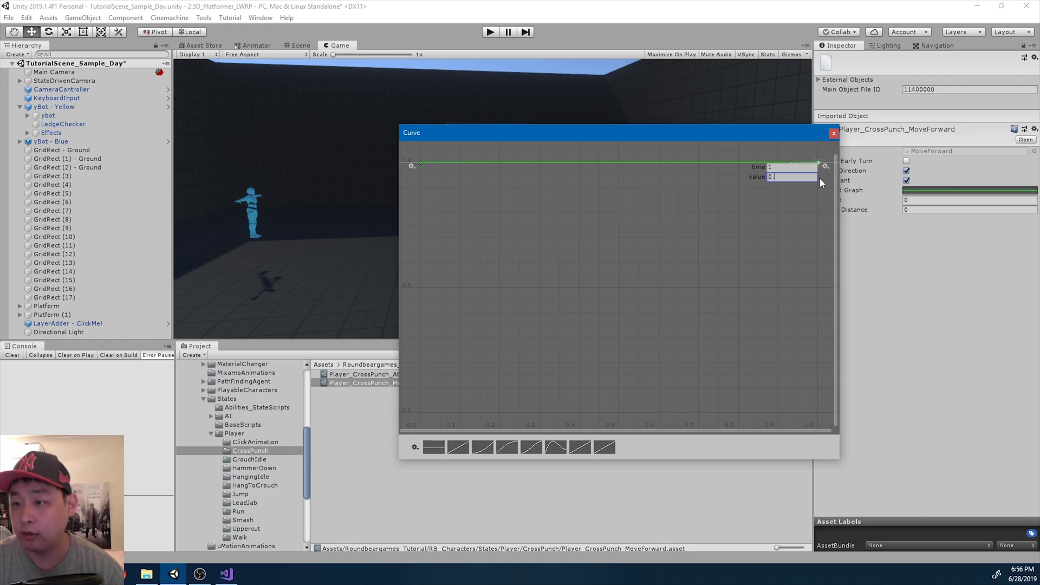
type("2")
key("Return")
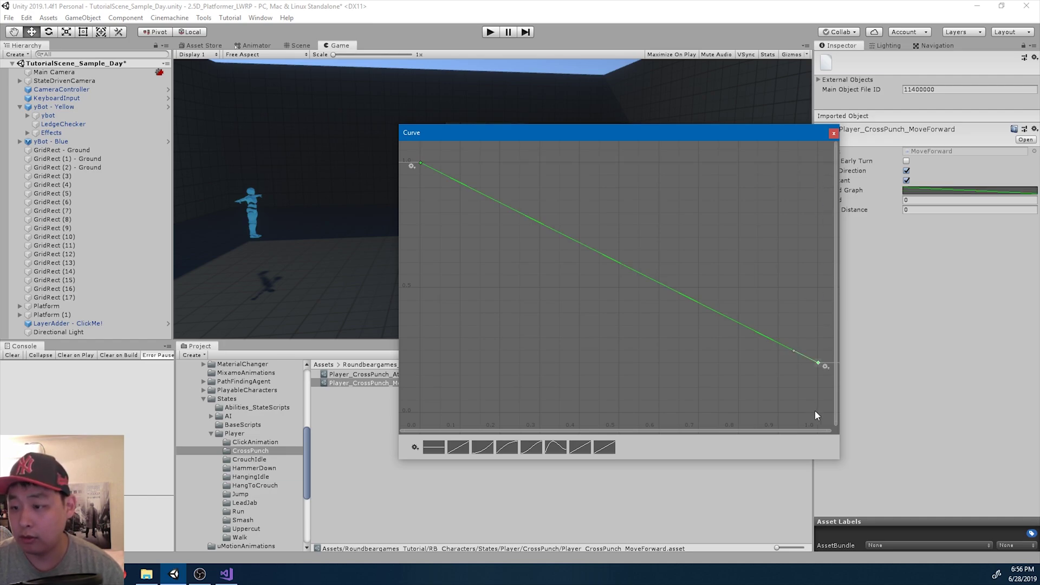
Step: Set the speed curve's last key to time 0.2 and value 0, and close the curve editor
right_click(818, 365)
left_click(825, 380)
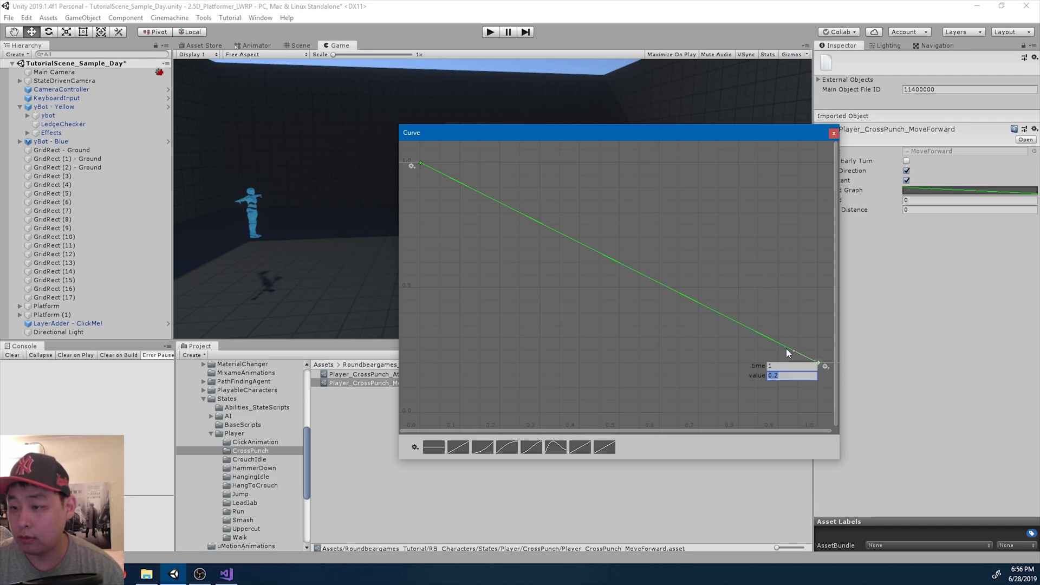
left_click(788, 366)
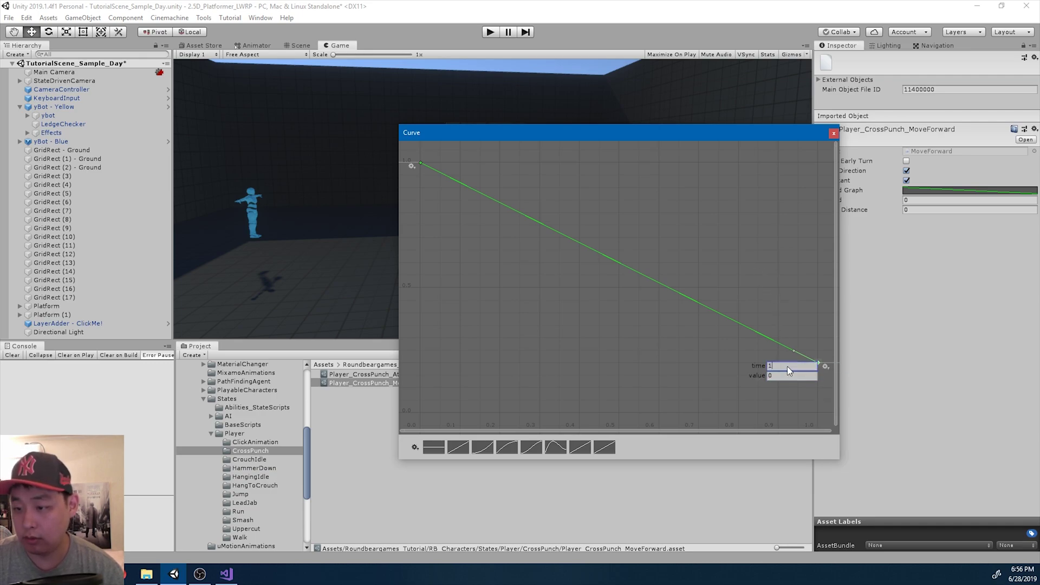
type("0.2")
key("Return")
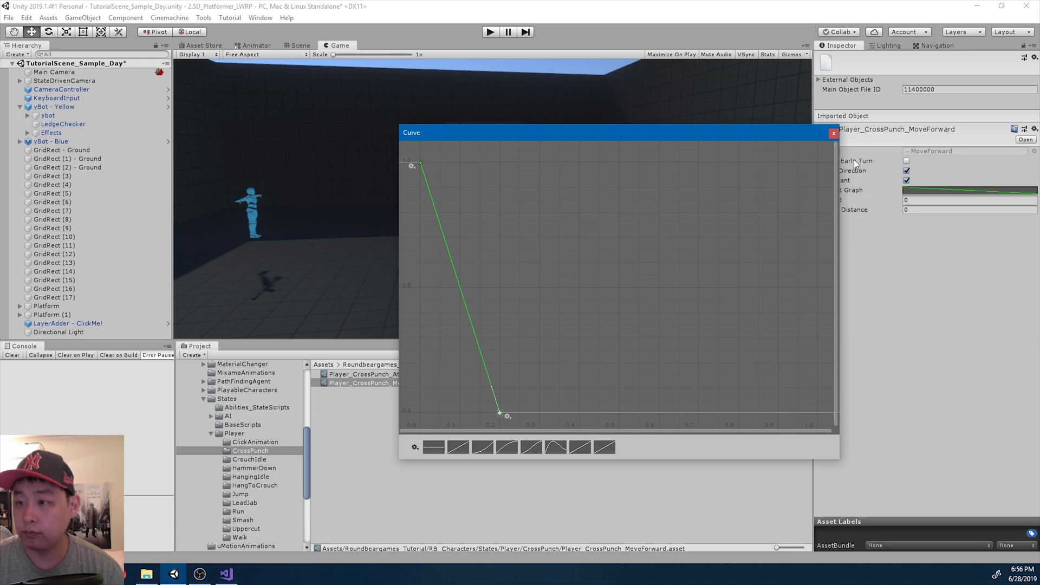
left_click(834, 135)
Step: Add a middle key to the Speed Graph curve and move it to about time 0.15, value 0.8, bowing the curve upward
left_click(919, 192)
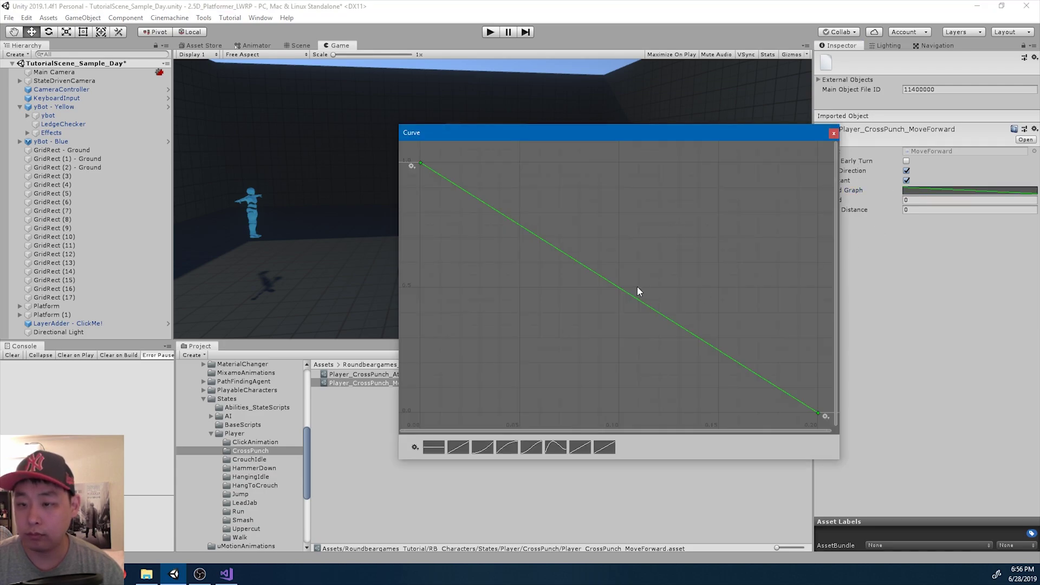
right_click(614, 286)
left_click(618, 291)
left_click_drag(615, 285, 724, 216)
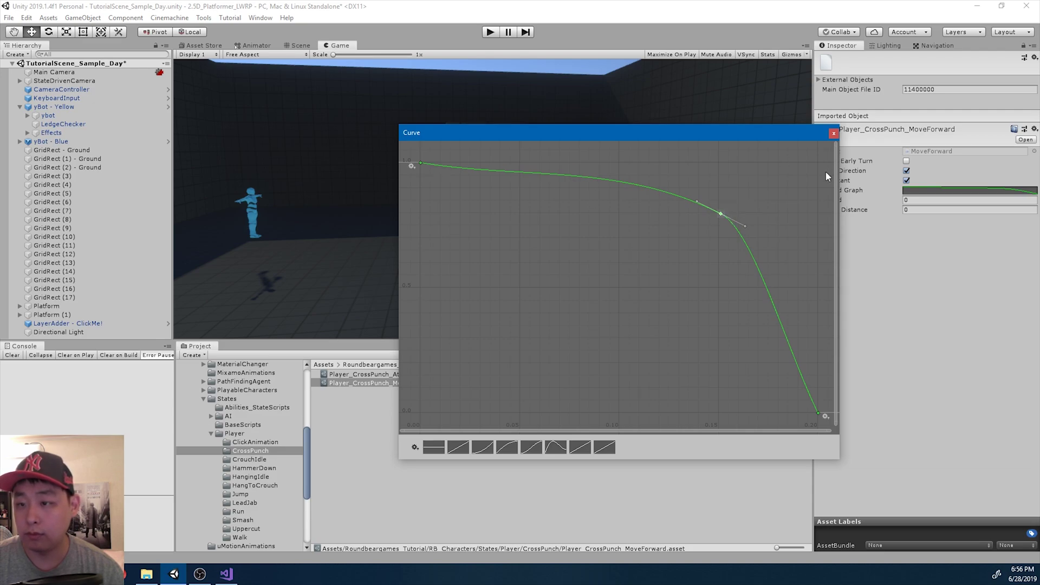
left_click(835, 133)
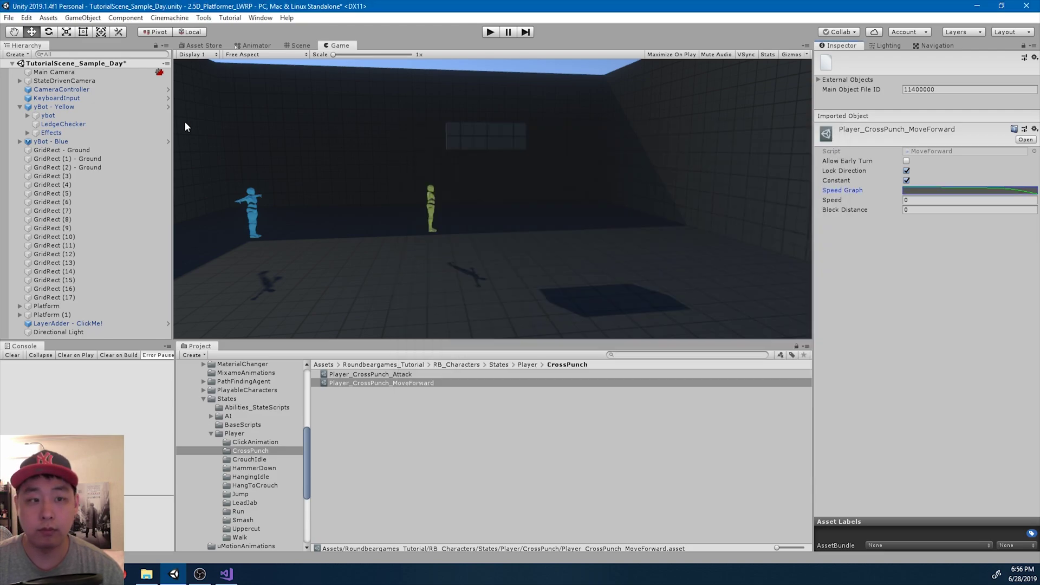
Step: Increase the CrossPunch animator state's ability data list to 2 and assign Player_CrossPunch_MoveForward to Element 1
left_click(105, 113)
left_click(268, 45)
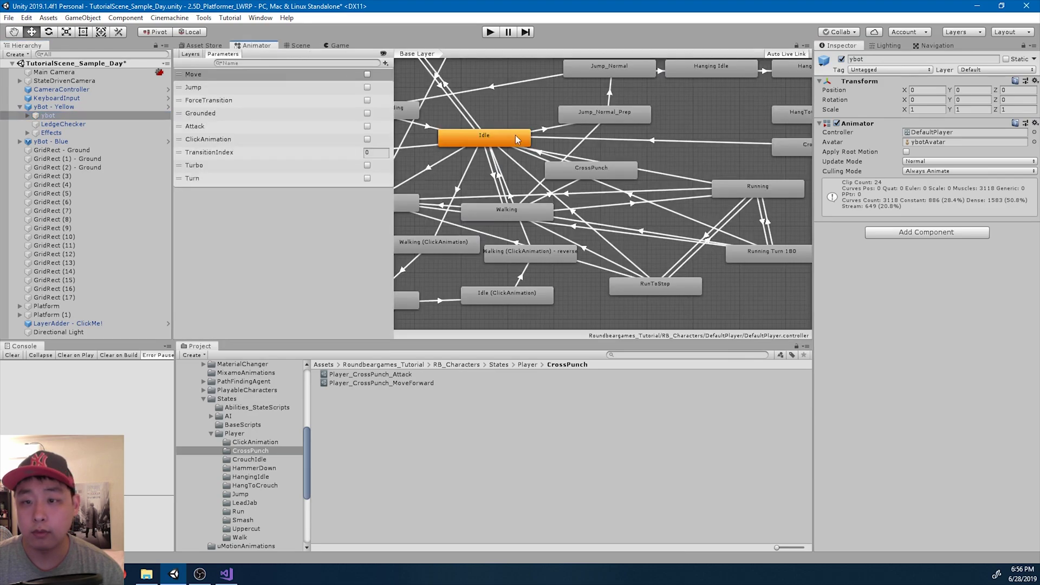
left_click(601, 171)
left_click(934, 223)
type("2")
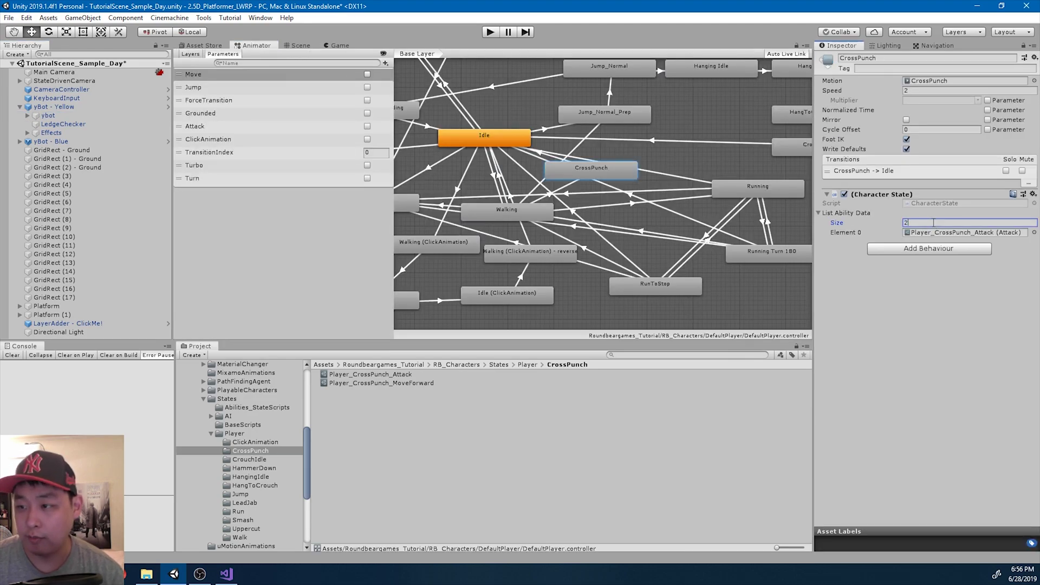
key("Return")
left_click_drag(402, 384, 965, 242)
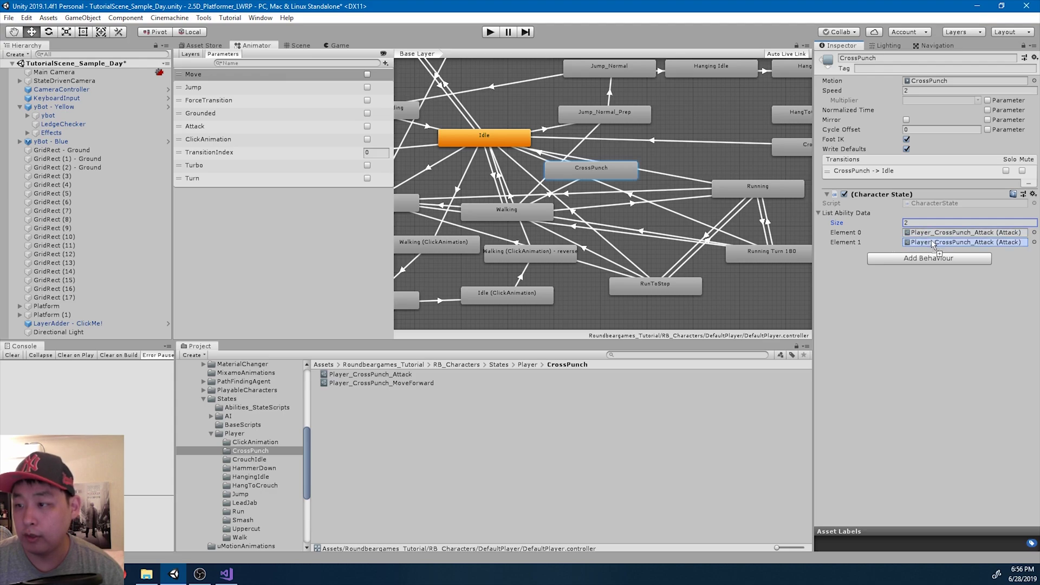
Step: Run the game, set Player_CrossPunch_MoveForward's Speed to 5 and Block Distance to 0.1, and return to the game to test it
left_click(340, 45)
left_click(489, 32)
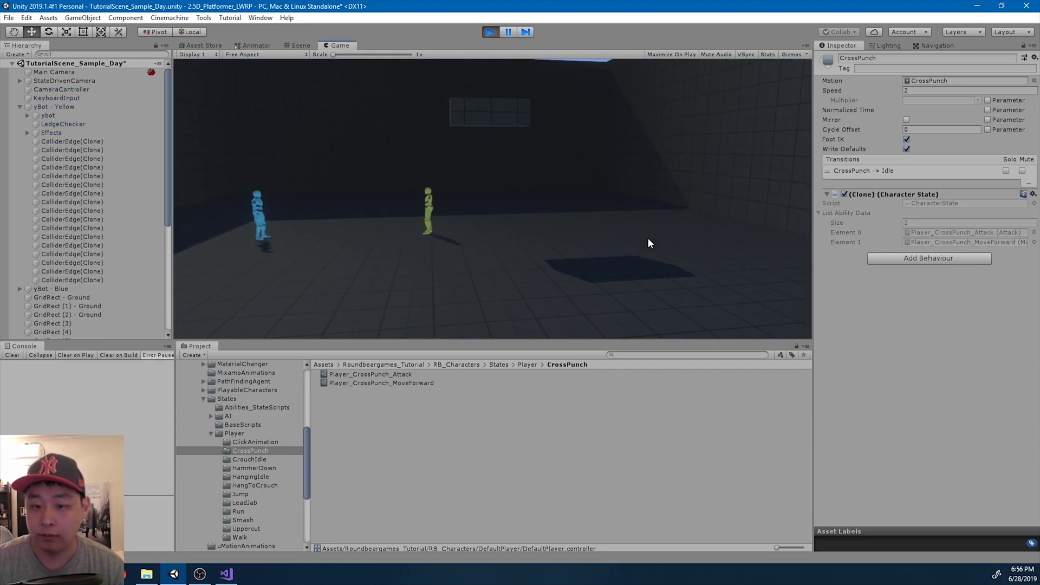
left_click(419, 383)
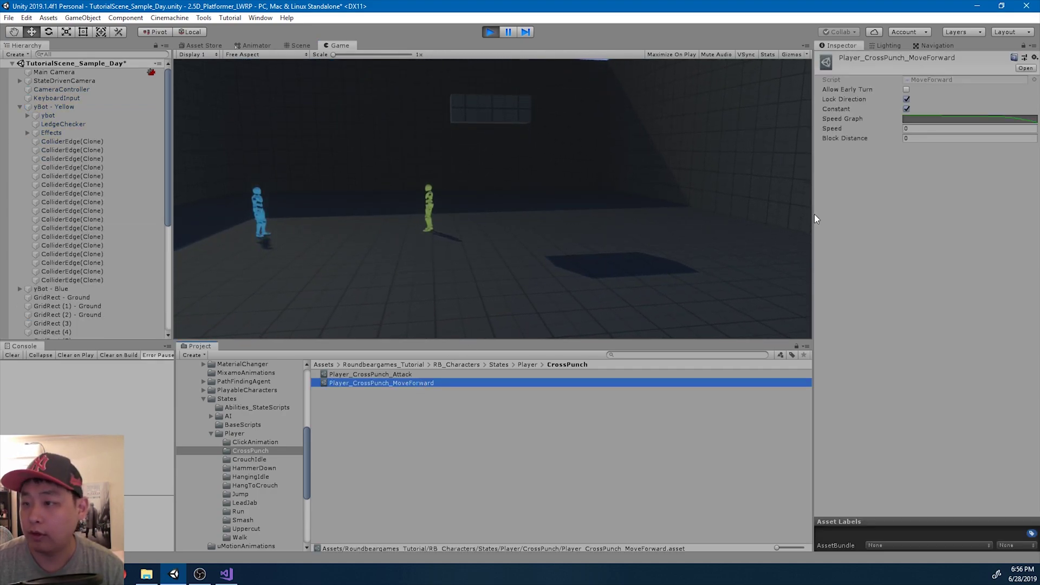
left_click(920, 129)
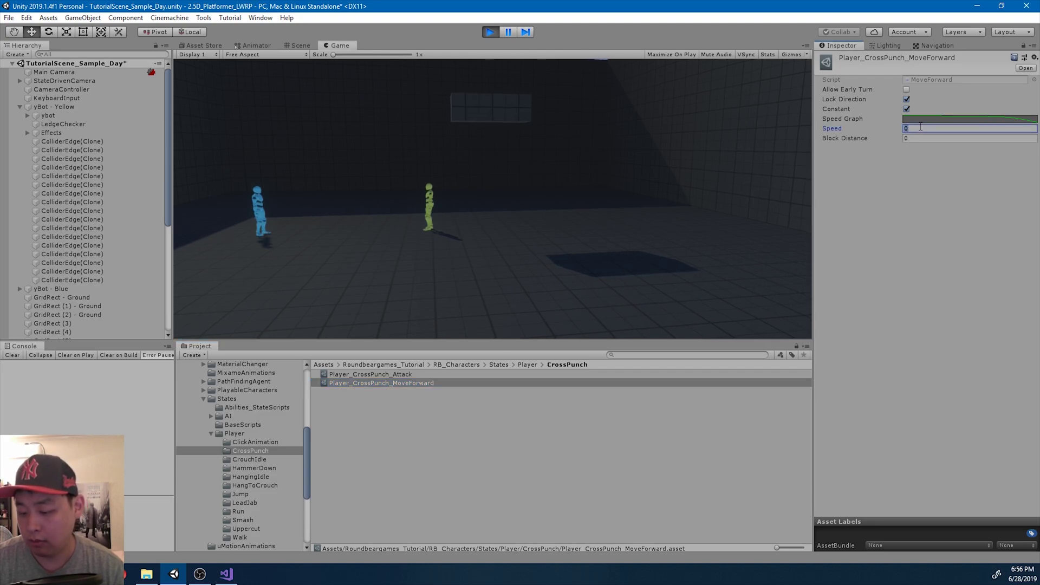
key("Tab")
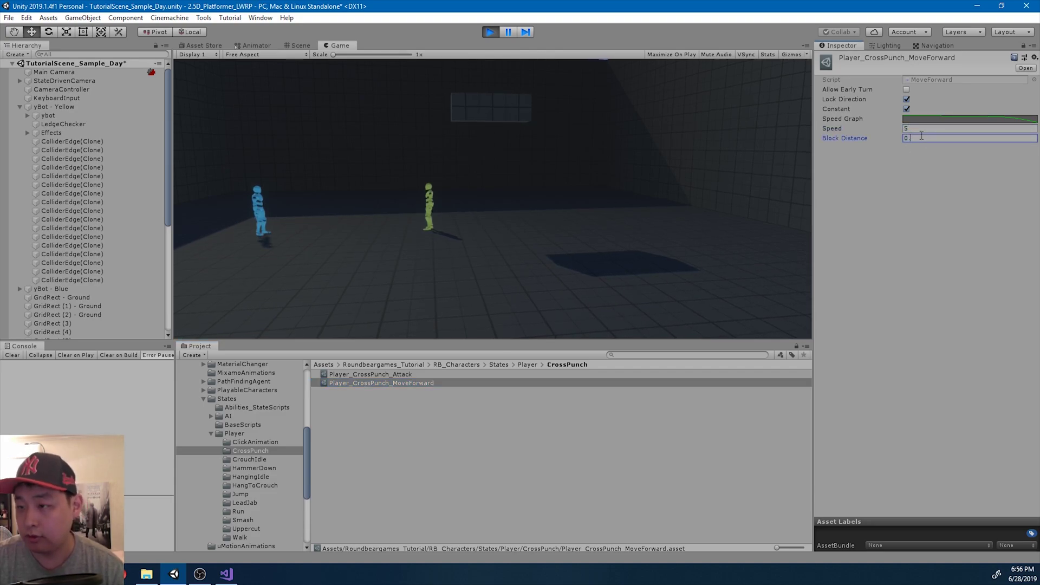
type("0.1")
left_click(599, 180)
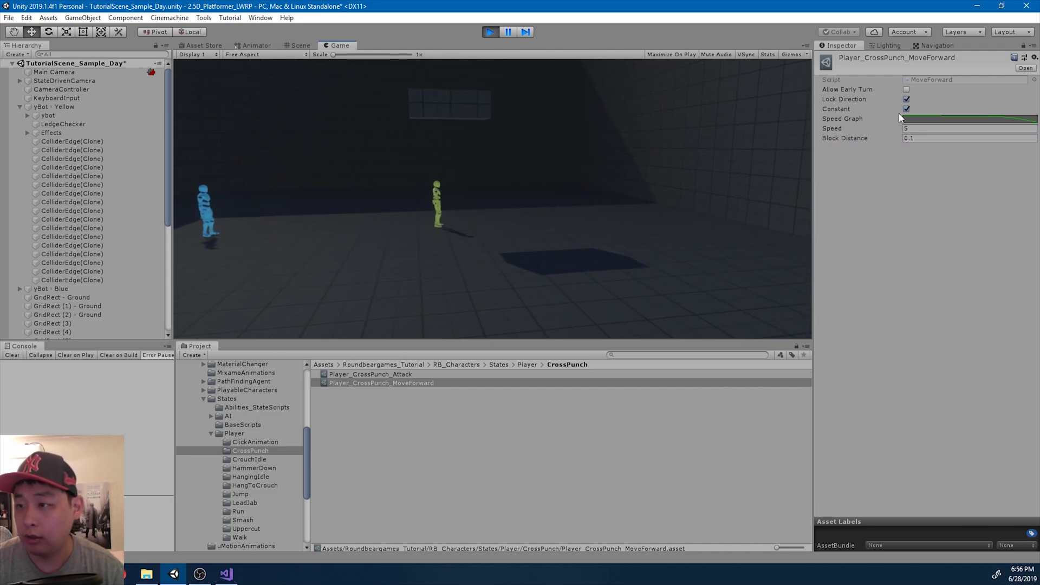
Step: Set the Speed Graph curve's last key to time 0.1 and move the middle key to about time 0.066, value 0.82
left_click(915, 119)
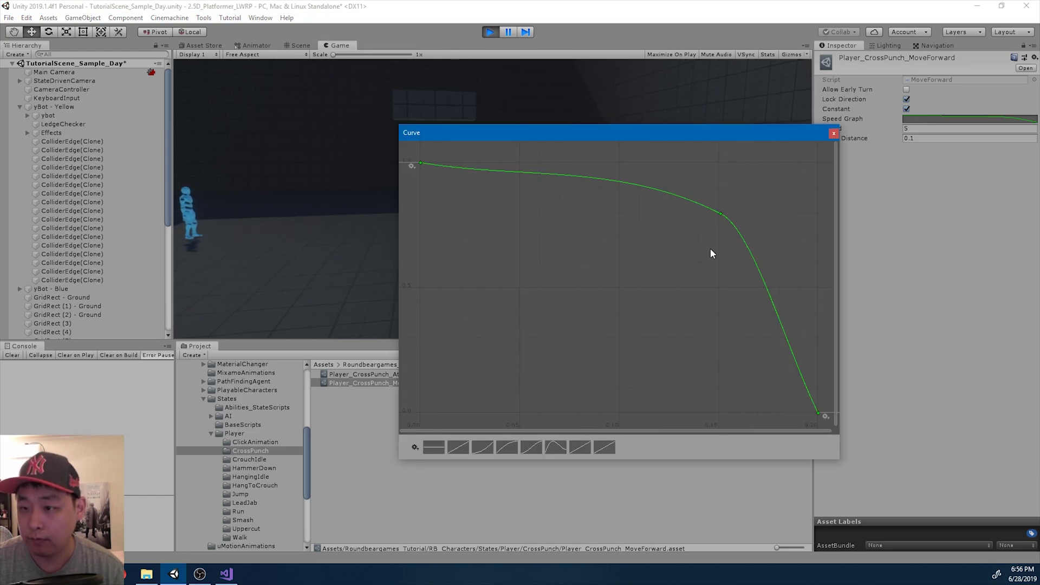
left_click_drag(721, 215, 574, 176)
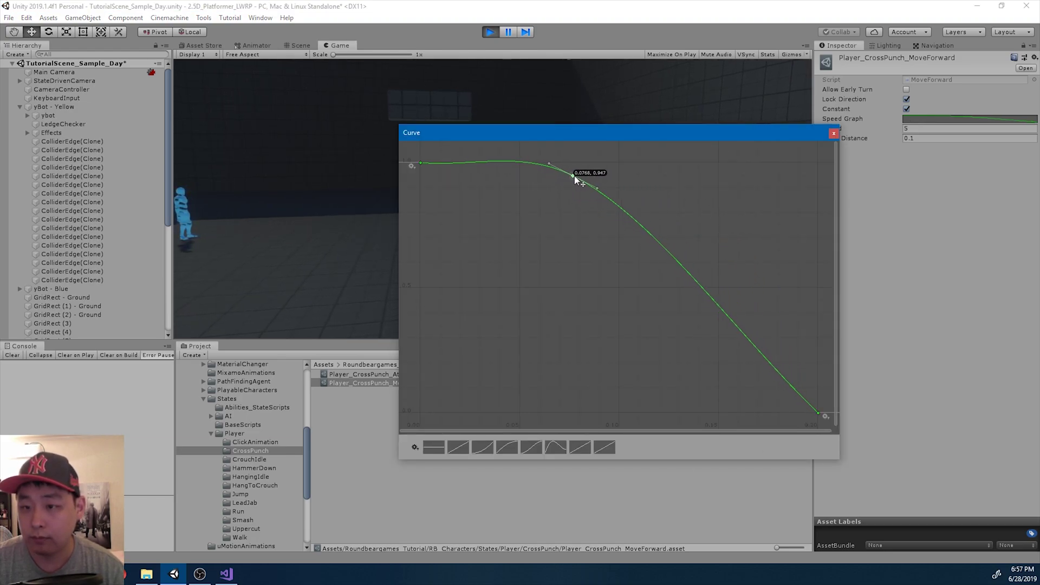
right_click(817, 411)
left_click(854, 433)
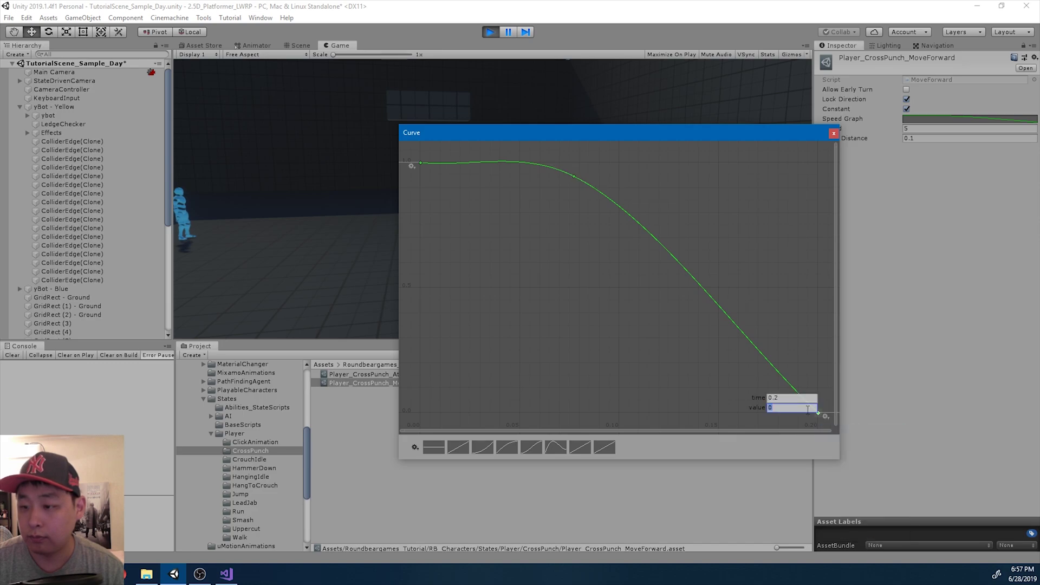
left_click(791, 397)
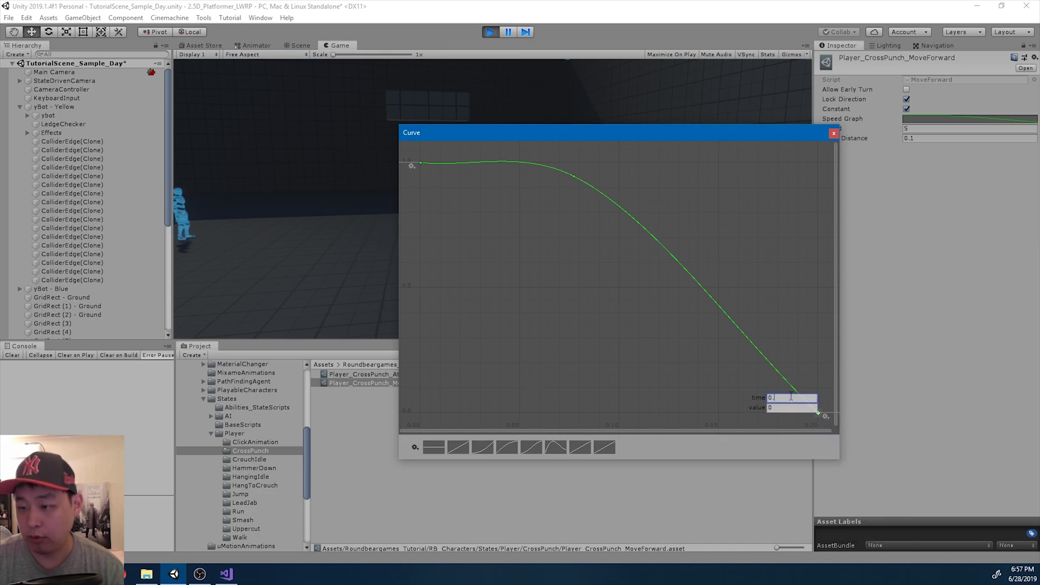
type("0.1")
key("Return")
left_click_drag(576, 175, 551, 209)
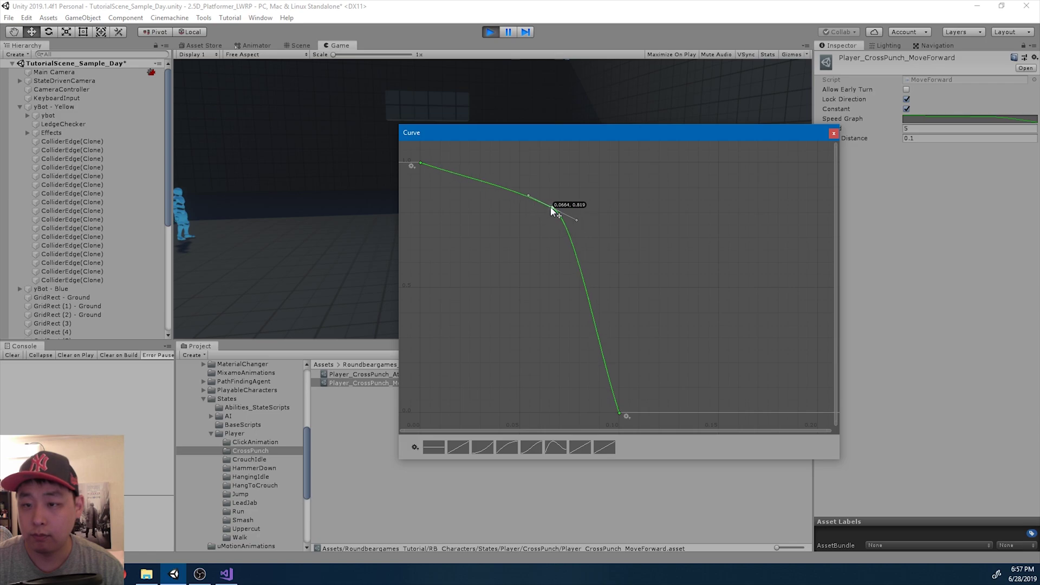
left_click(834, 134)
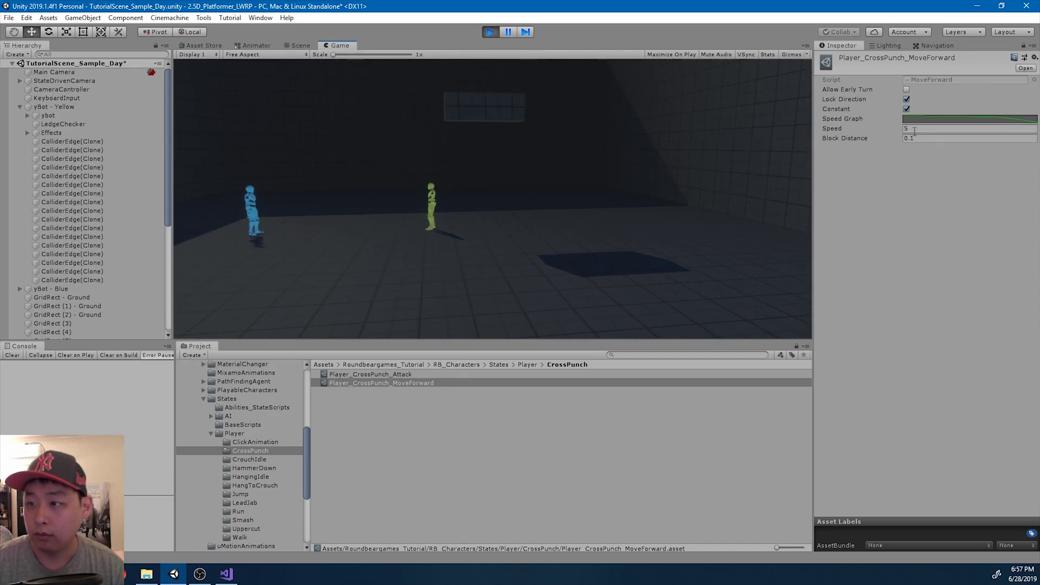
Step: Set Player_CrossPunch_MoveForward's Speed to 3.5 and test the punch in the game
left_click(915, 130)
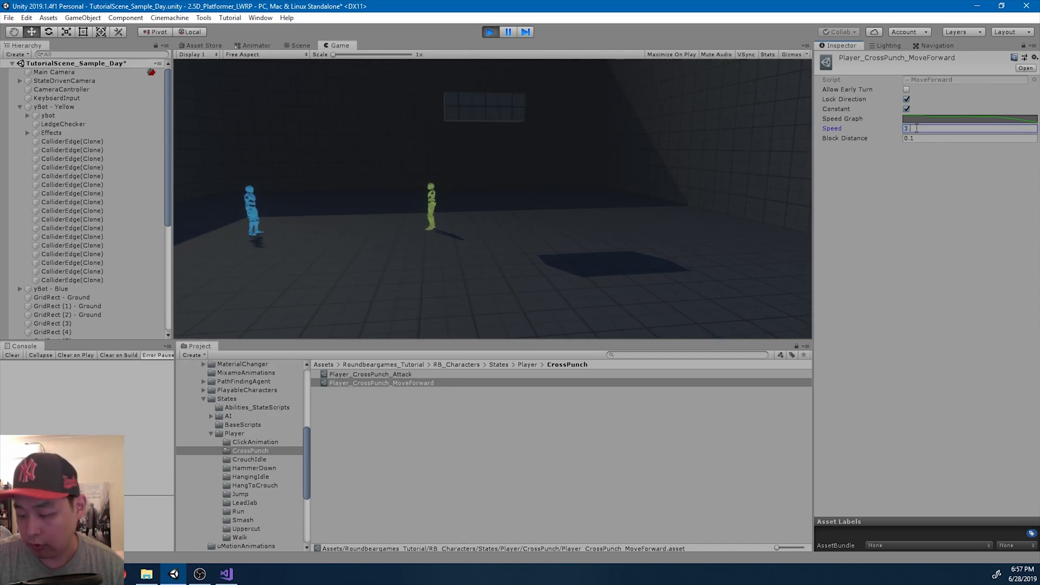
left_click(591, 154)
left_click(591, 154)
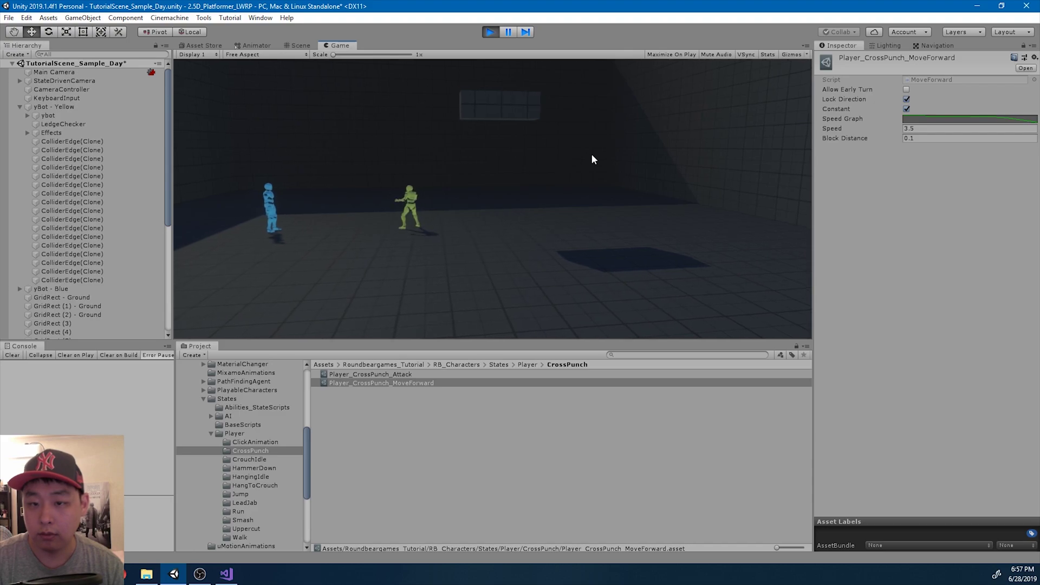
Step: Add a key to the Speed Graph curve between the first and middle keys, near time 0.03
left_click(949, 118)
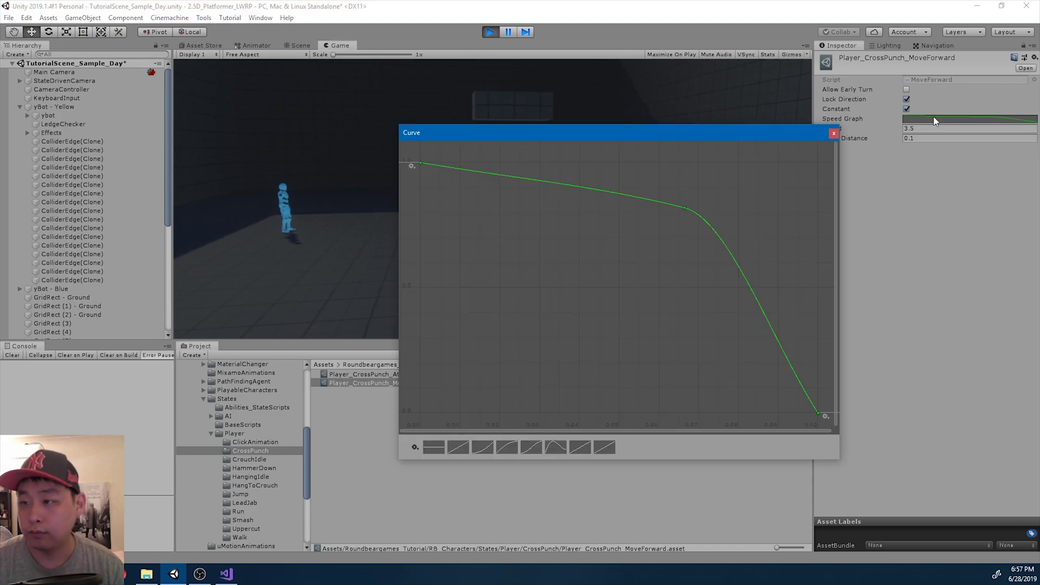
right_click(519, 176)
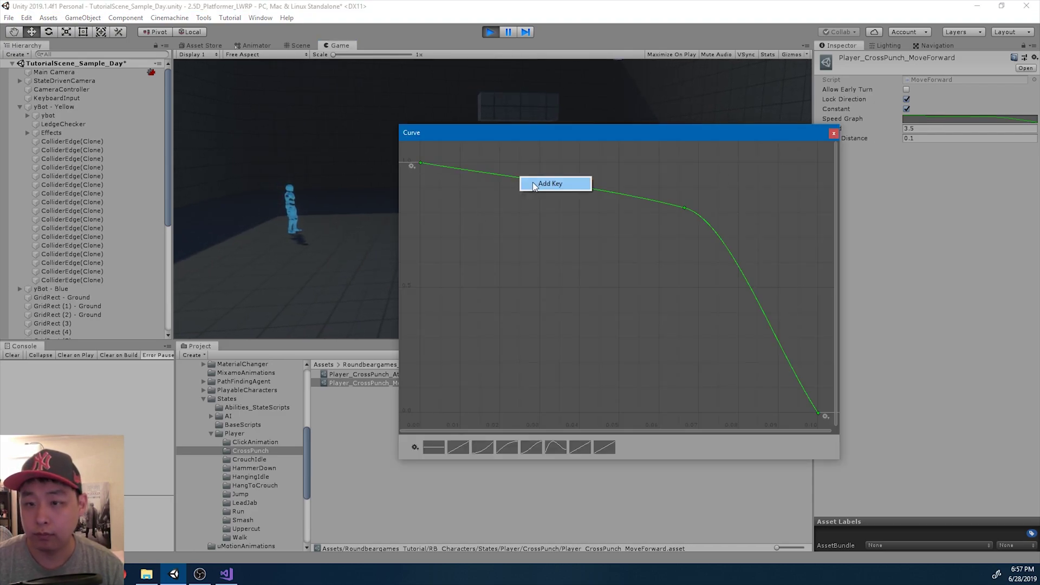
left_click(524, 183)
mouse_move(519, 177)
left_mouse_down()
mouse_move(529, 171)
mouse_move(502, 171)
left_mouse_up()
Step: Lower the first key of the speed curve to value 0 so the curve starts from zero
left_click_drag(421, 163, 424, 314)
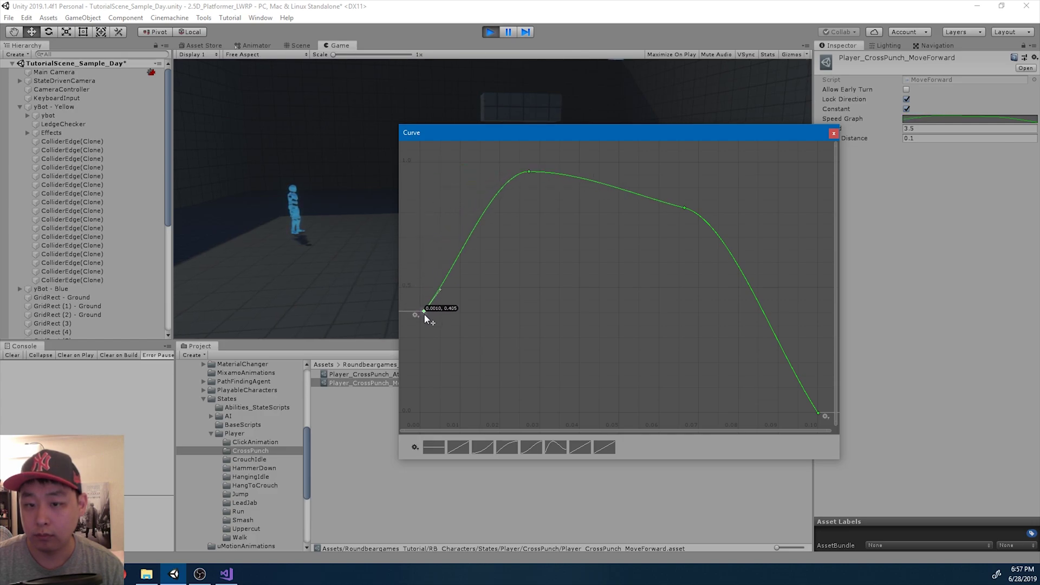
right_click(423, 325)
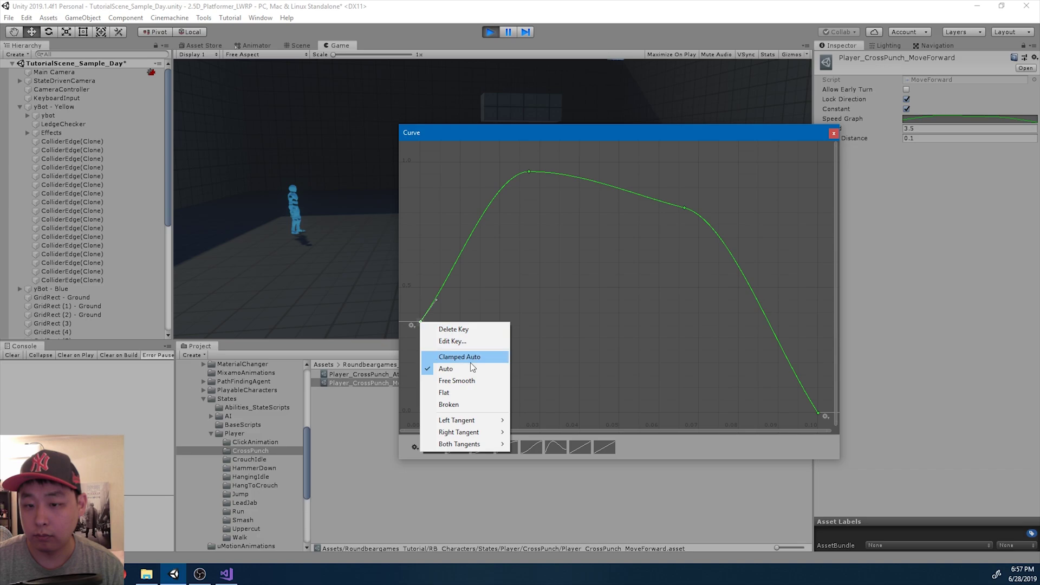
left_click(447, 339)
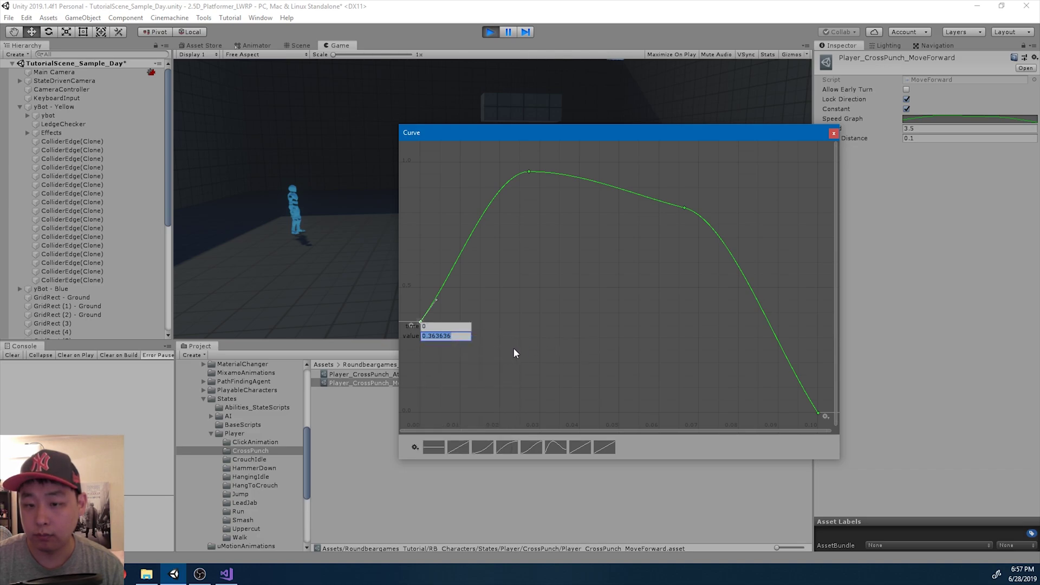
type("0")
key("Return")
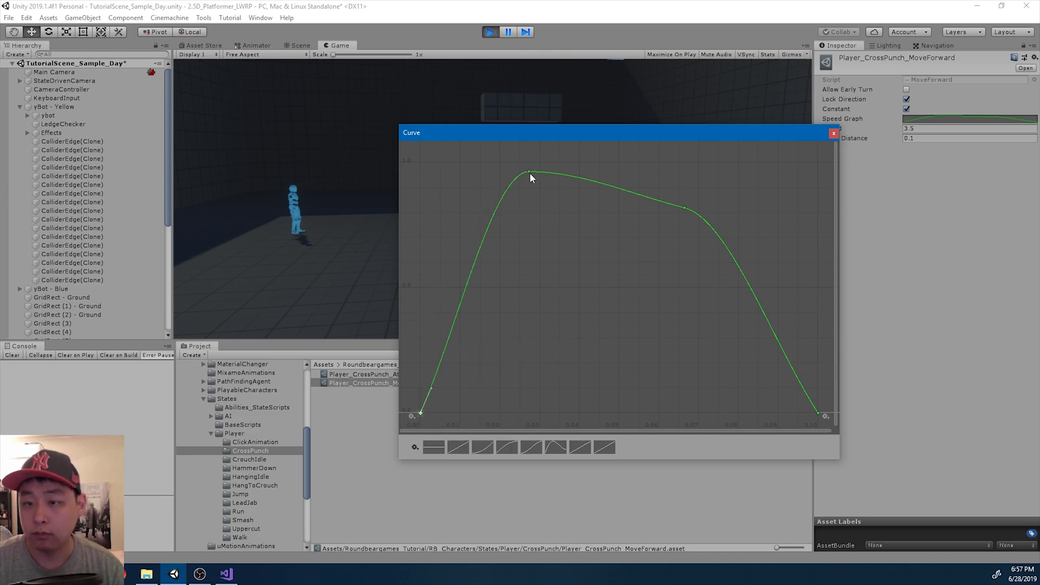
Step: Move the curve's two middle keys to about time 0.02, value 0.87 and time 0.05, value 0.9, and close the curve editor
left_click_drag(530, 174, 515, 178)
left_click_drag(686, 208, 599, 181)
left_click(516, 178)
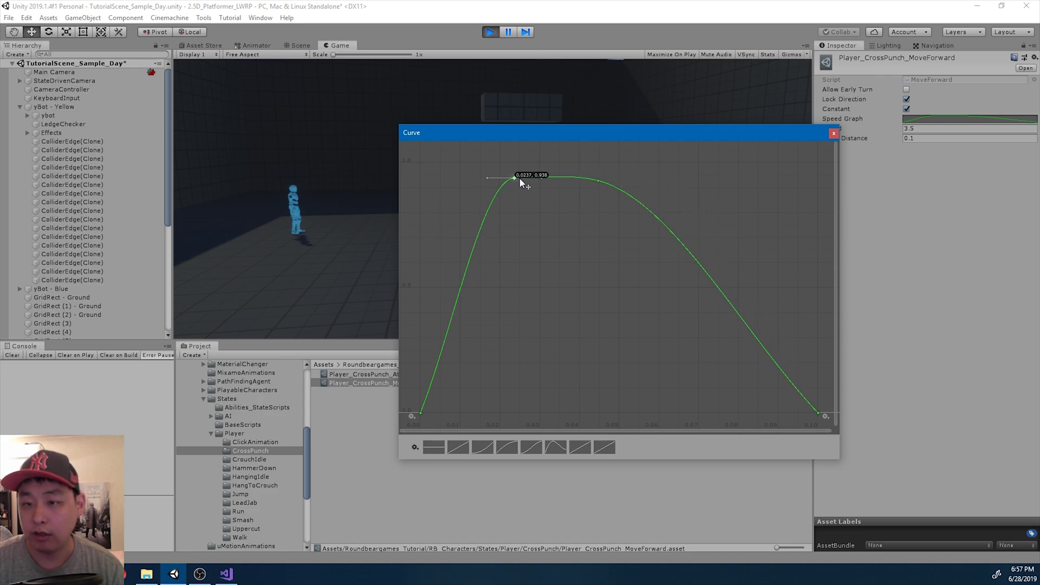
mouse_move(519, 178)
left_mouse_down()
mouse_move(530, 180)
mouse_move(502, 187)
mouse_move(515, 194)
left_mouse_up()
left_click_drag(600, 180, 616, 186)
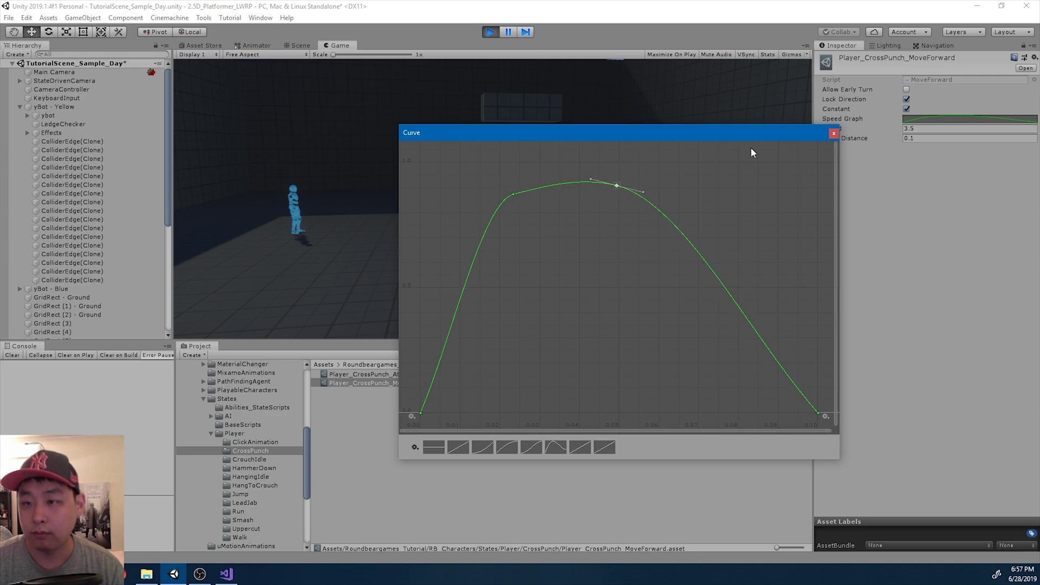
left_click(835, 134)
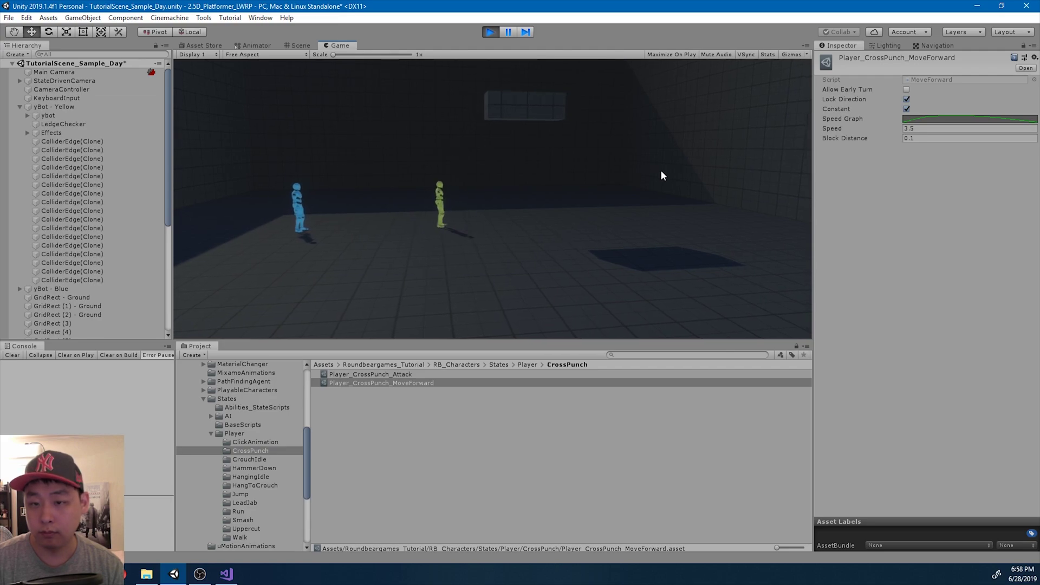
Step: Move the Speed Graph's second key to about time 0.034, value 0.6, and shift the first key to time 0.1, onto the last key
left_click(920, 119)
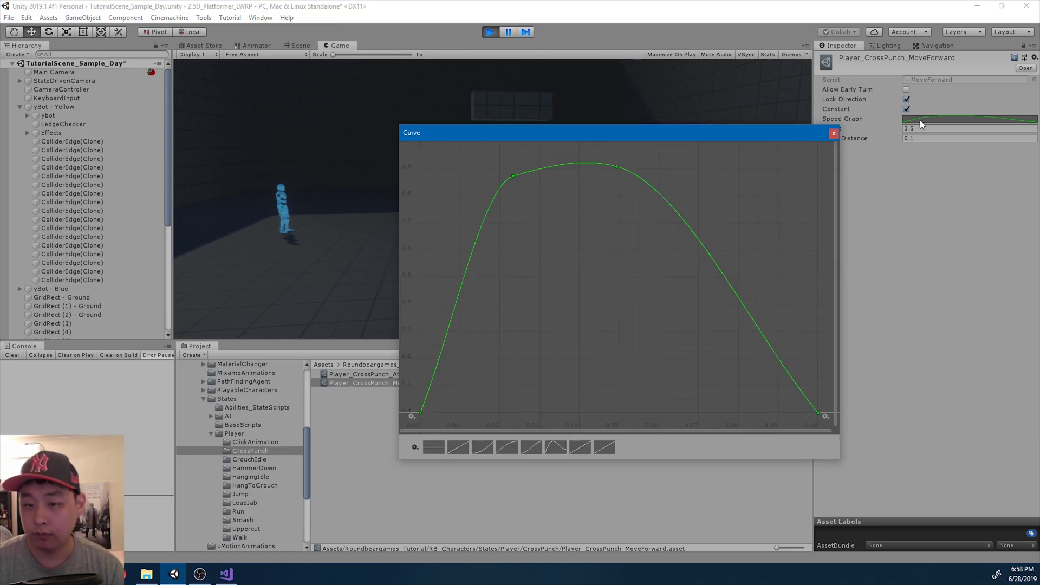
left_click_drag(513, 177, 556, 252)
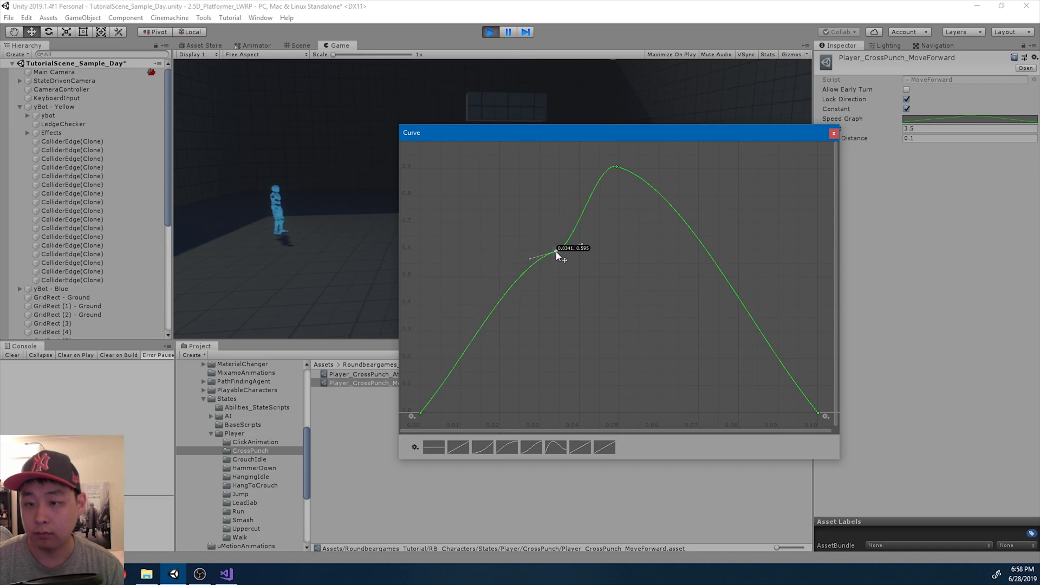
right_click(422, 412)
left_click(457, 428)
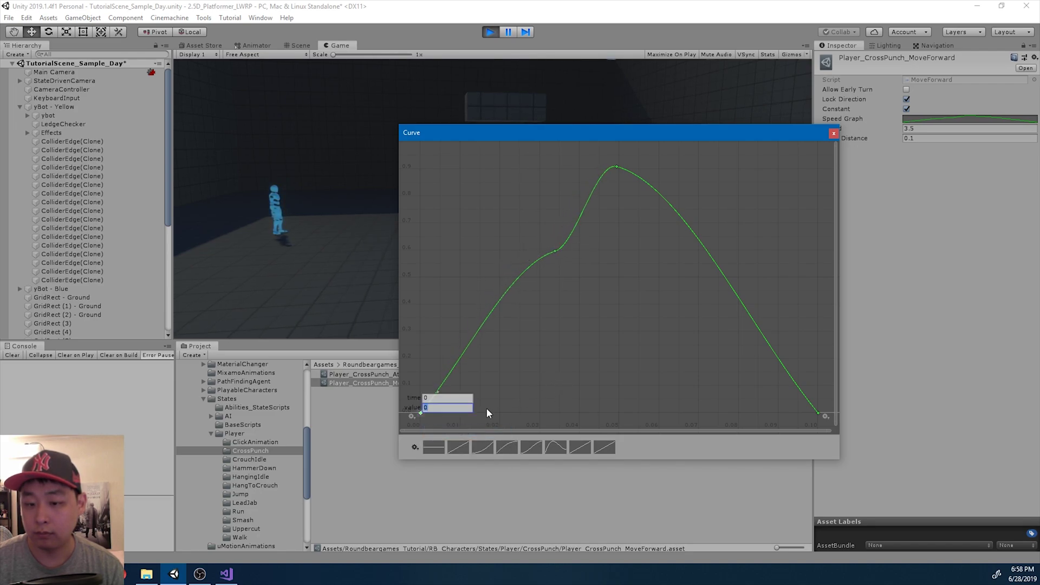
left_click(461, 399)
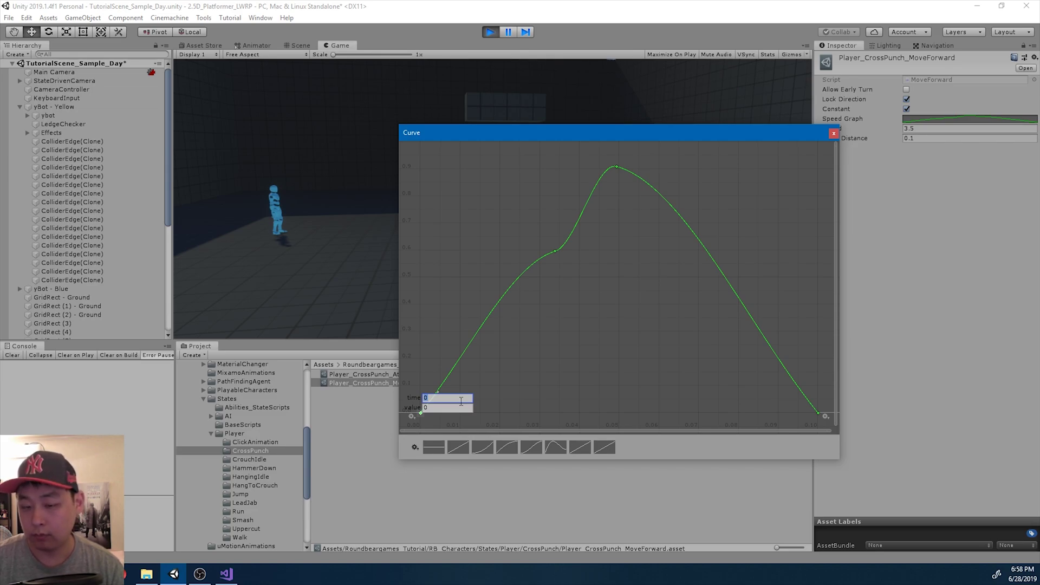
key("Return")
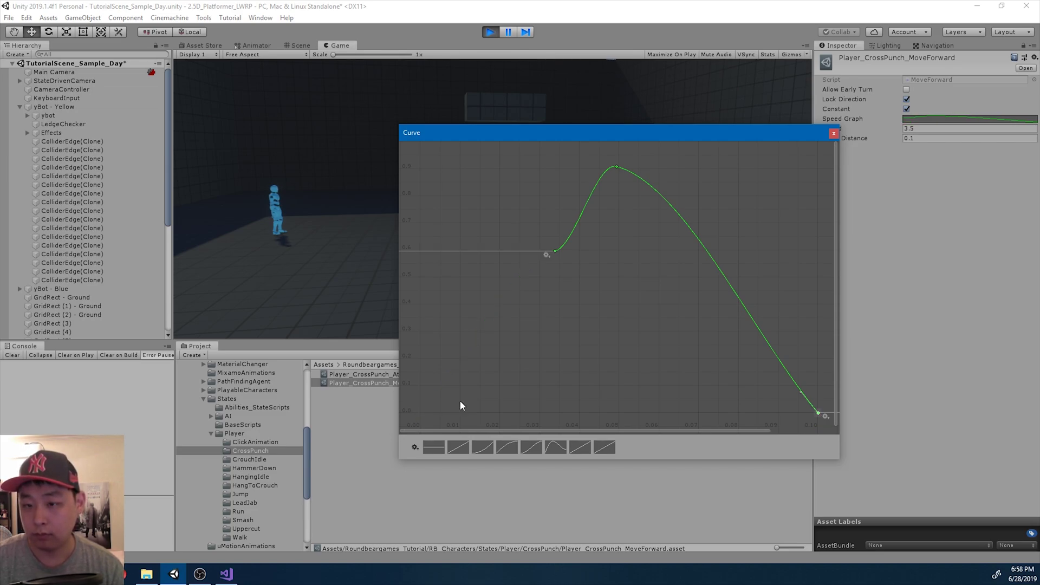
Step: Set the curve's starting key to value 0, move the peak key to about time 0.058, value 0.81, and close the curve editor
right_click(556, 253)
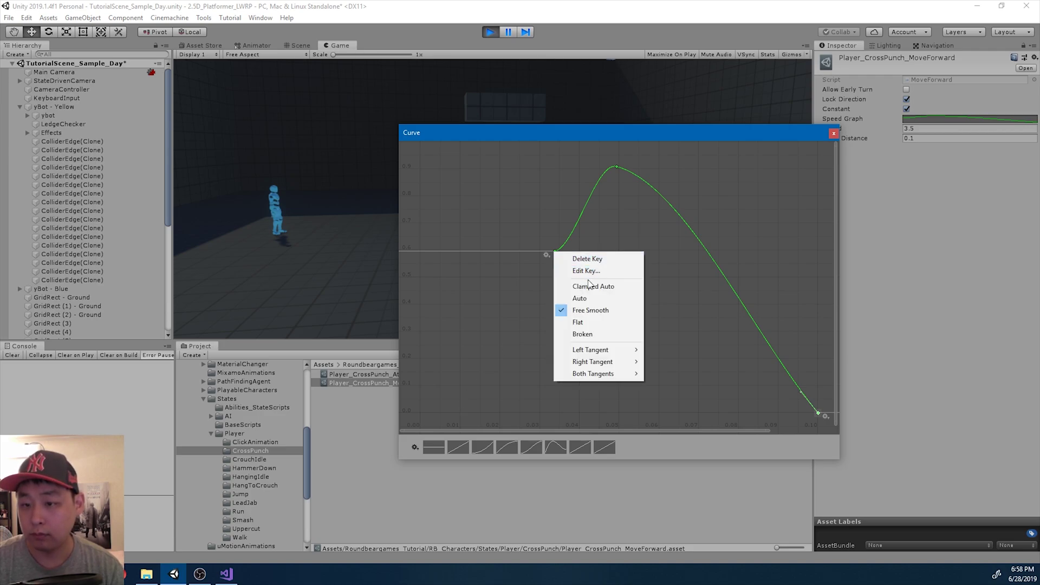
left_click(593, 271)
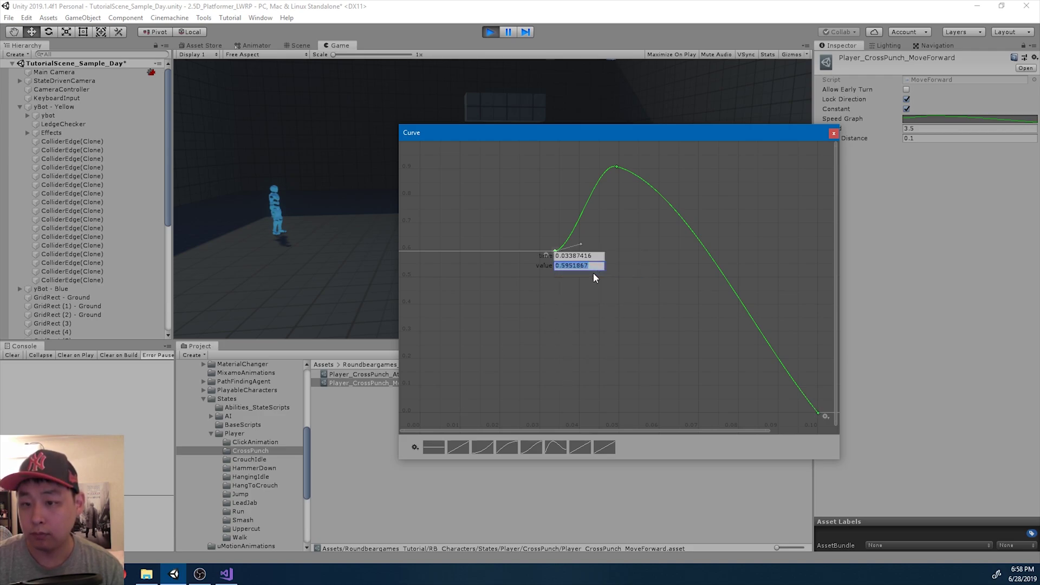
type("0")
key("Return")
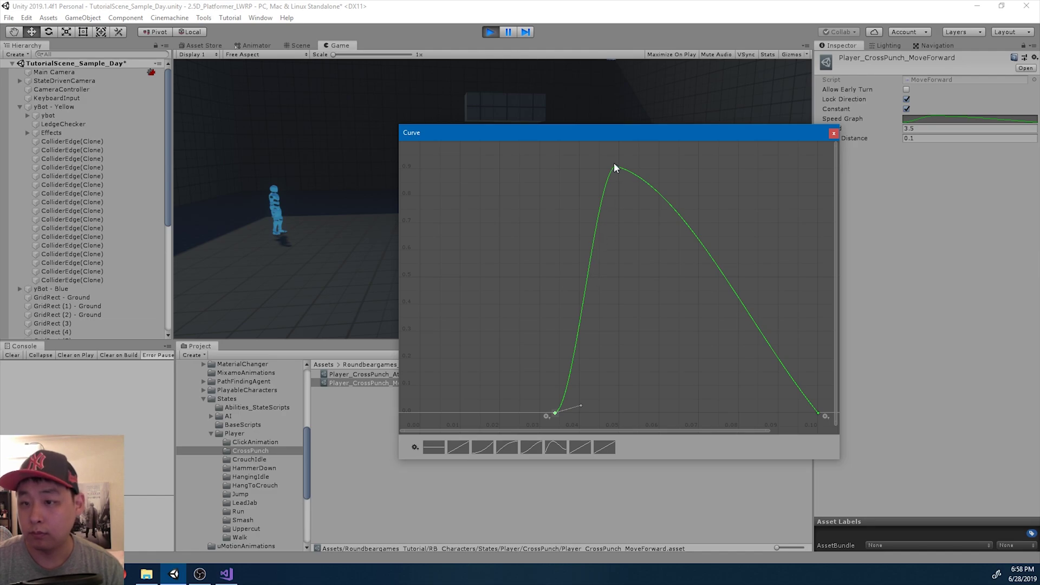
left_click_drag(617, 166, 650, 195)
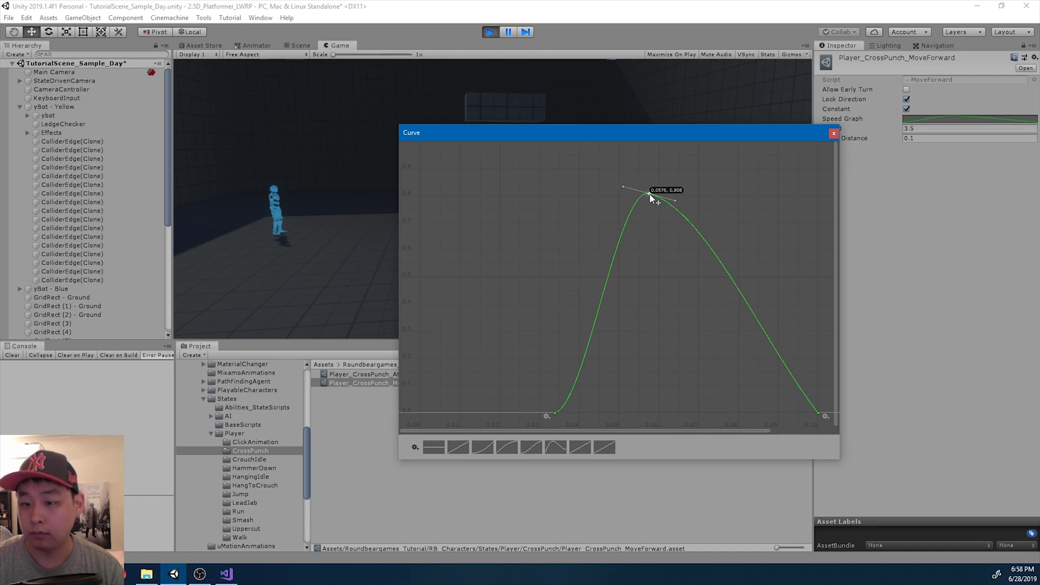
left_click(834, 134)
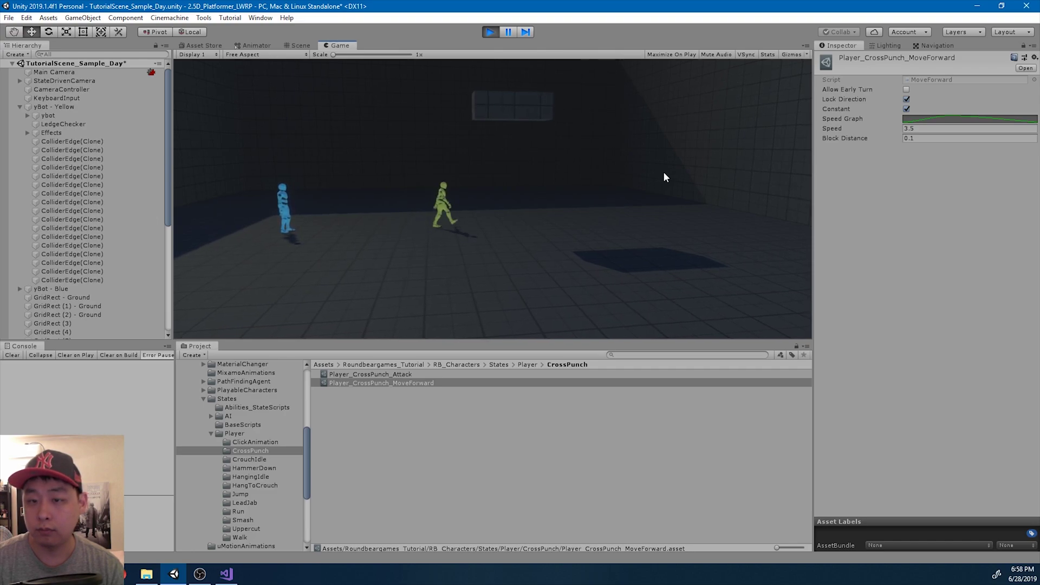
Step: Set Player_CrossPunch_MoveForward's Speed to 5 and test the punch movement in the game
left_click(929, 128)
type("5")
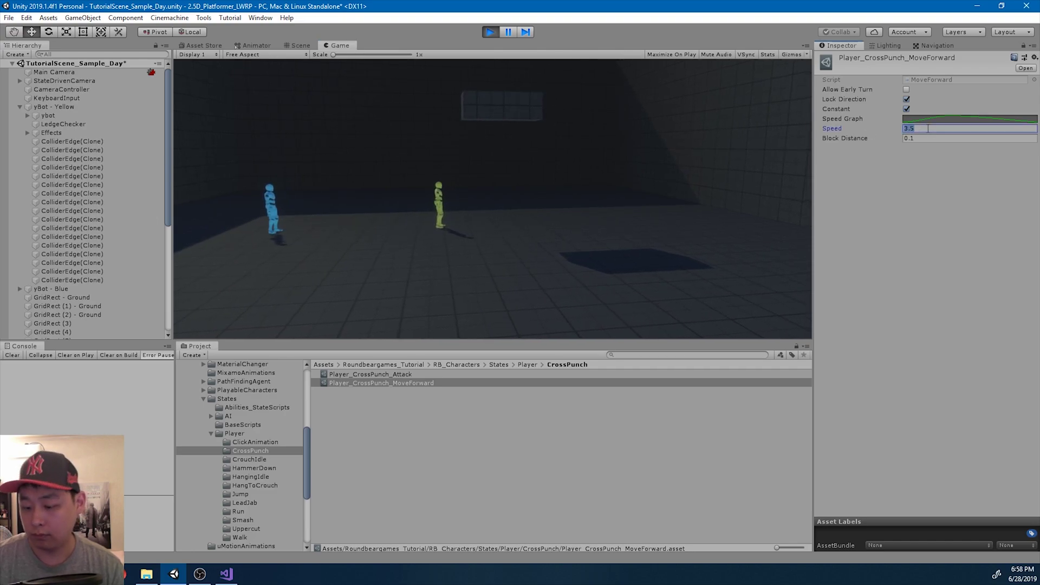
left_click(632, 183)
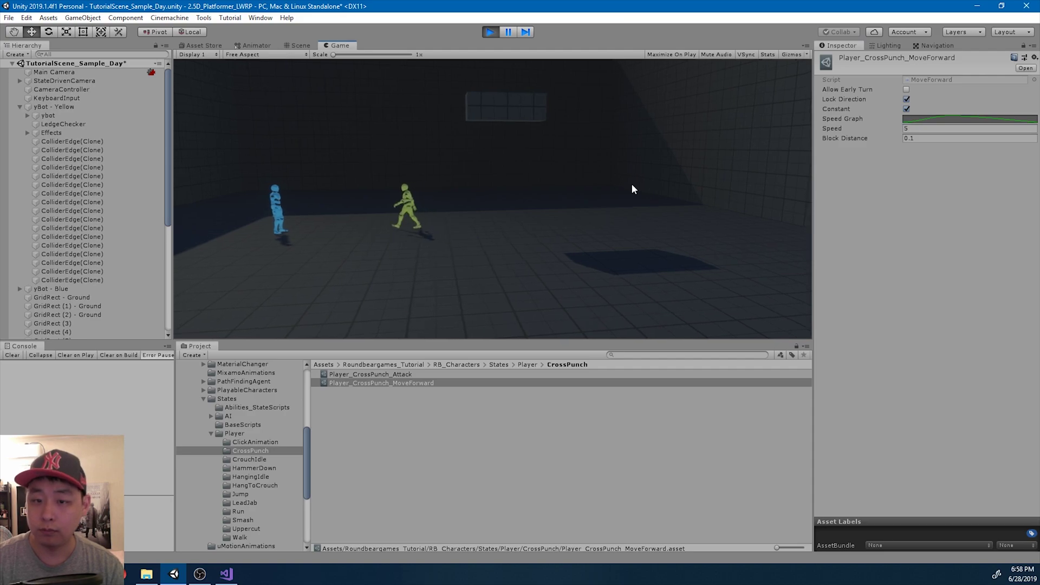
key("d")
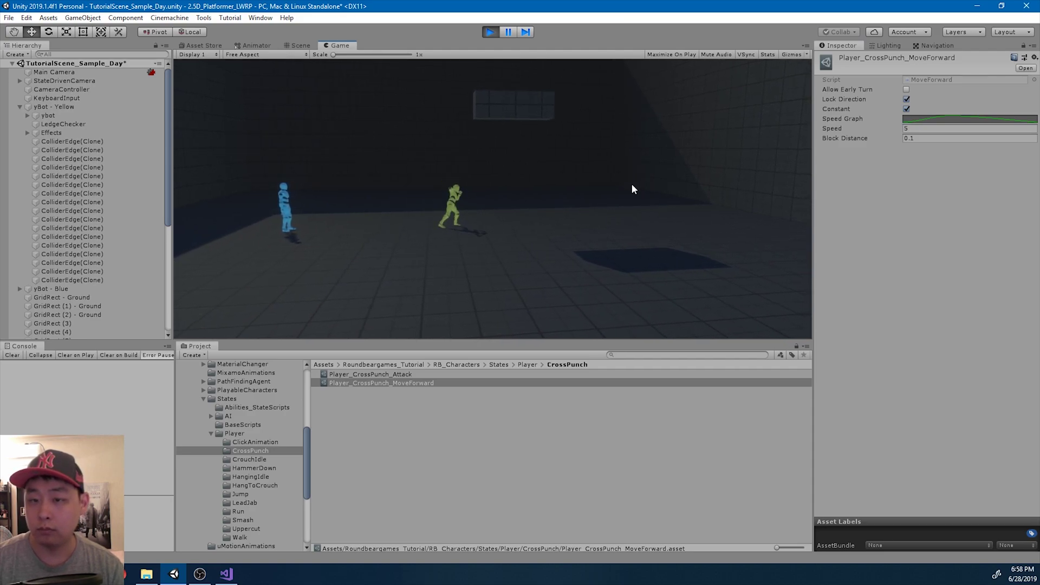
Step: Set the Speed Graph's last key to time 0.2 and move the peak key to about time 0.11, value 0.73
left_click(934, 118)
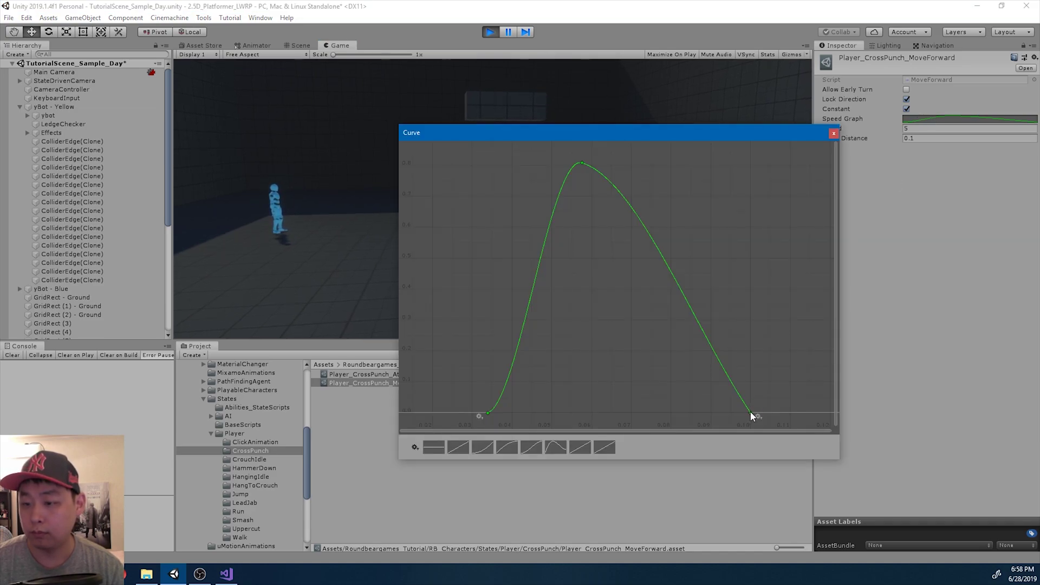
right_click(750, 411)
left_click(775, 431)
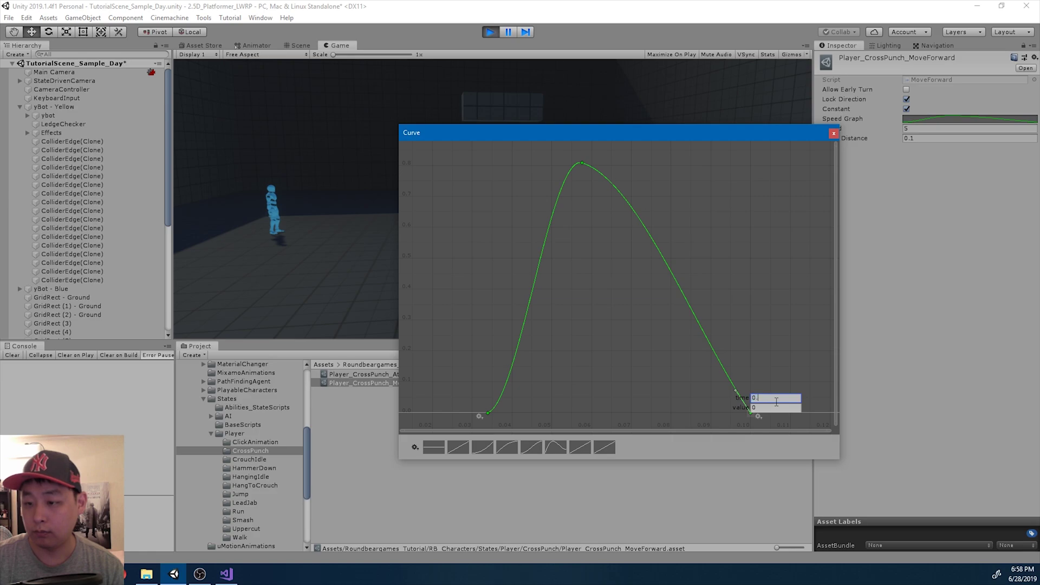
type("0.2")
key("Return")
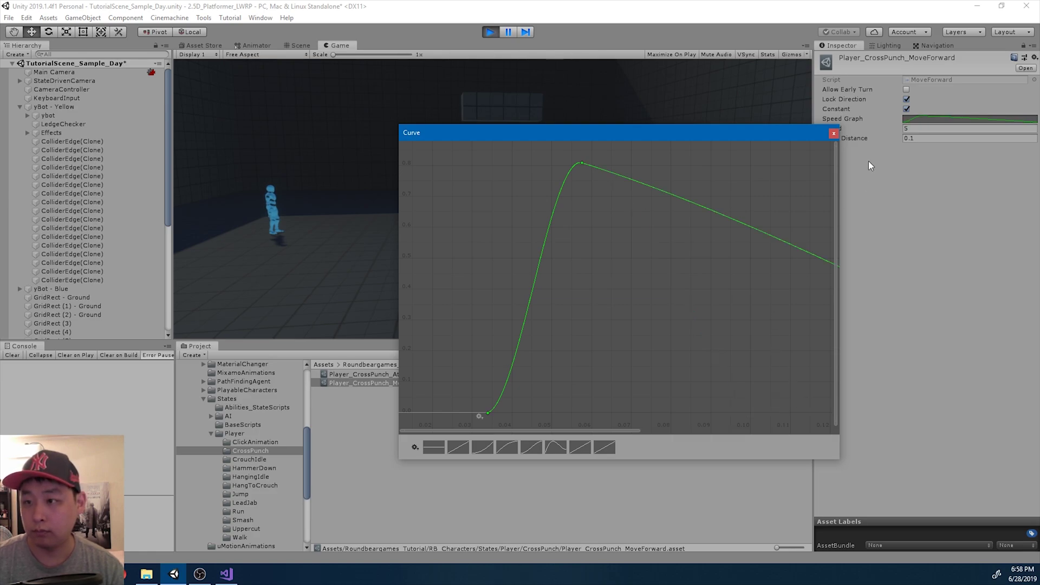
left_click(833, 134)
left_click(936, 119)
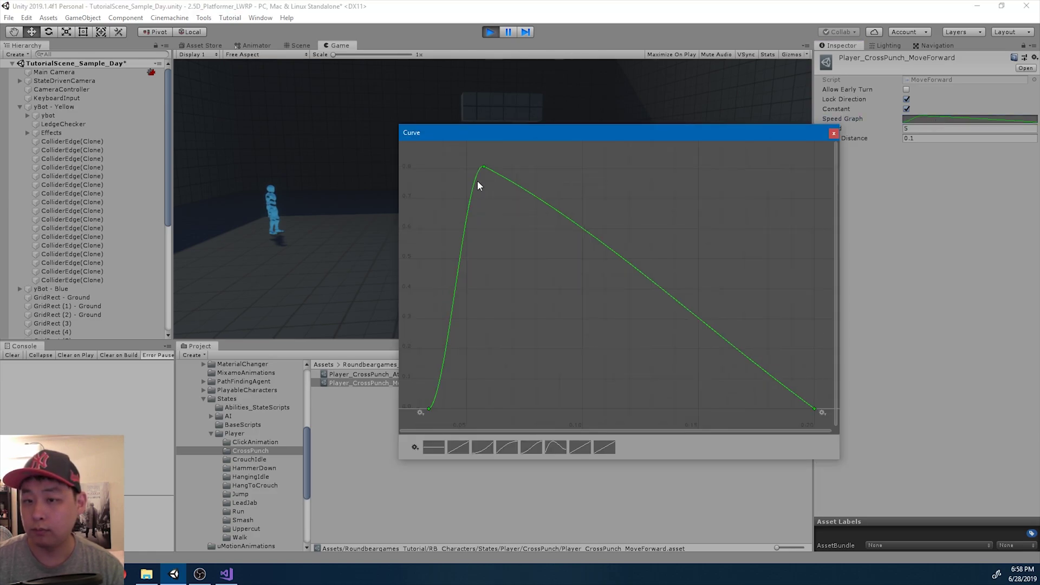
left_click_drag(483, 169, 604, 188)
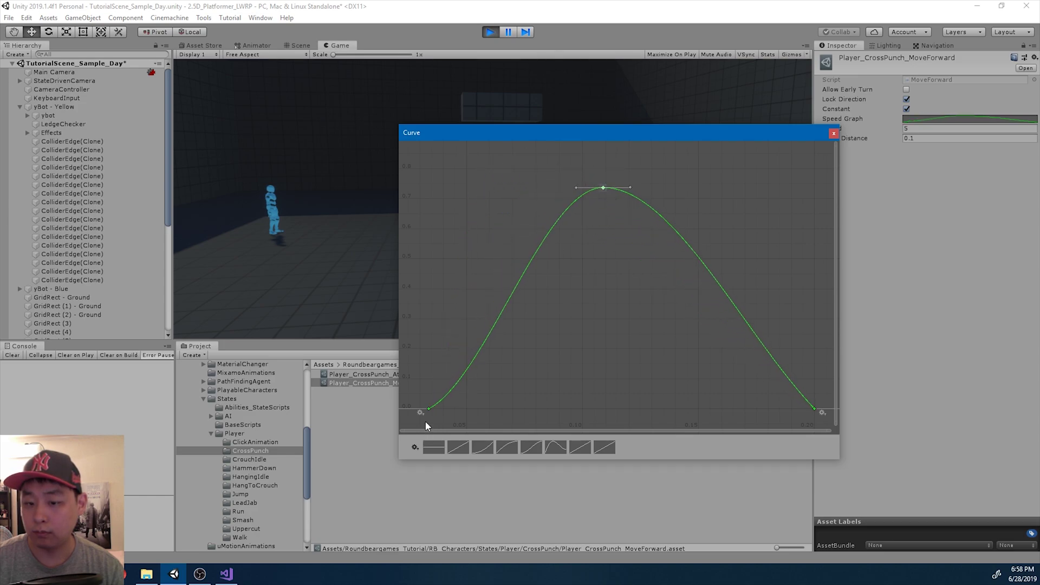
Step: Set the Speed Graph's first key to time 0.1 and move the peak key to about time 0.147, value 0.67
right_click(428, 411)
left_click(459, 425)
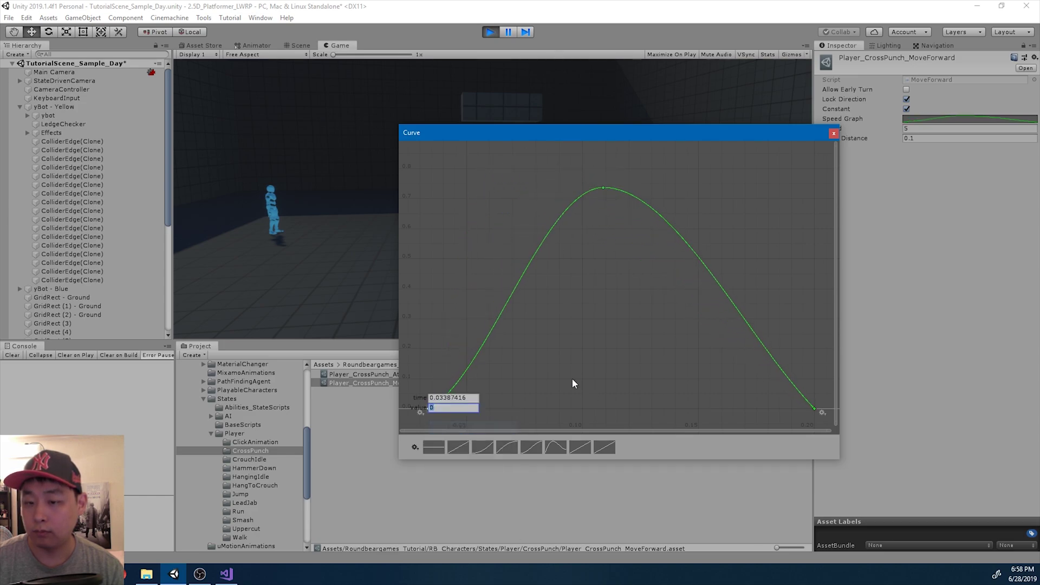
left_click(468, 398)
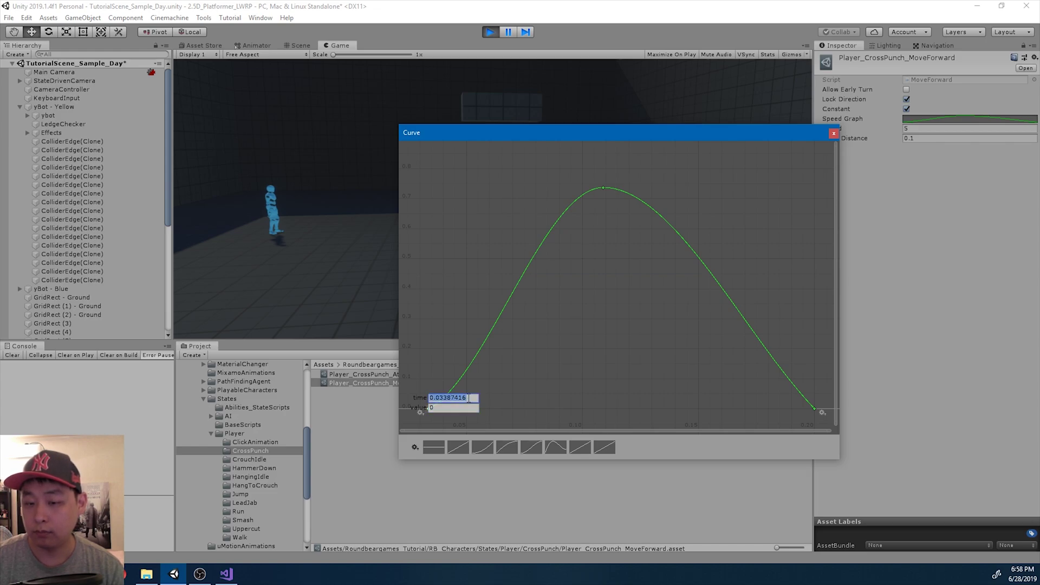
type("0.1")
key("Return")
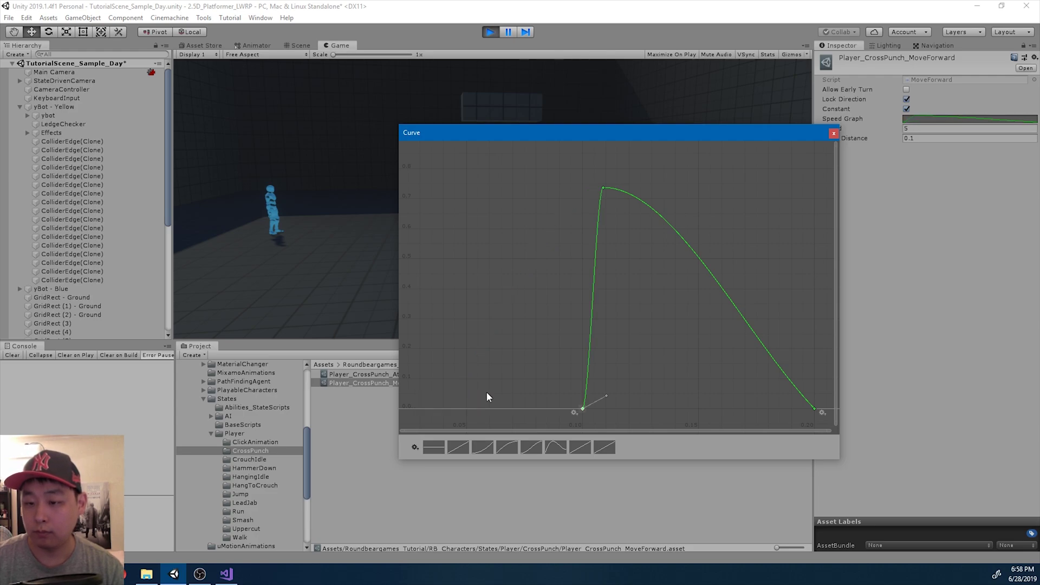
right_click(582, 409)
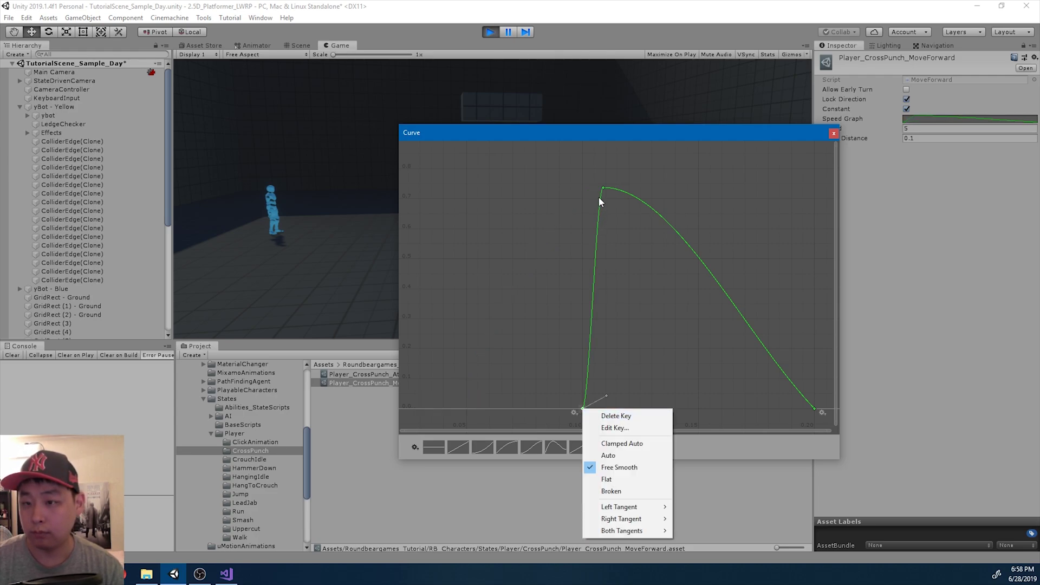
left_click(612, 191)
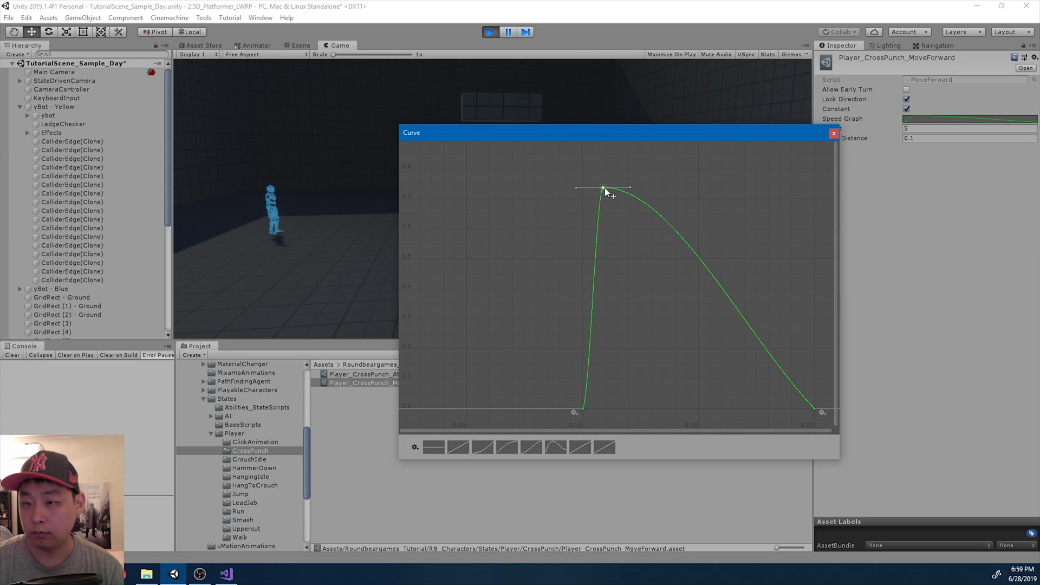
left_click_drag(606, 191, 698, 215)
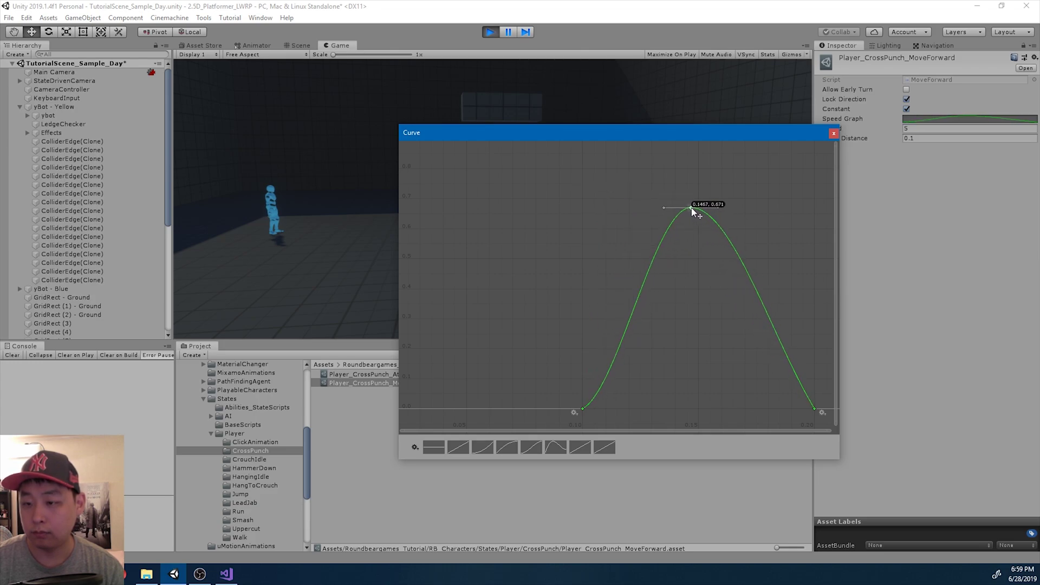
left_click_drag(692, 210, 689, 208)
Step: Close the curve editor, set Player_CrossPunch_MoveForward's Speed to 2.5, and test the punch in the game
left_click(835, 134)
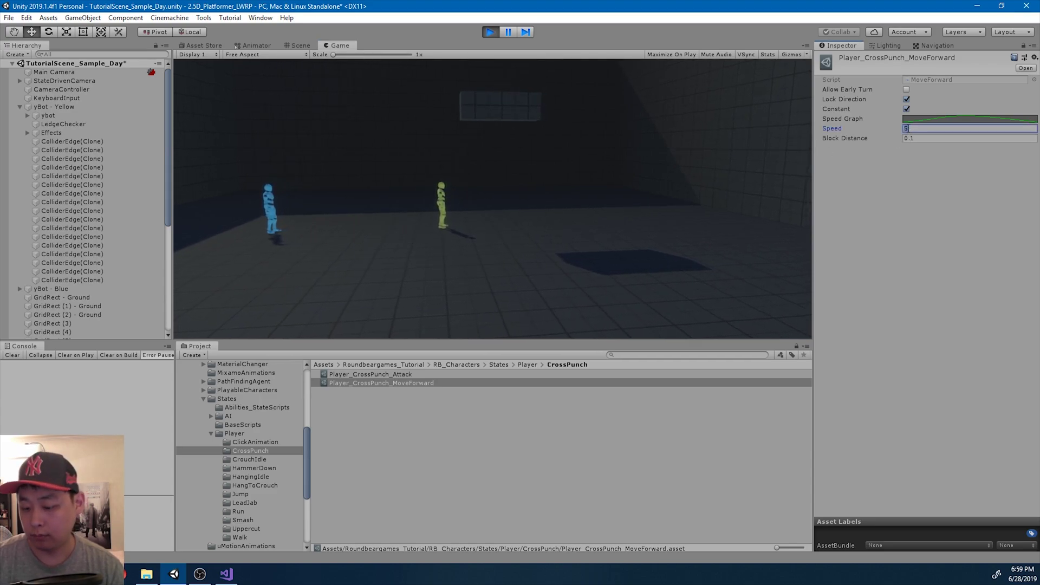
left_click(631, 170)
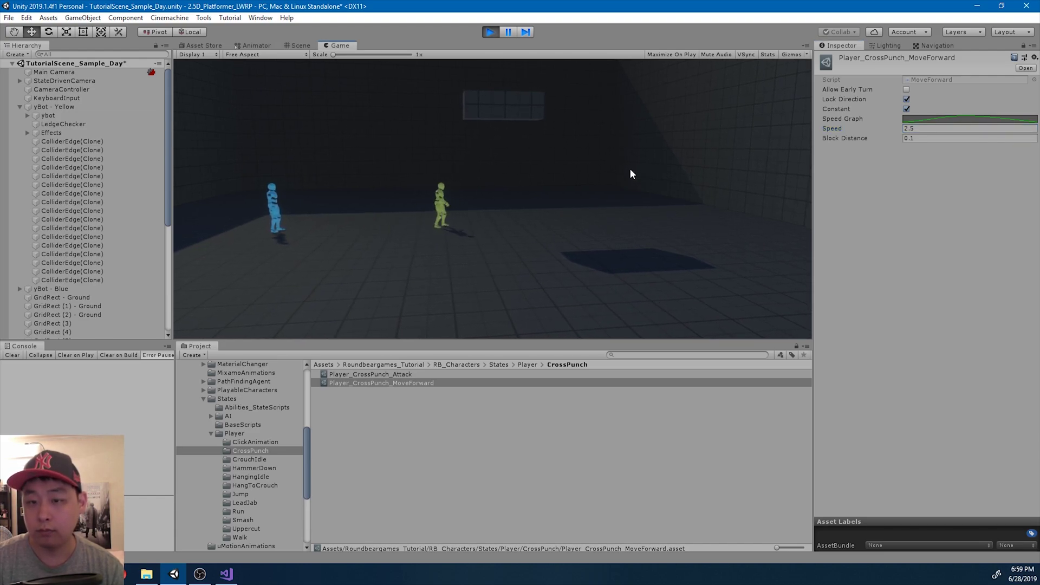
left_click(631, 170)
Step: Reopen the Speed Graph, set its first key to time 0.05, and close the curve editor
left_click(933, 120)
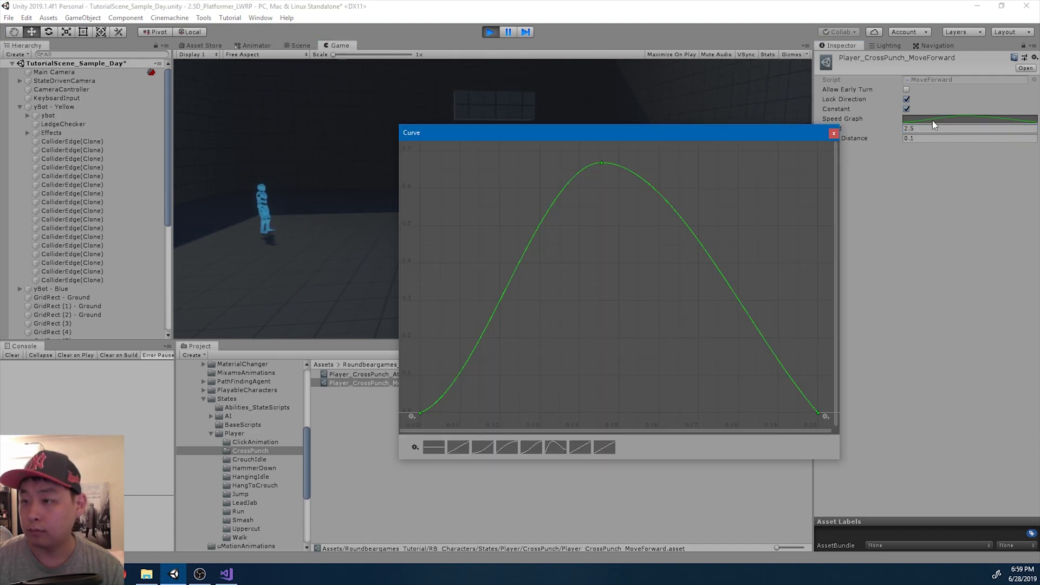
right_click(420, 415)
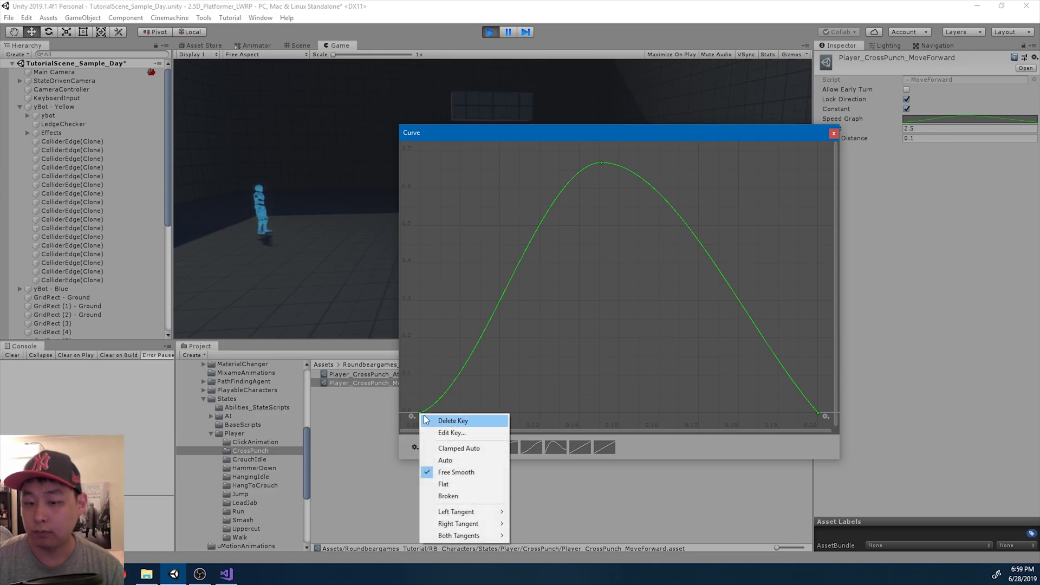
left_click(453, 434)
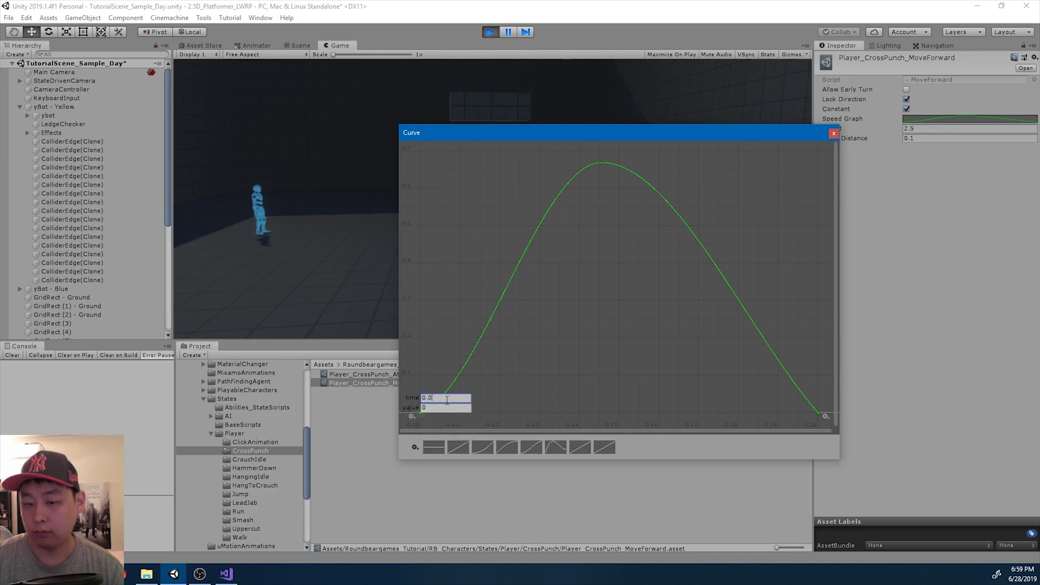
key("Return")
left_click(834, 133)
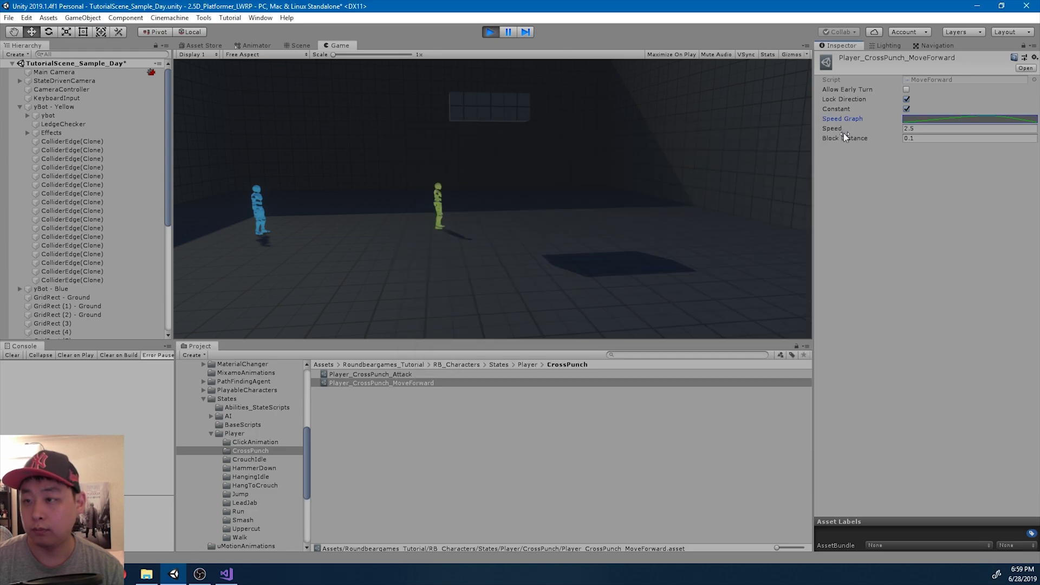
Step: Move the Speed Graph's peak key to about time 0.094, value 0.66, and add a key at about time 0.164, value 0.62
left_click(911, 119)
left_click_drag(678, 164, 529, 184)
right_click(669, 275)
left_click(672, 270)
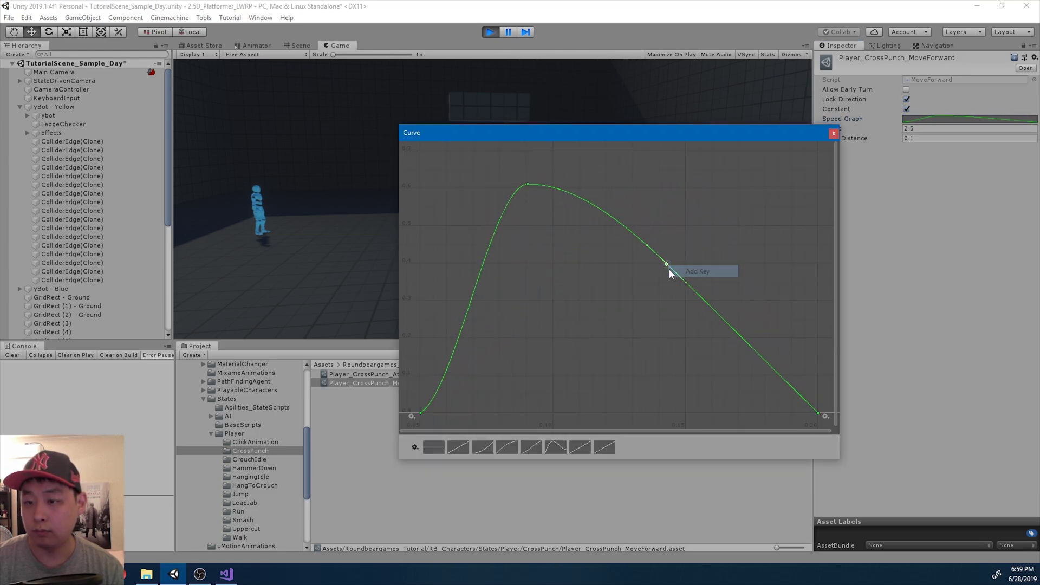
left_click_drag(668, 274, 707, 215)
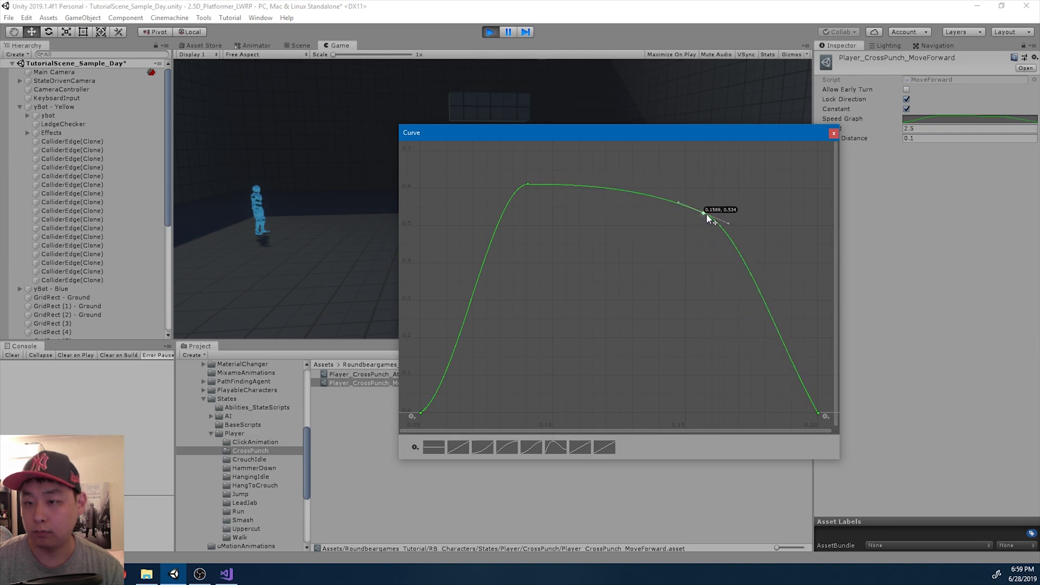
left_click_drag(525, 186, 536, 166)
left_click_drag(705, 214, 723, 182)
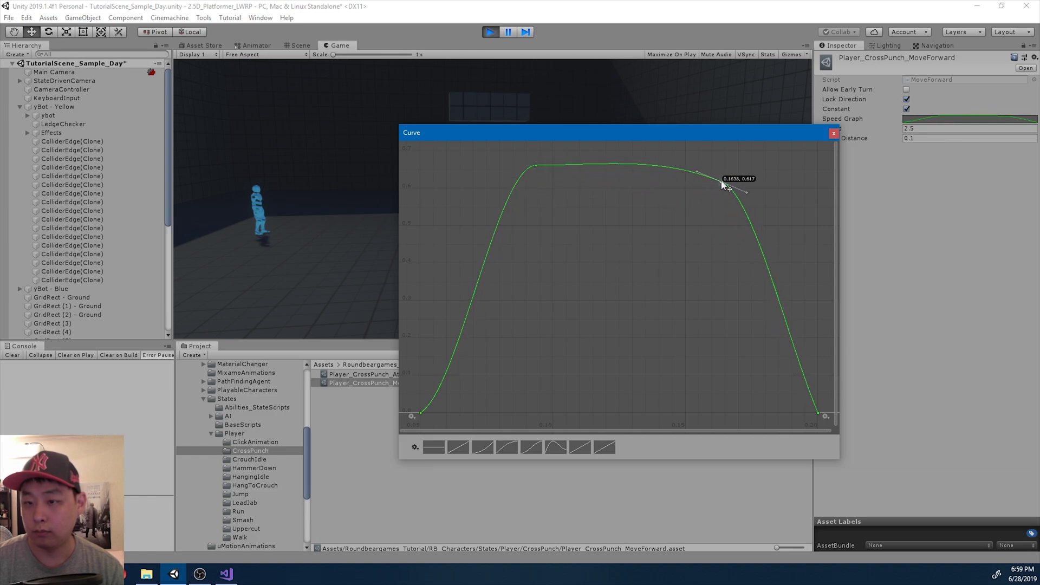
left_click(834, 134)
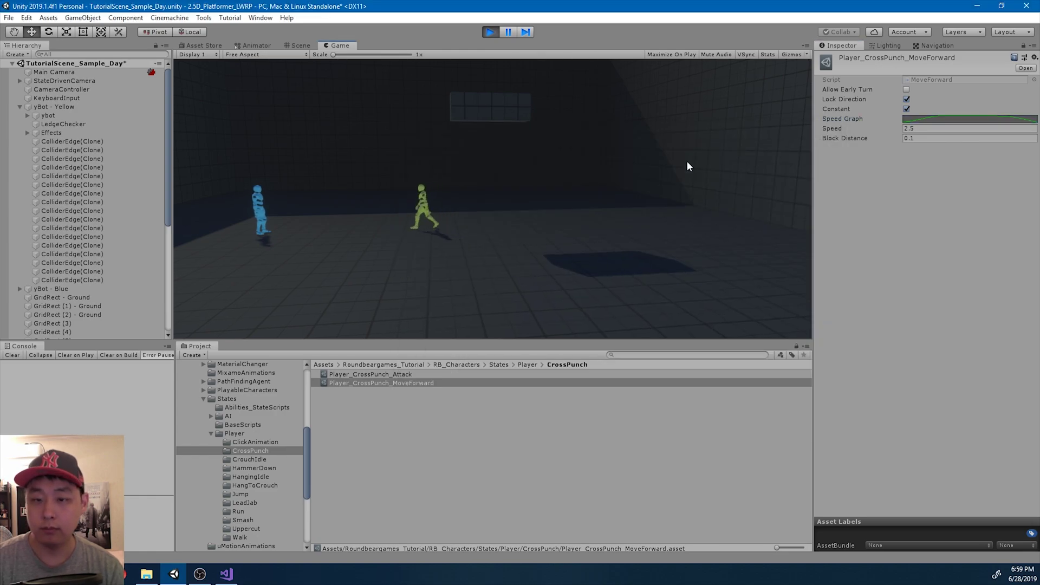
Step: Test the reshaped punch movement in the game and set the move-forward Speed to 2
key("Return")
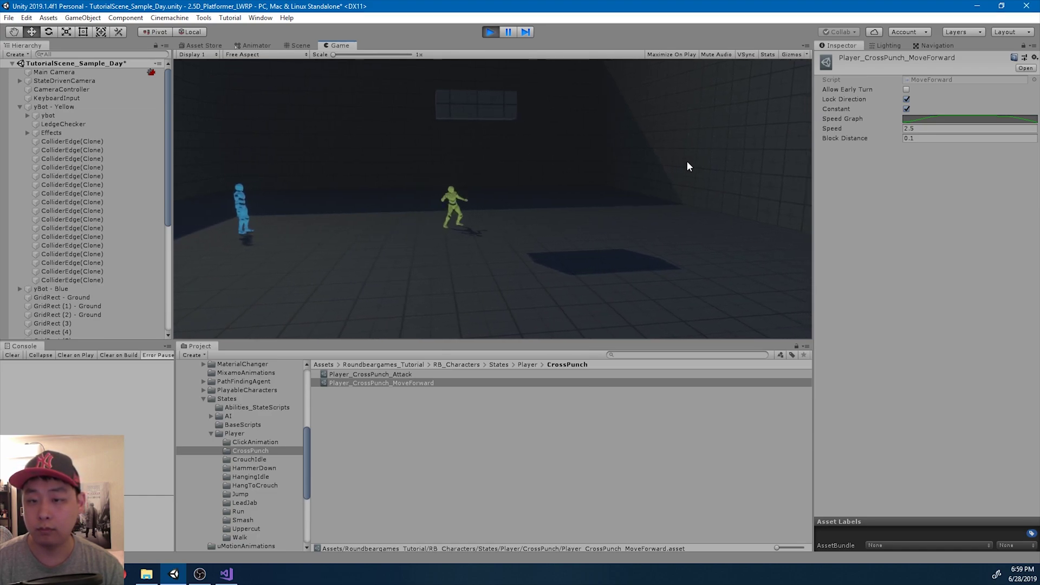
left_click(946, 128)
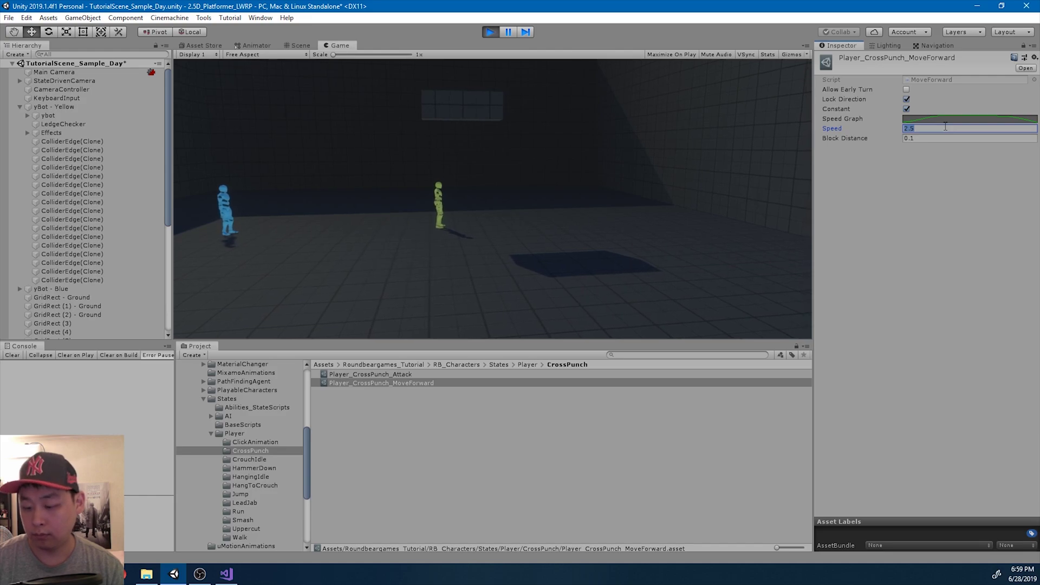
key("Return")
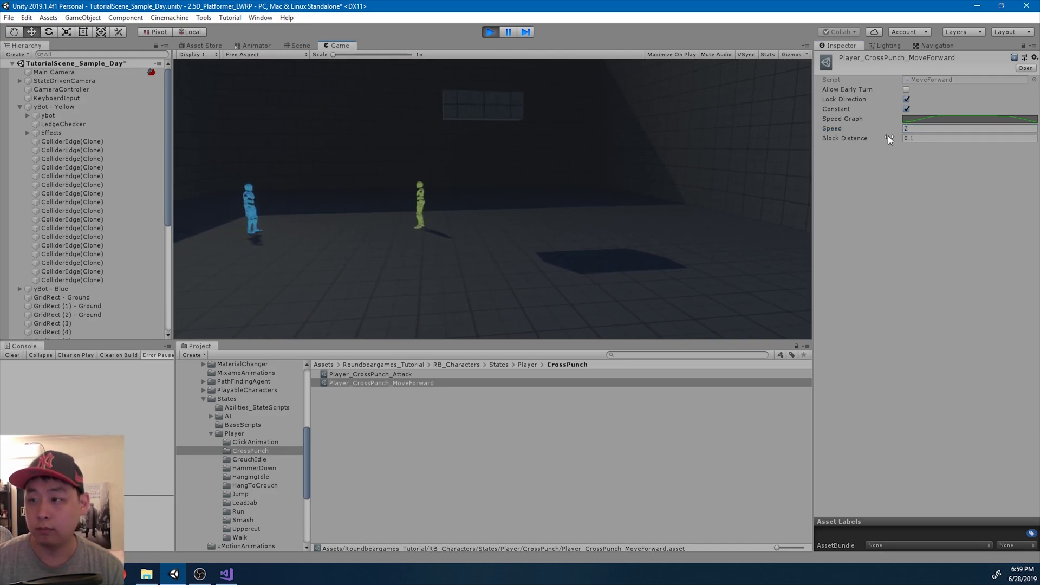
Step: Set the move-forward Speed to 1 and test the punch in the game
left_click(911, 129)
type("1")
left_click(603, 178)
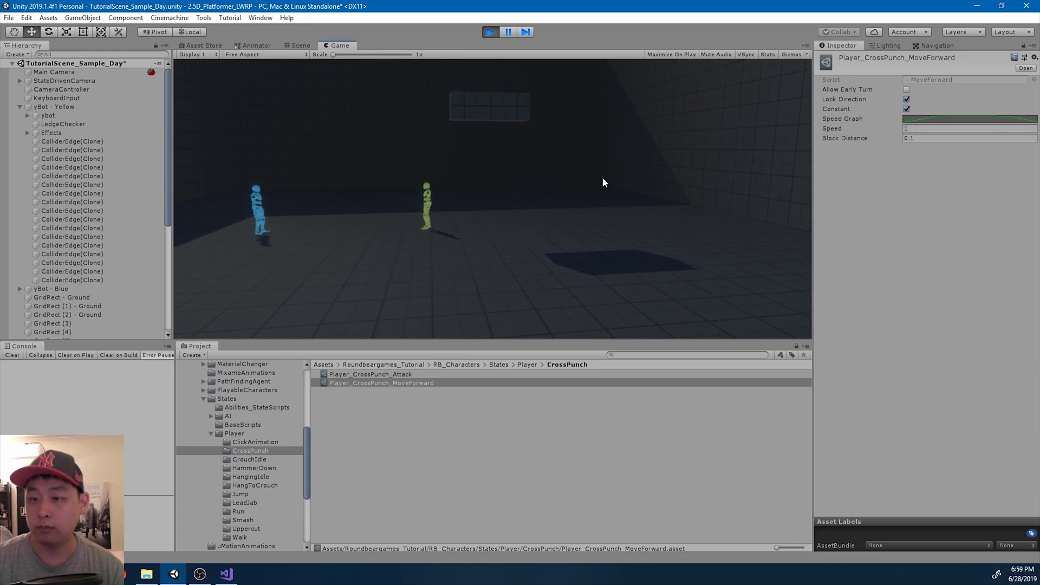
key("Return")
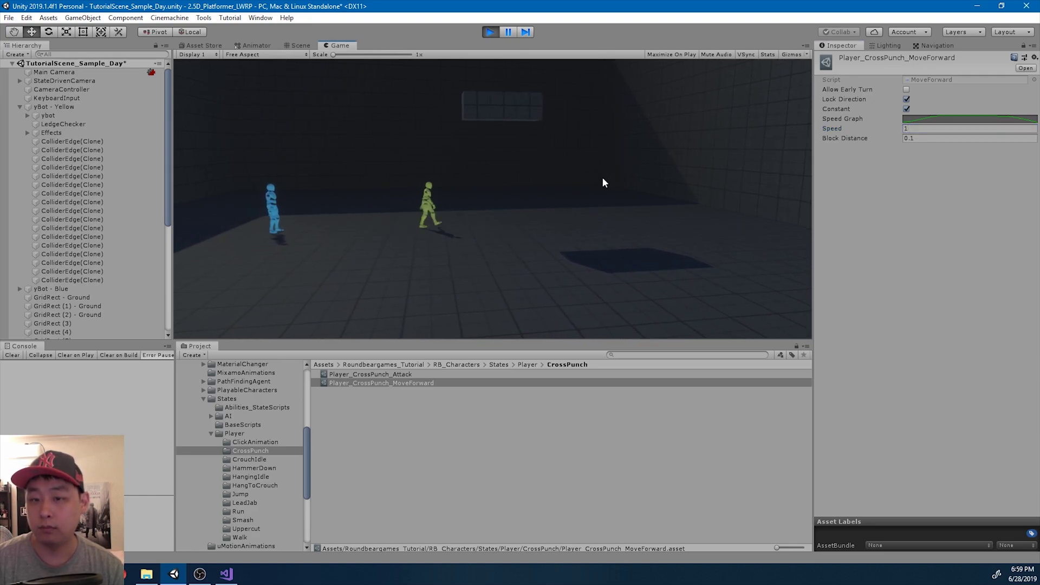
left_click(603, 178)
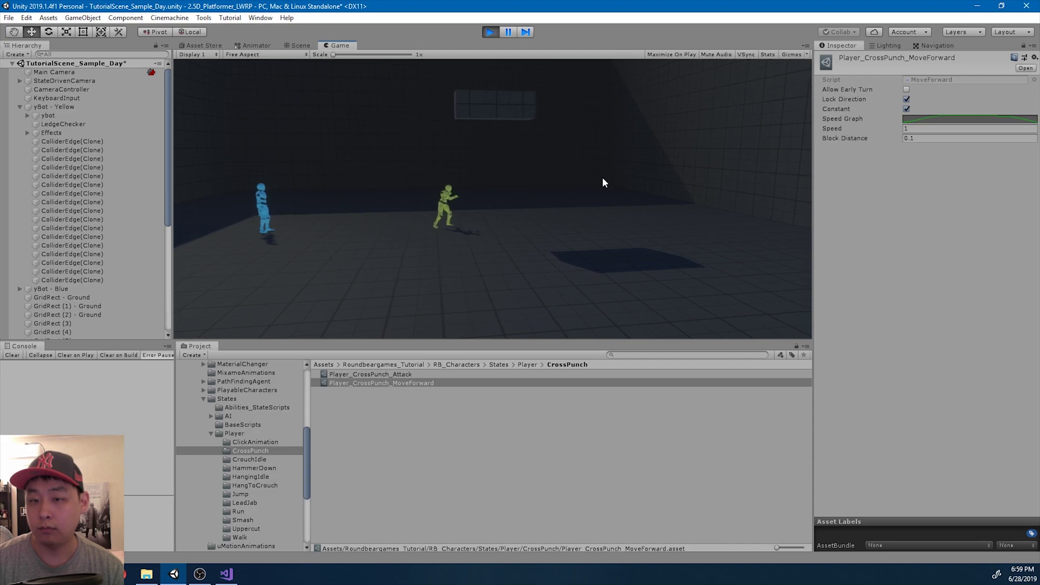
Step: Set the move-forward Speed to 1.5 and test the punch in the game
left_click(919, 128)
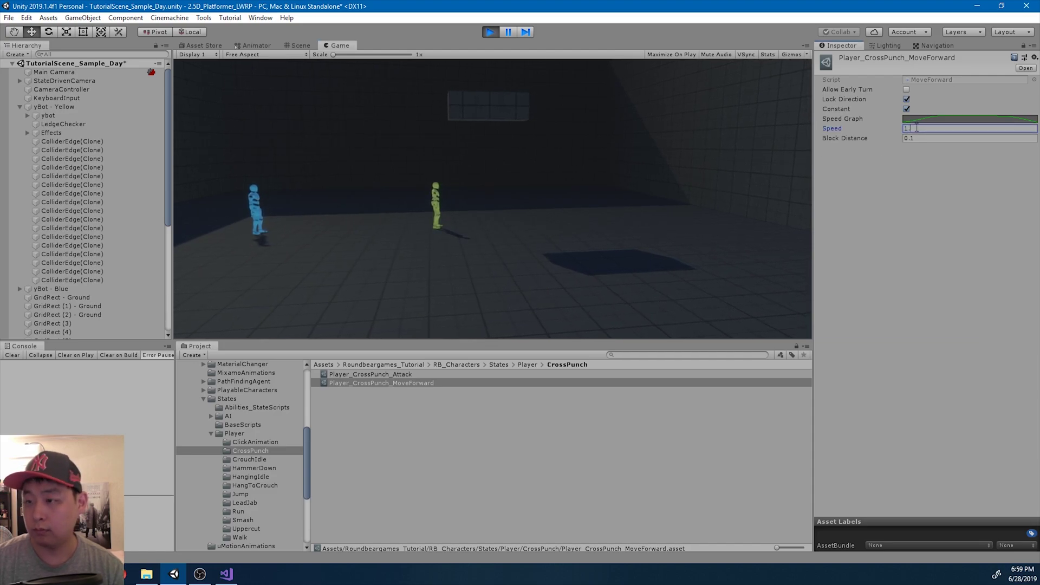
left_click(581, 188)
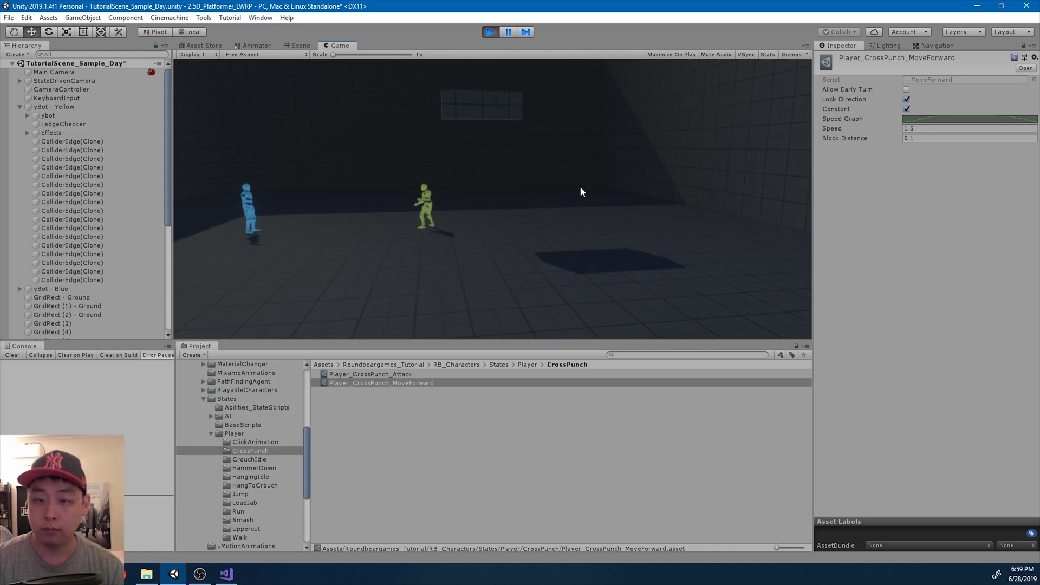
key("Left")
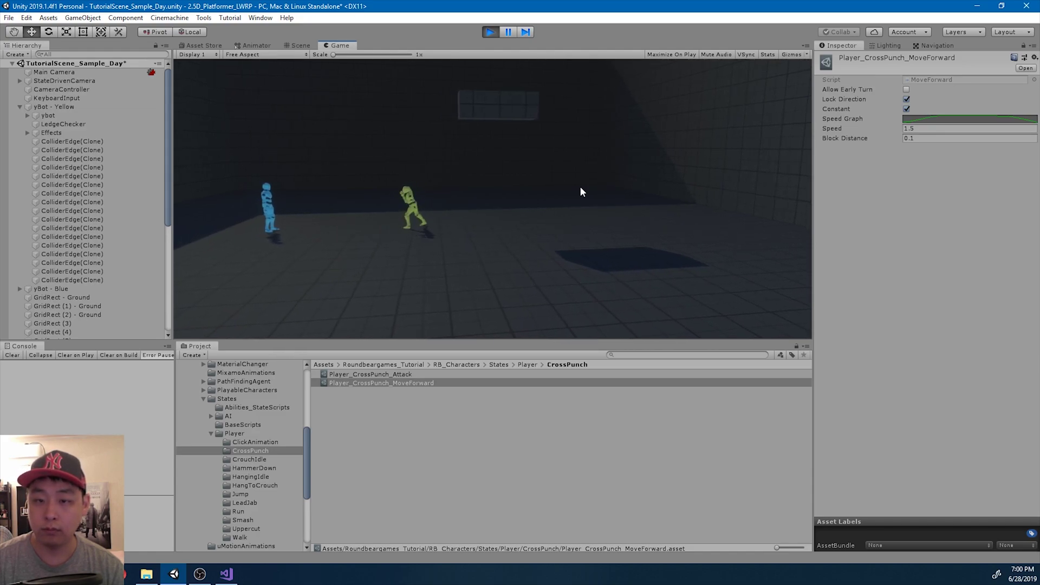
Step: Open the yellow ybot's animator graph, set the CrossPunch state's Speed to 2.1, and return to the game view
left_click(56, 117)
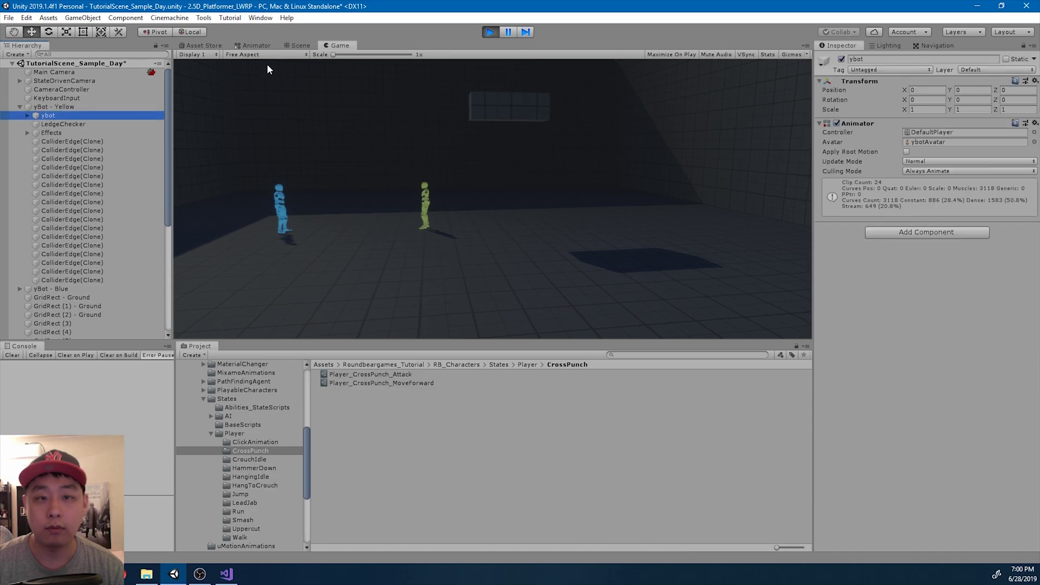
left_click(258, 45)
left_click(798, 145)
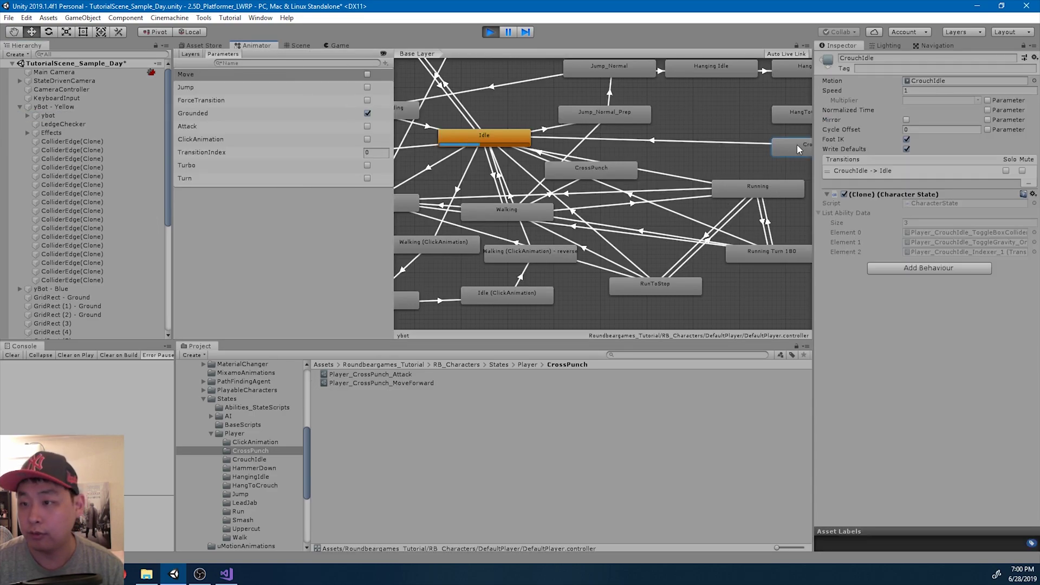
left_click(628, 170)
left_click(919, 92)
type(".")
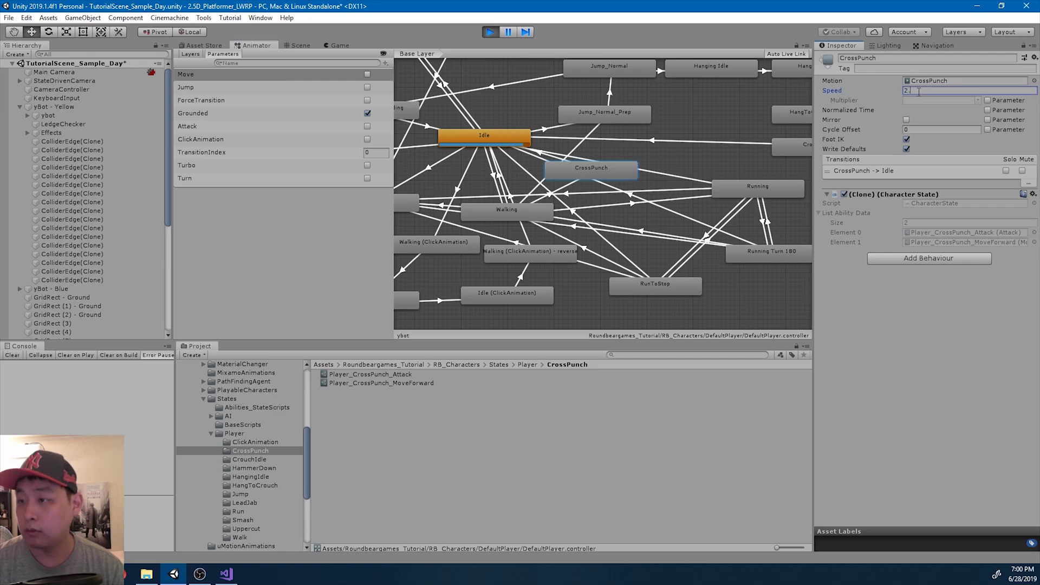
type("1")
left_click(337, 45)
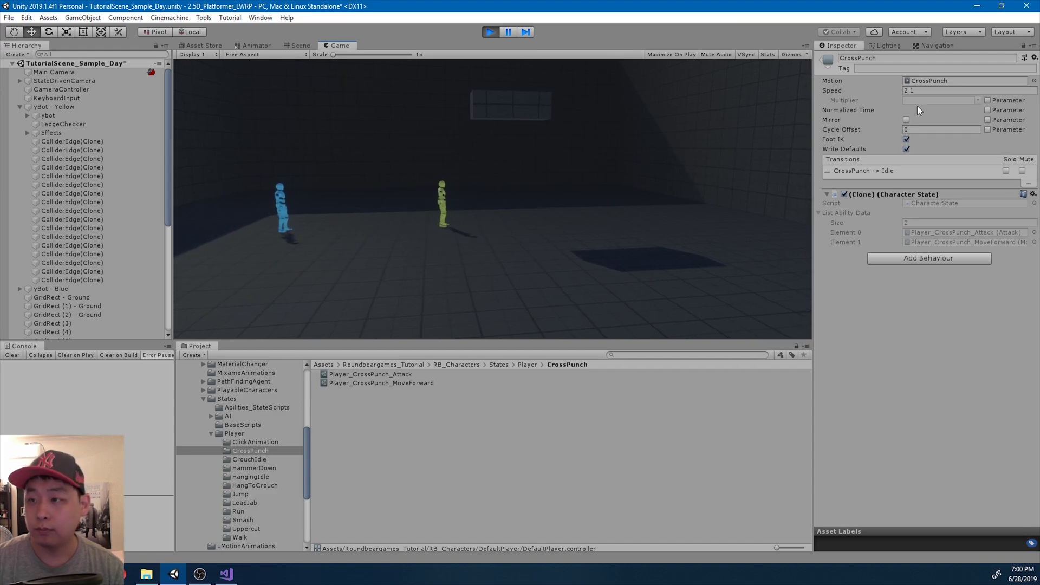
Step: Set the CrossPunch state's Speed to 2.2 and test the punch in the game
left_click(927, 90)
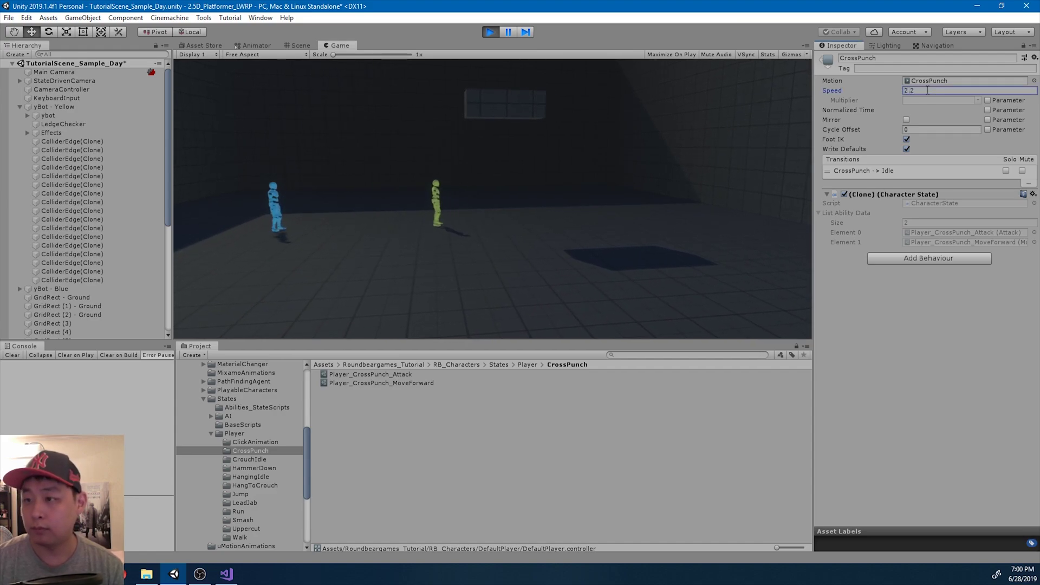
type("2.2")
left_click(655, 206)
key("Return")
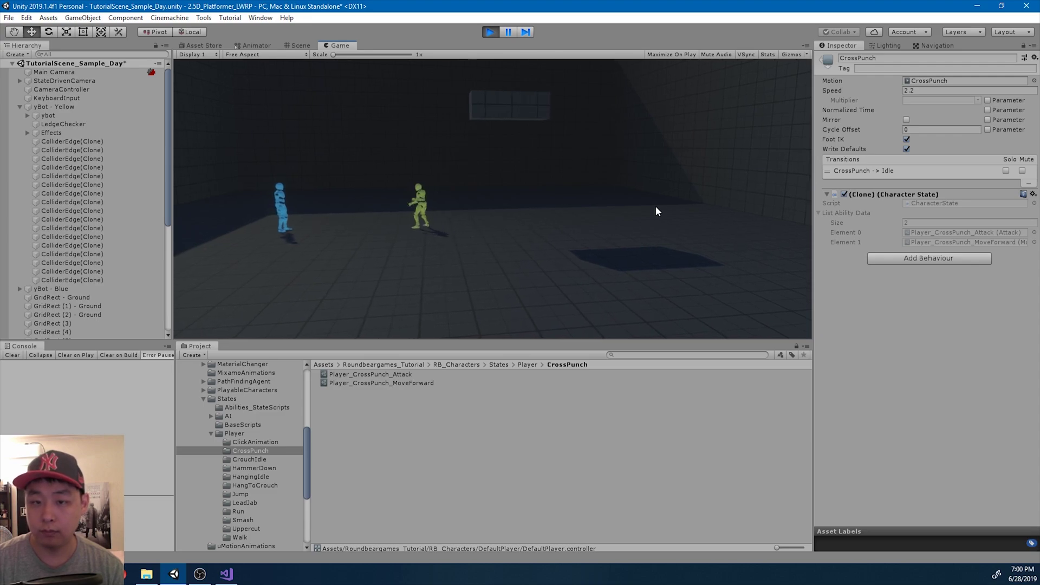
key("Right")
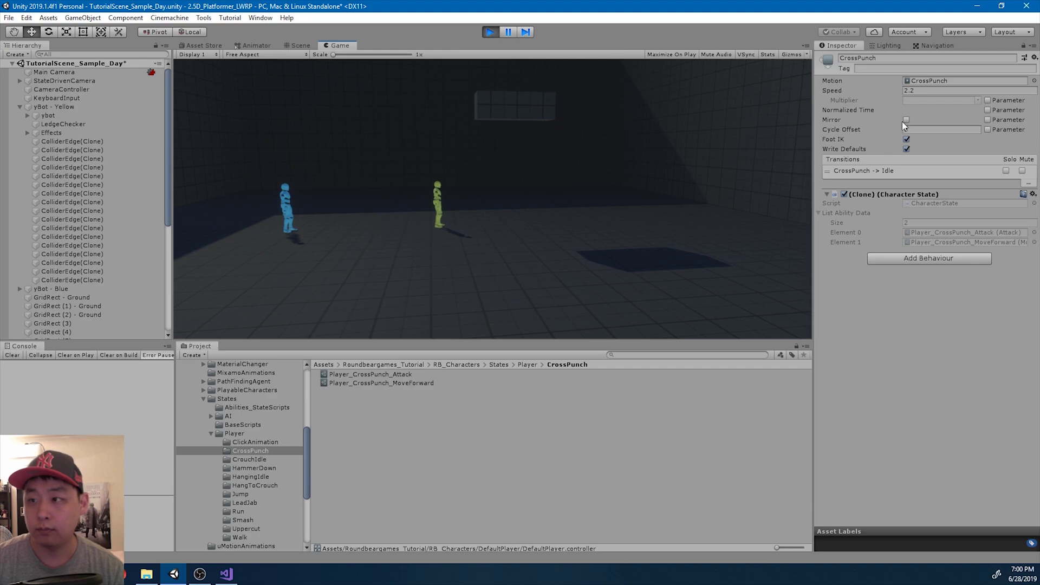
Step: Set the CrossPunch state's Speed to 2.3 and return to the running game to test it
left_click(935, 81)
left_click(932, 90)
key("BackSpace")
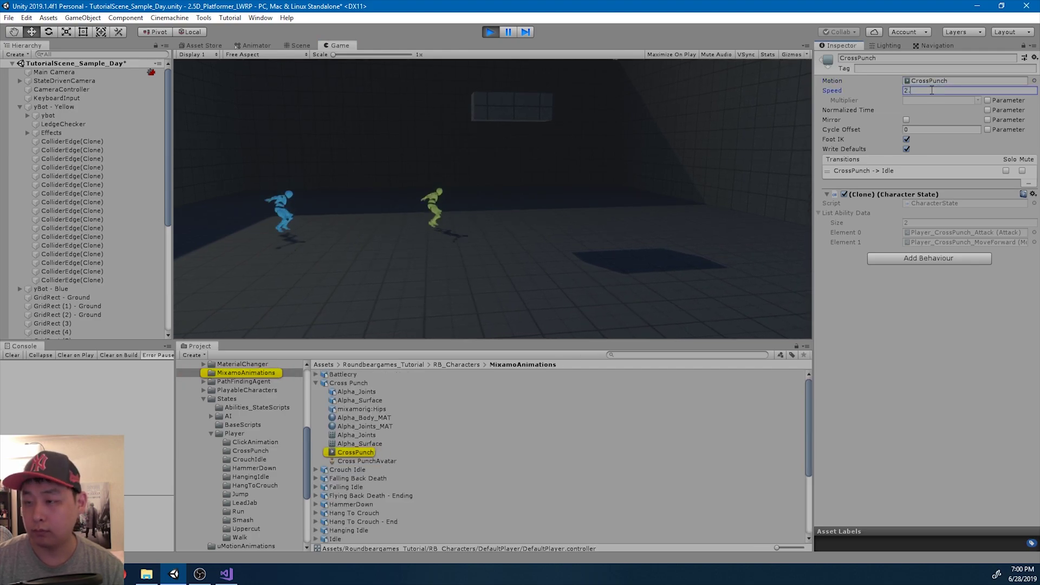
type("3")
left_click(682, 191)
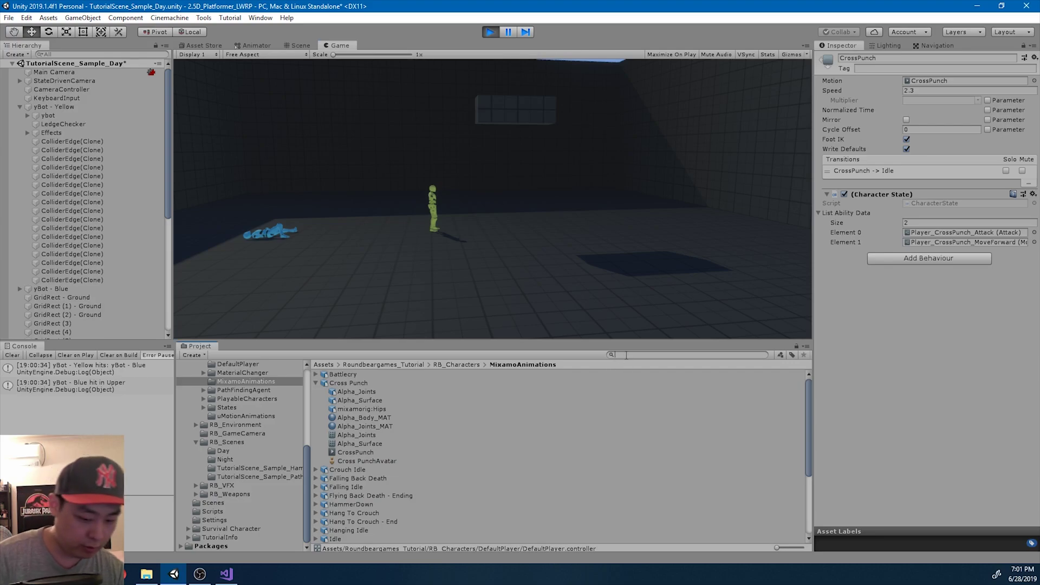
Step: Search the project assets for "_cross" and select Player_CrossPunch_MoveForward
type("_cross")
key("Down")
key("Down")
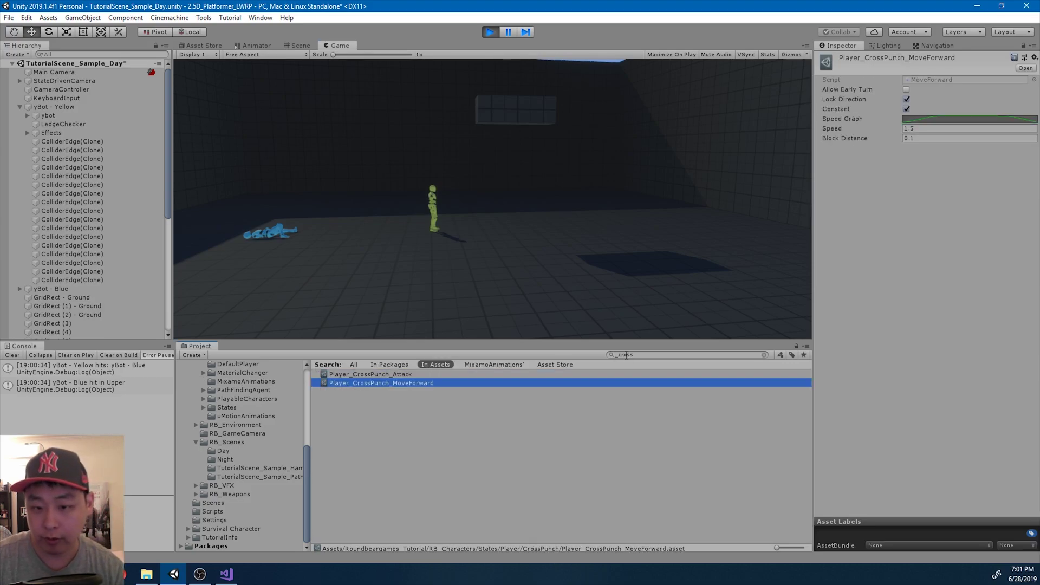
Step: Set the time of the last key in Player_CrossPunch_MoveForward's Speed Graph to 0.3 and close the curve editor
left_click(973, 120)
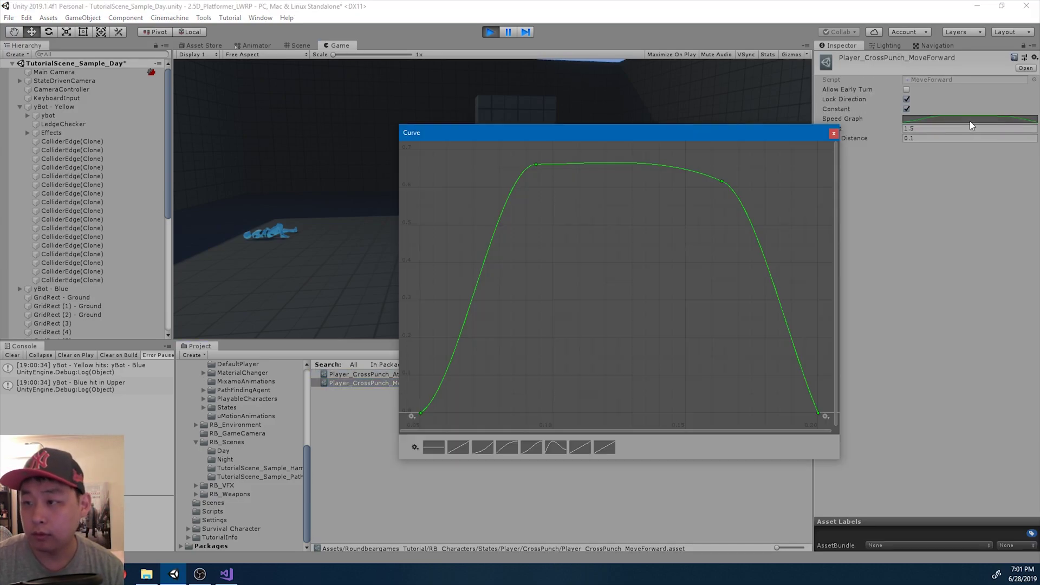
right_click(819, 416)
left_click(844, 432)
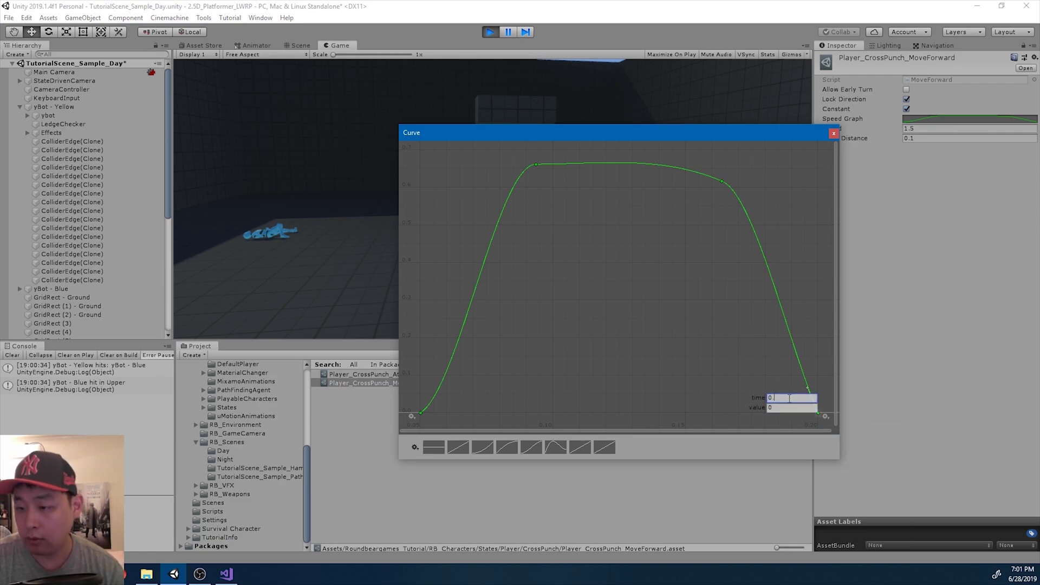
type("3")
key("Return")
left_click(834, 133)
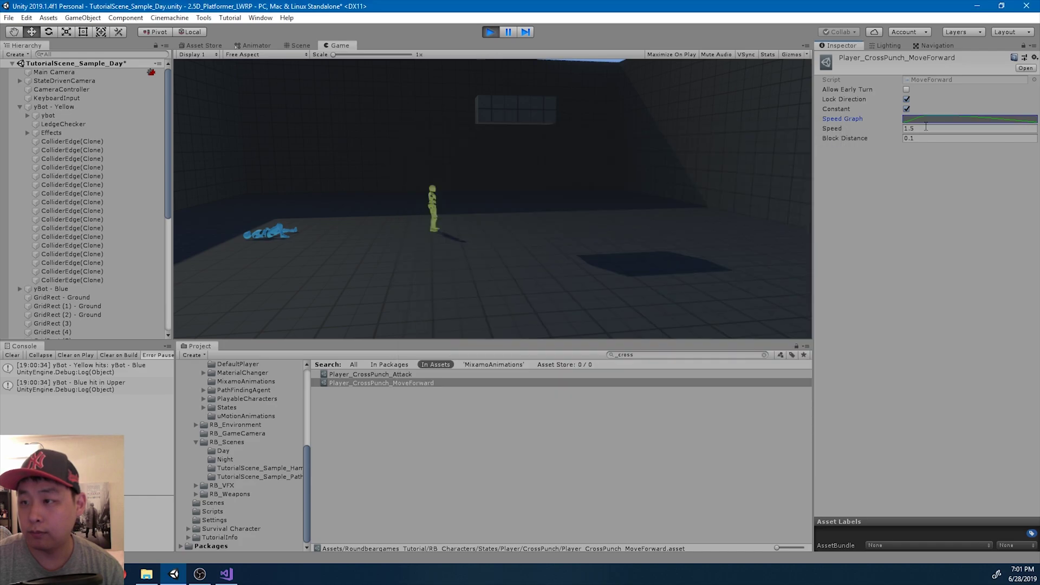
Step: Move the Speed Graph's second plateau key closer to the end of the curve and test the punch in the game
left_click(970, 118)
left_click_drag(602, 184, 713, 175)
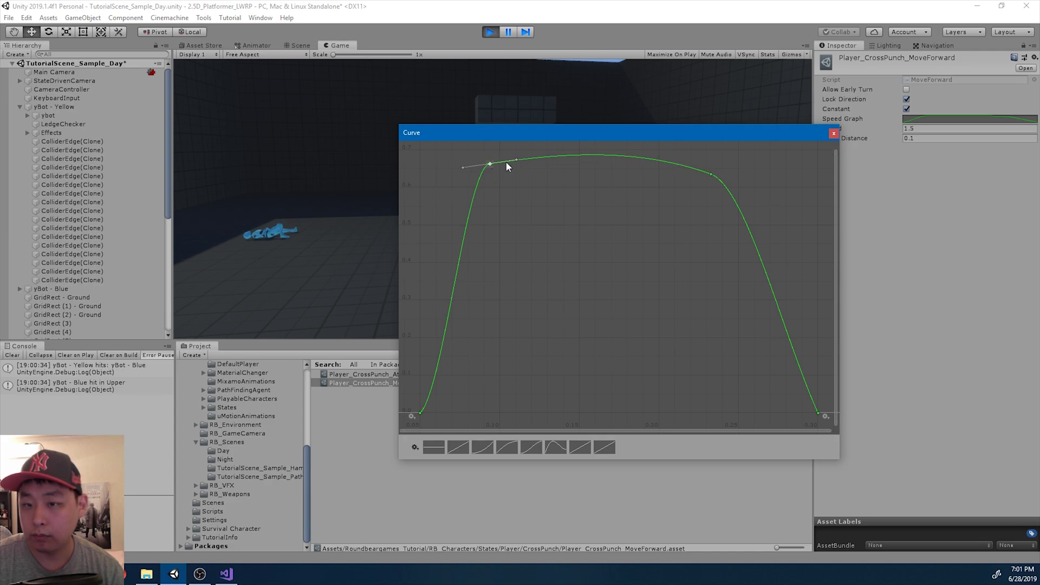
left_click(835, 133)
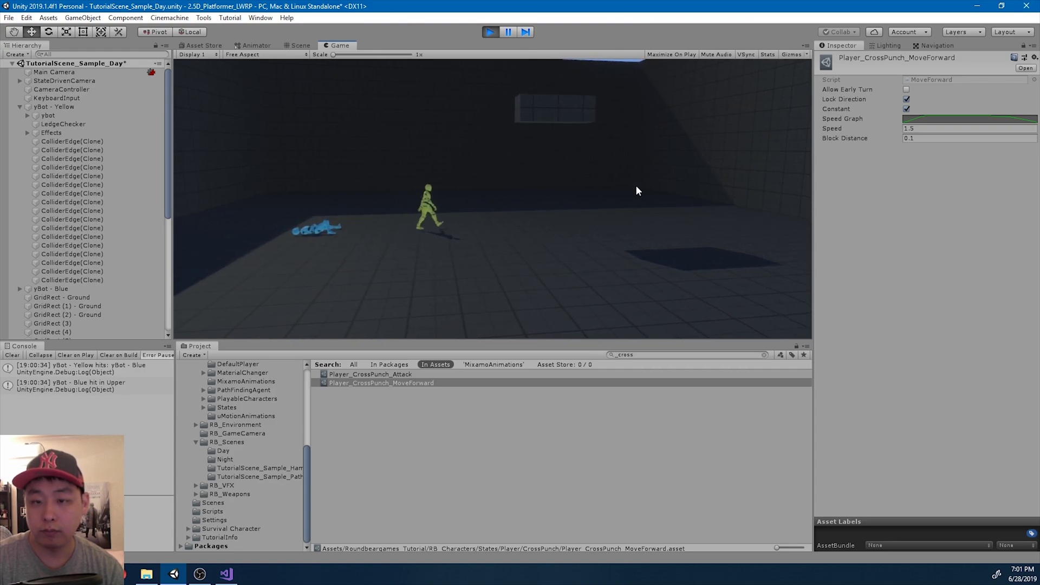
Step: Lower Player_CrossPunch_MoveForward's Speed to 1.25 and finally to 1, testing the punch in the game after each change
left_click(932, 130)
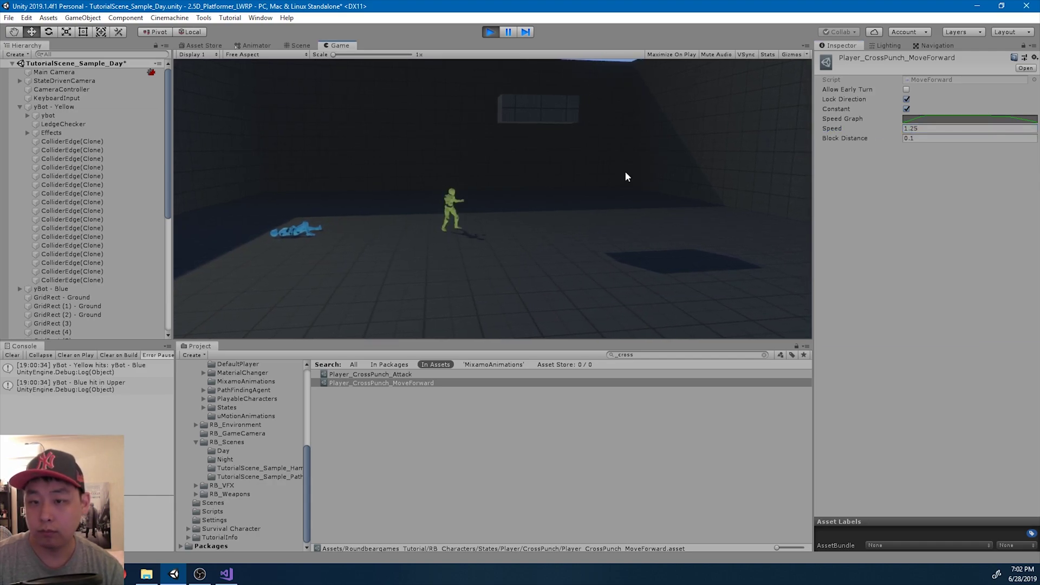
left_click(931, 129)
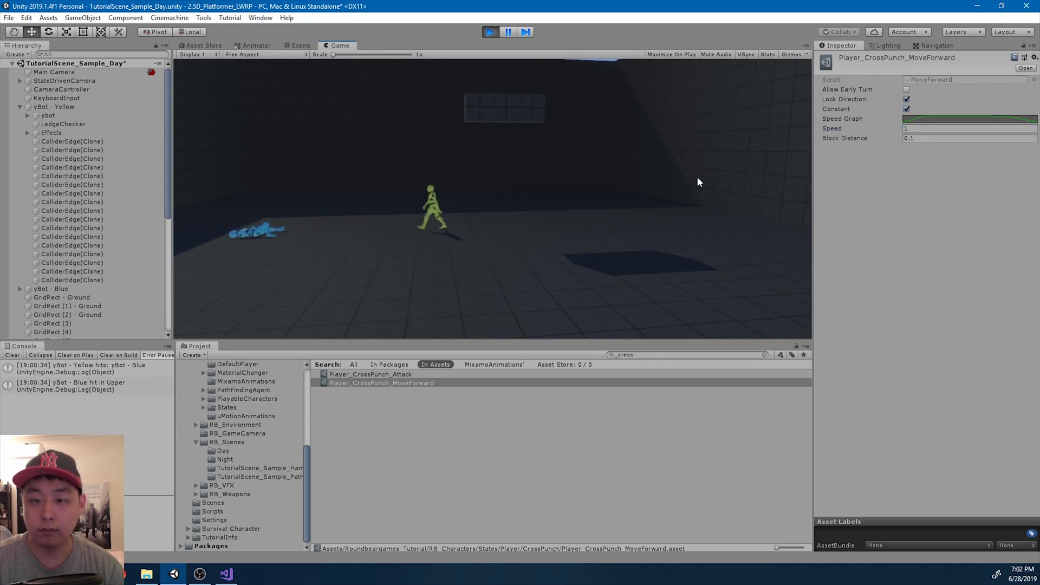
key("Return")
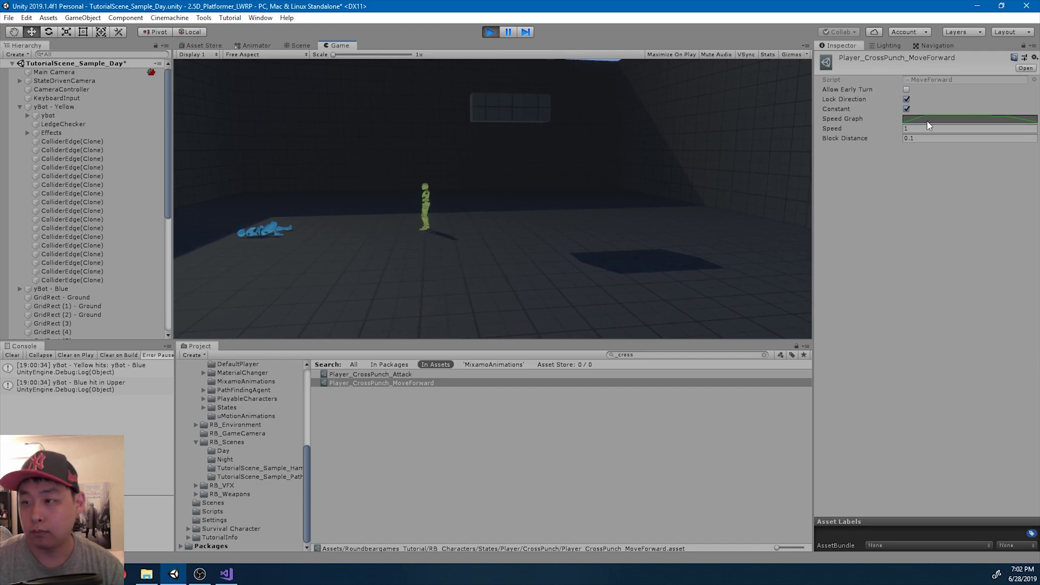
Step: Set the Speed Graph's last key time to 0.25 and move the second plateau key to about time 0.197, value 0.653
left_click(927, 120)
right_click(818, 415)
left_click(845, 429)
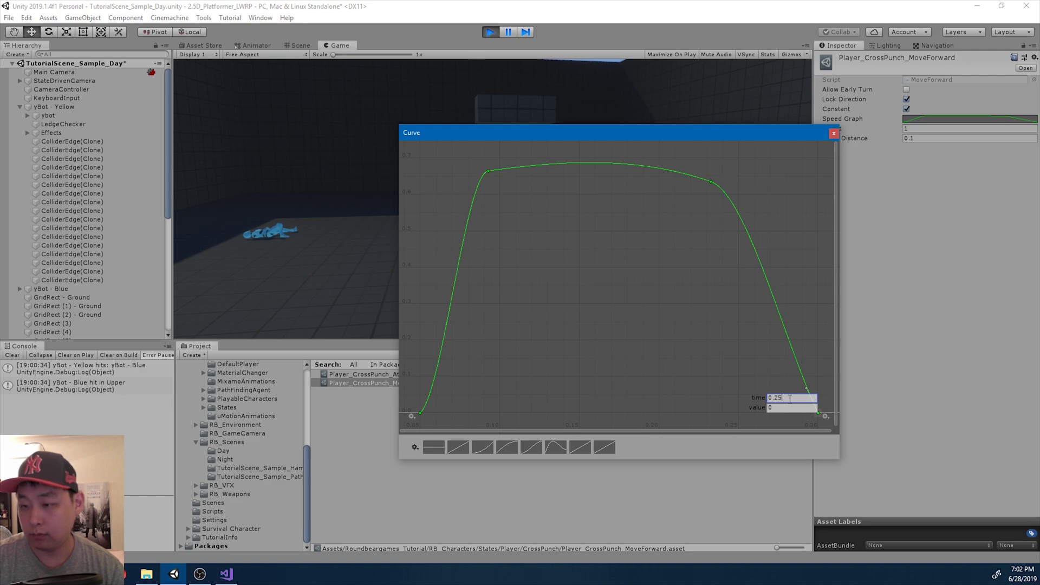
left_click(790, 399)
type("0.25")
key("Return")
mouse_move(713, 183)
left_mouse_down()
mouse_move(662, 178)
mouse_move(713, 175)
left_mouse_up()
left_click(834, 133)
left_click(937, 120)
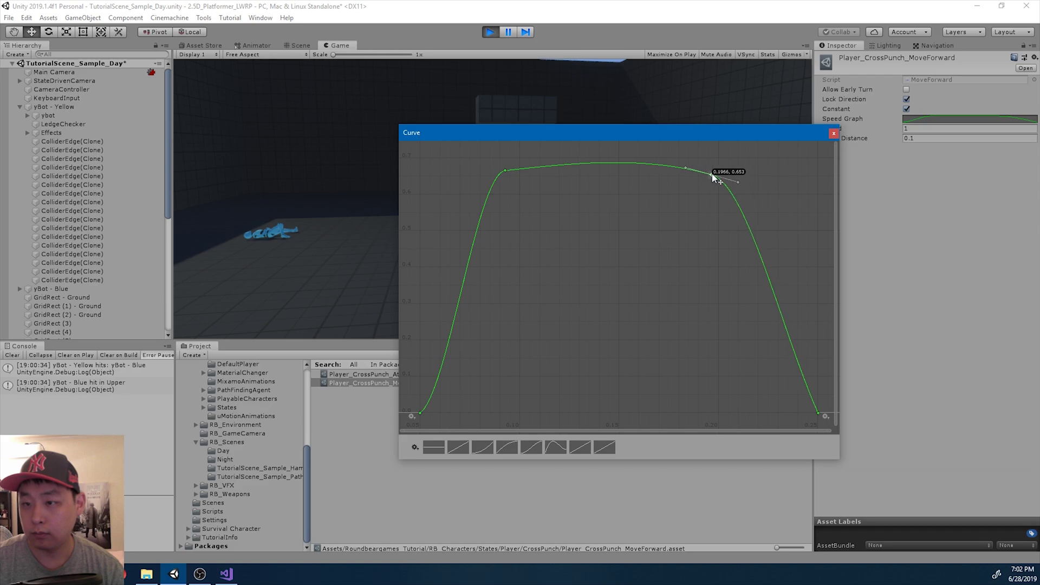
left_click(833, 134)
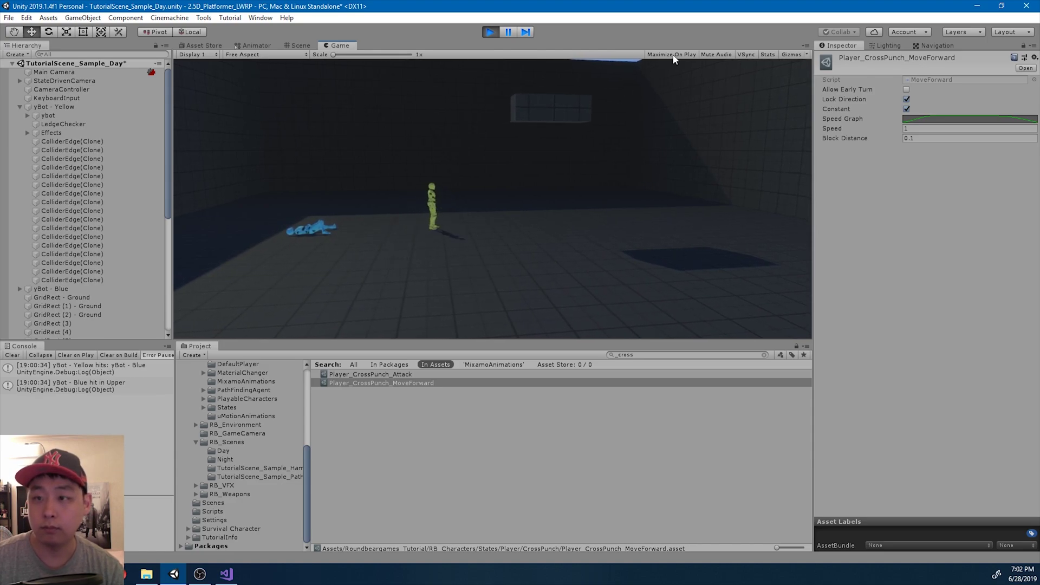
Step: Maximize the running game view and test the retuned cross punch movement
key("shift+space")
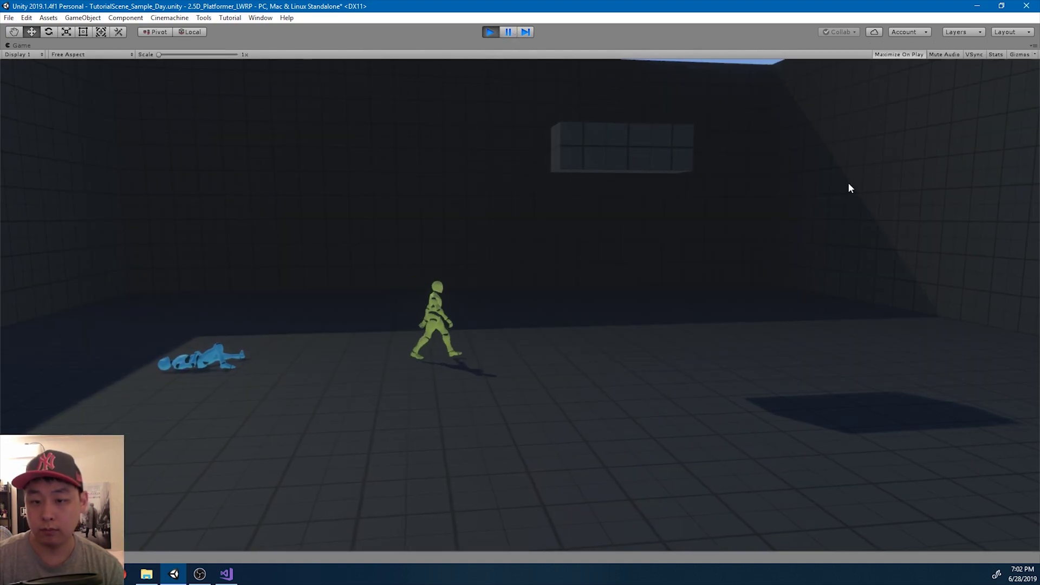